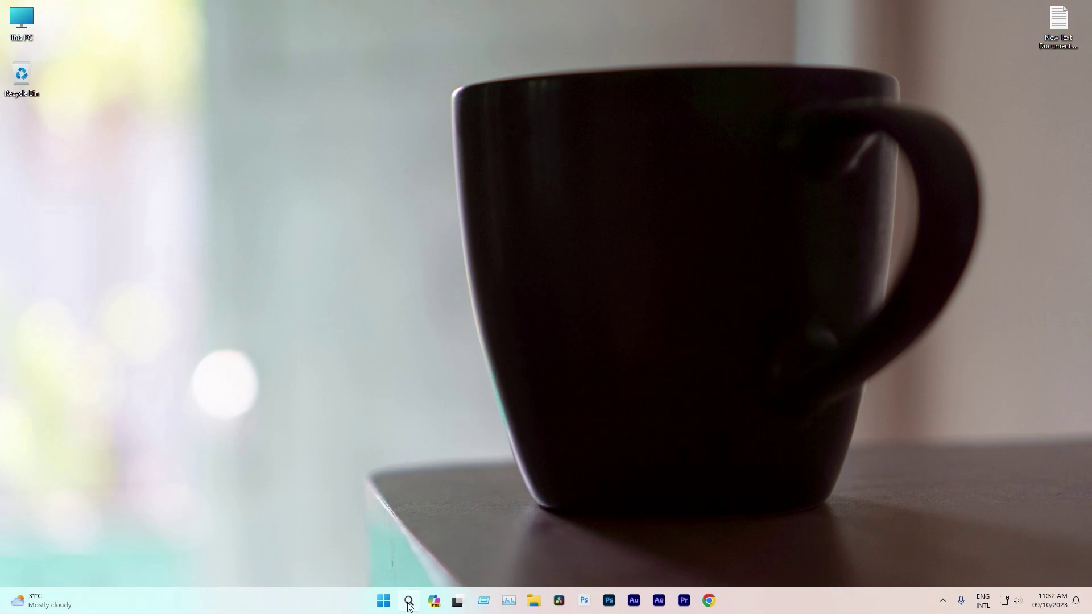
Launch VideoProc Vlogger and create the project 'Intro Video' at 1920 x 1080 (1080P), 30 fps.
click(408, 601)
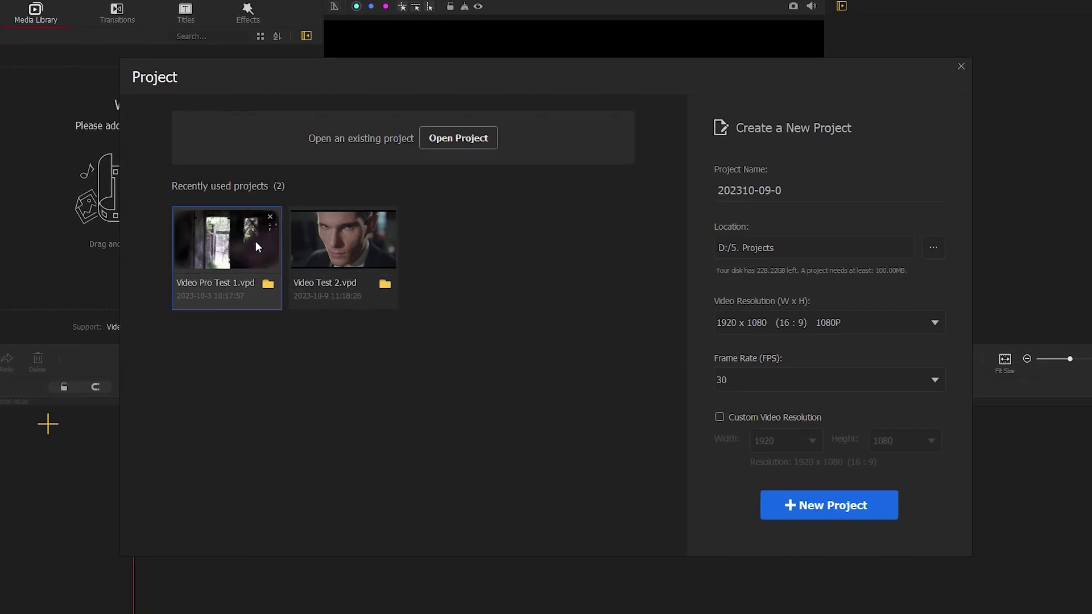
click(322, 241)
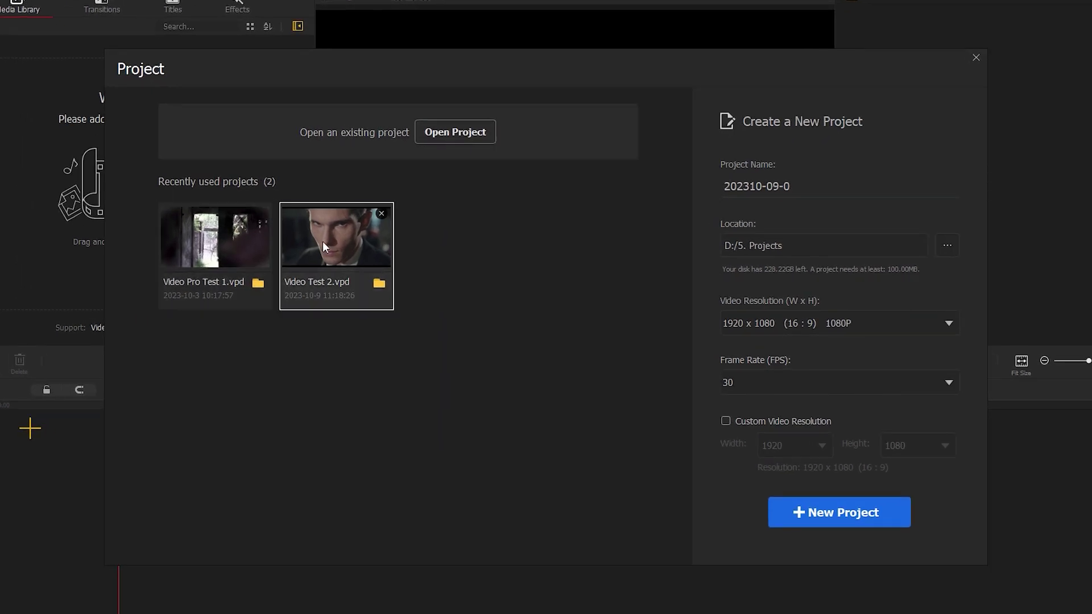
double_click(765, 185)
text(Intro Video)
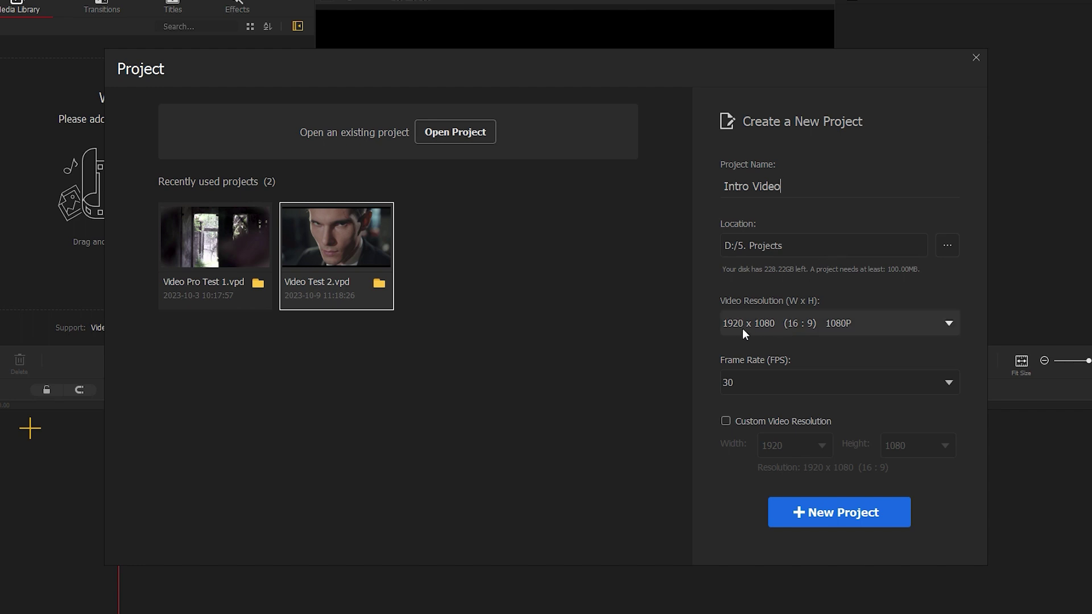
click(946, 324)
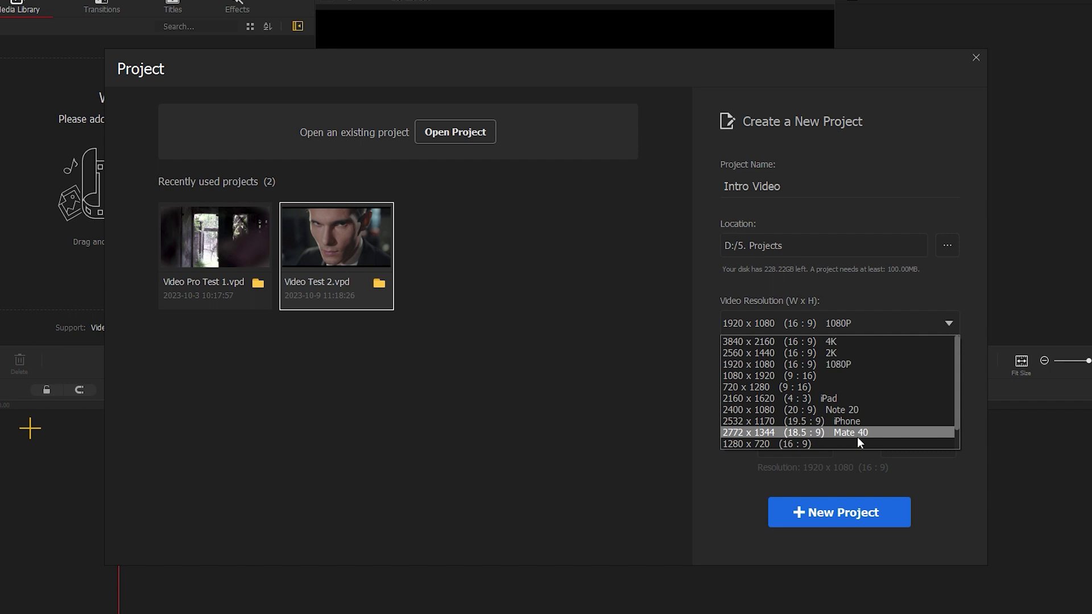
click(843, 364)
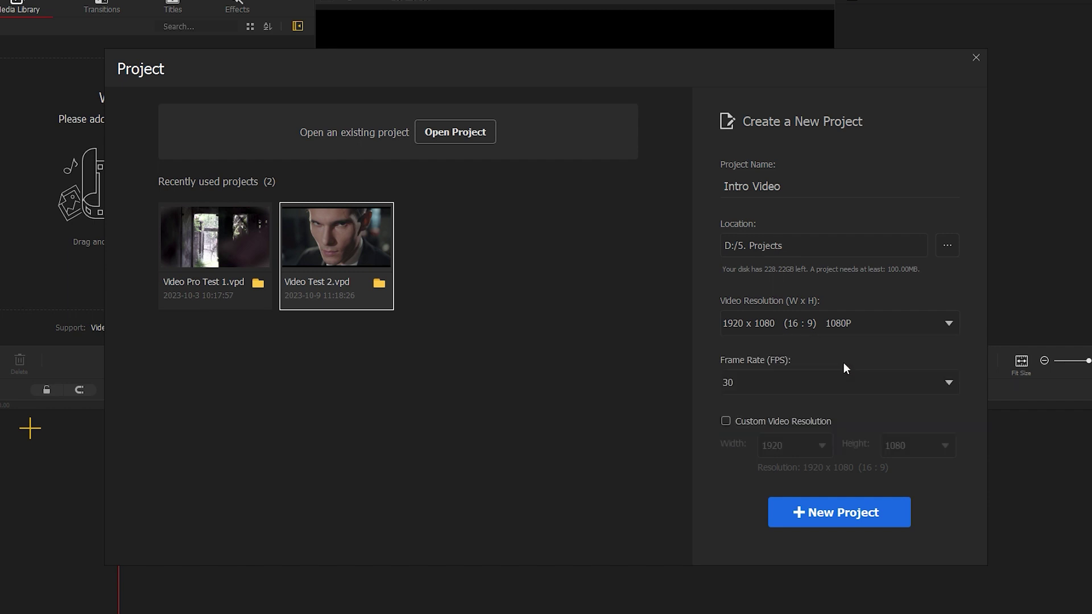
click(844, 381)
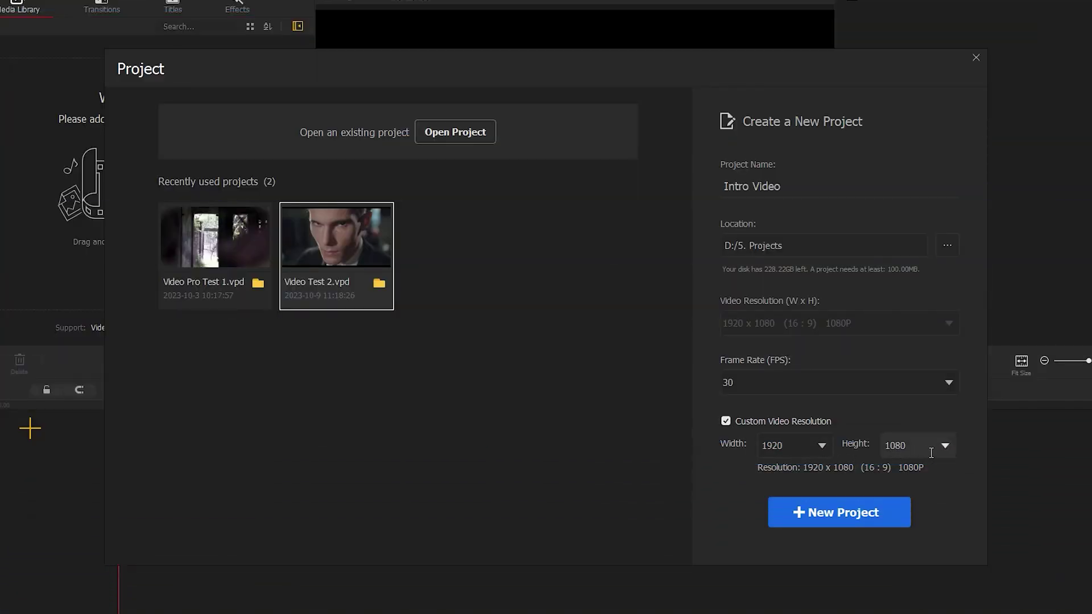
click(725, 422)
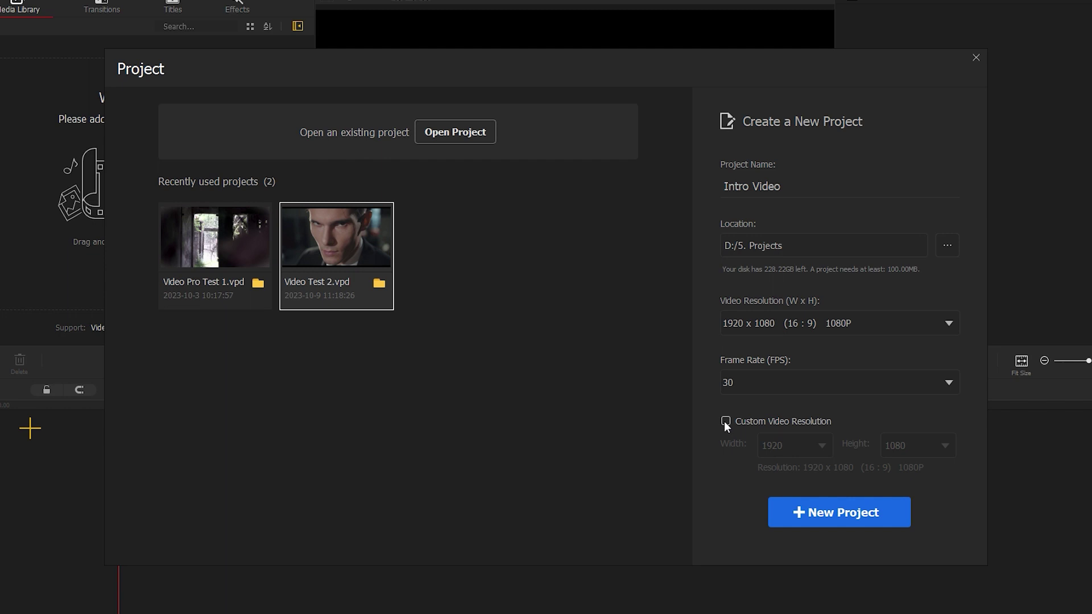
click(836, 508)
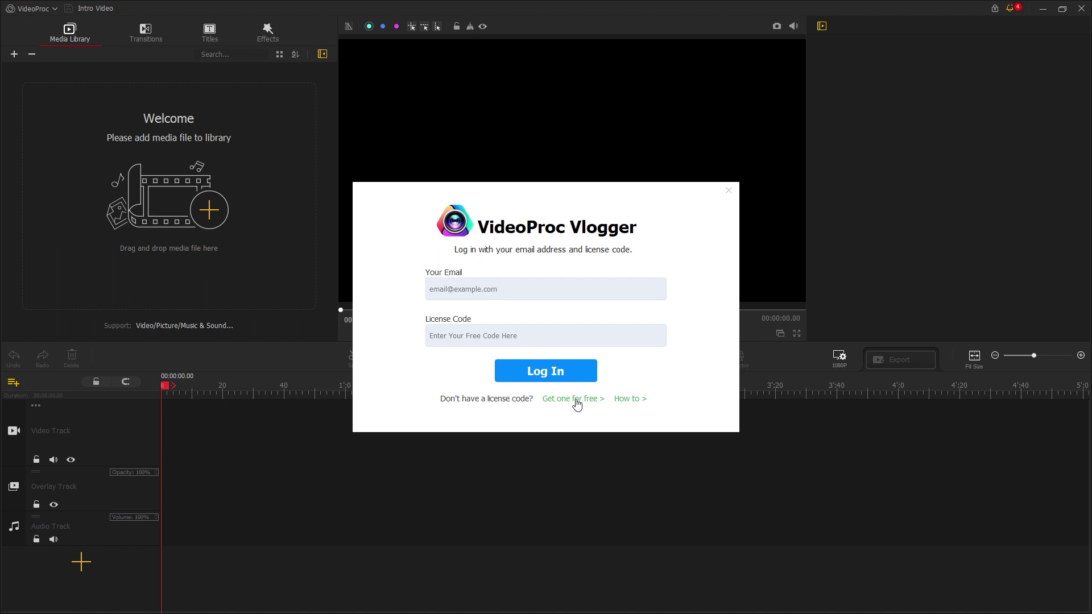
Dismiss the login prompt to reveal the empty Intro Video editor.
click(728, 190)
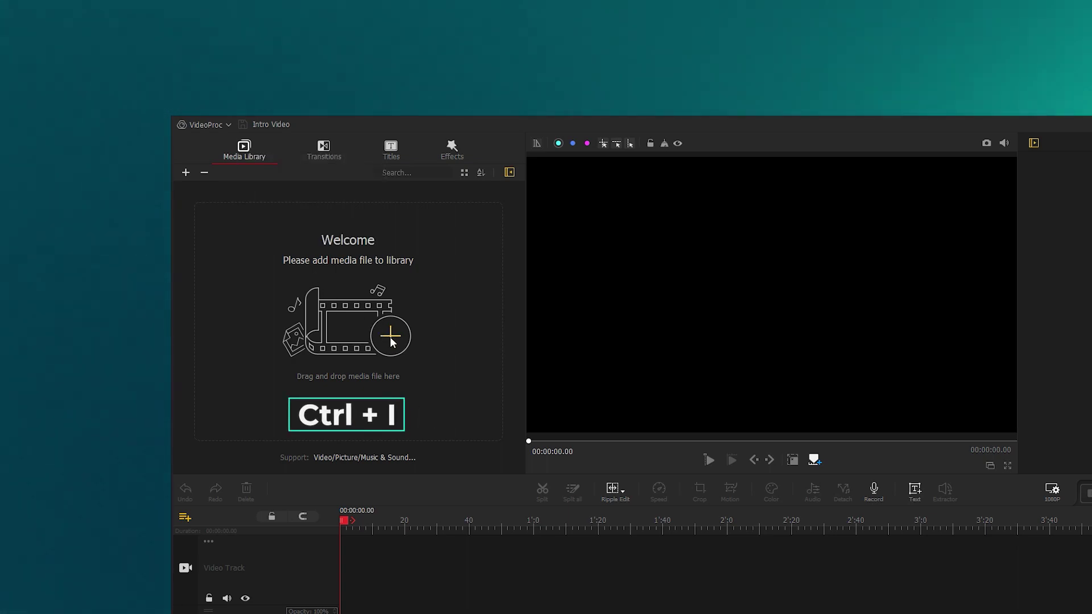
Import all clips from the Video Proc folder into the Media Library and select the drum music track.
key(ctrl+i)
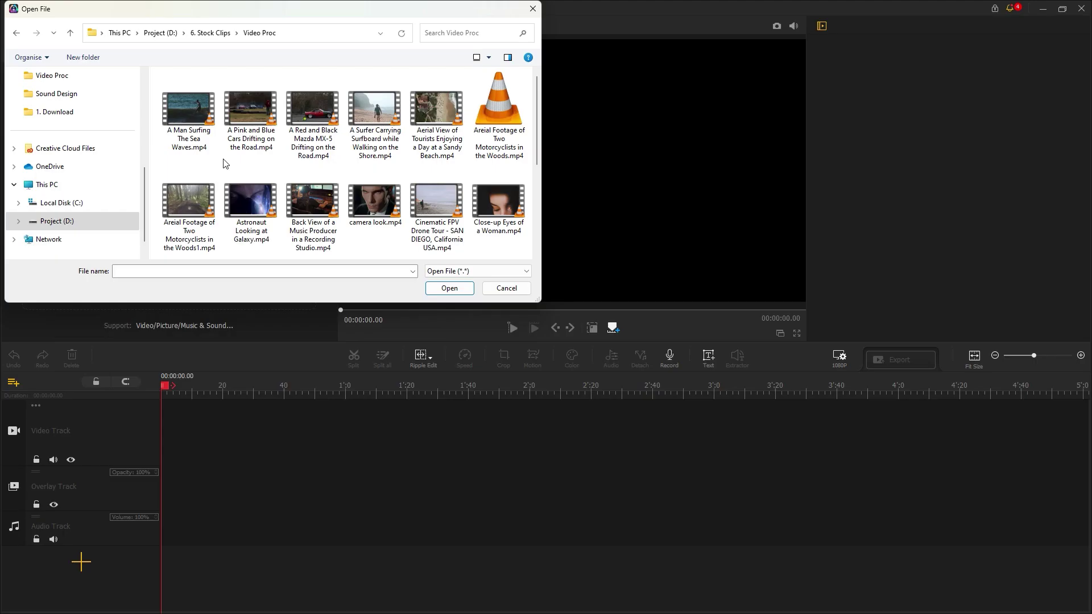
click(184, 107)
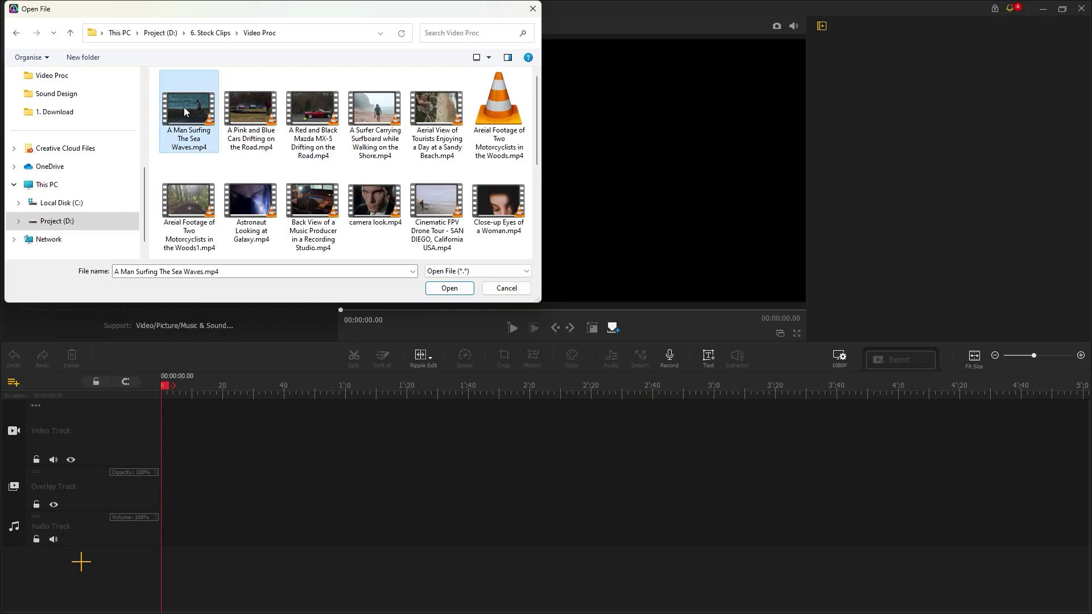
key(ctrl+a)
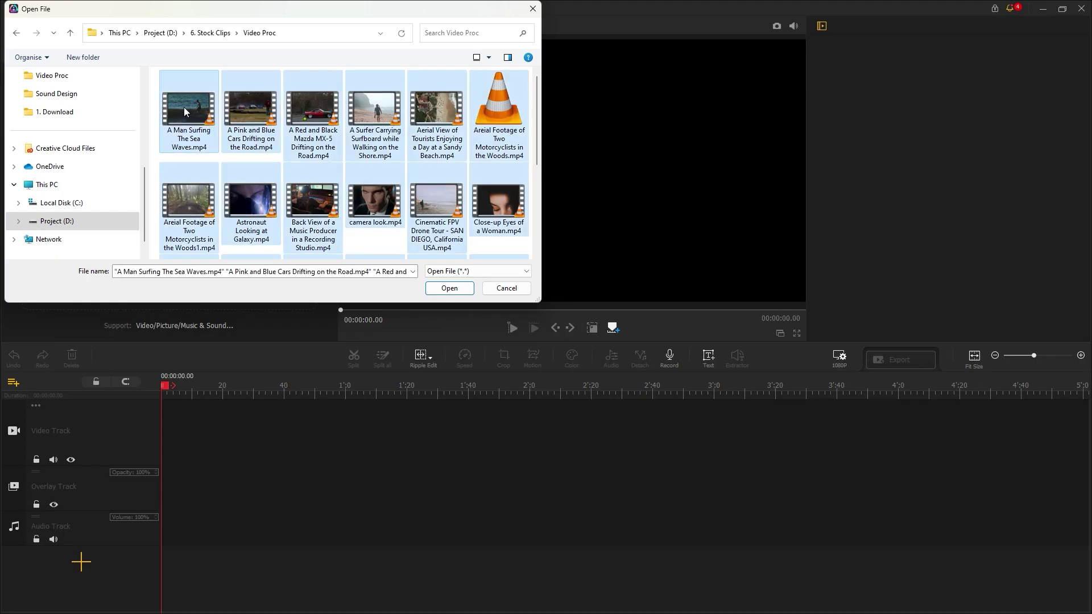
click(449, 288)
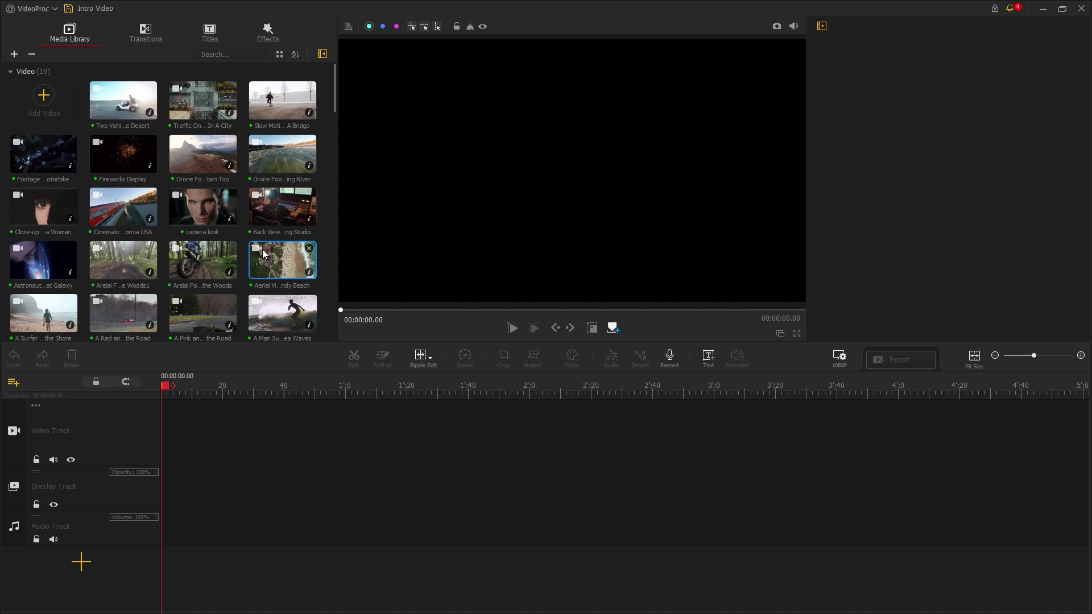
scroll(325, 130, down, 5)
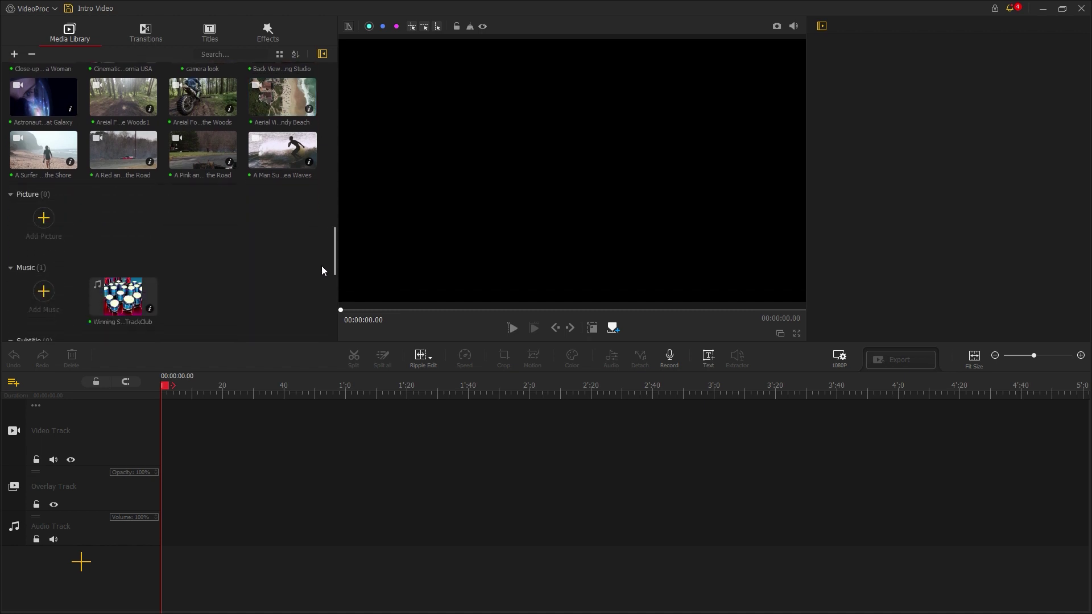
click(130, 302)
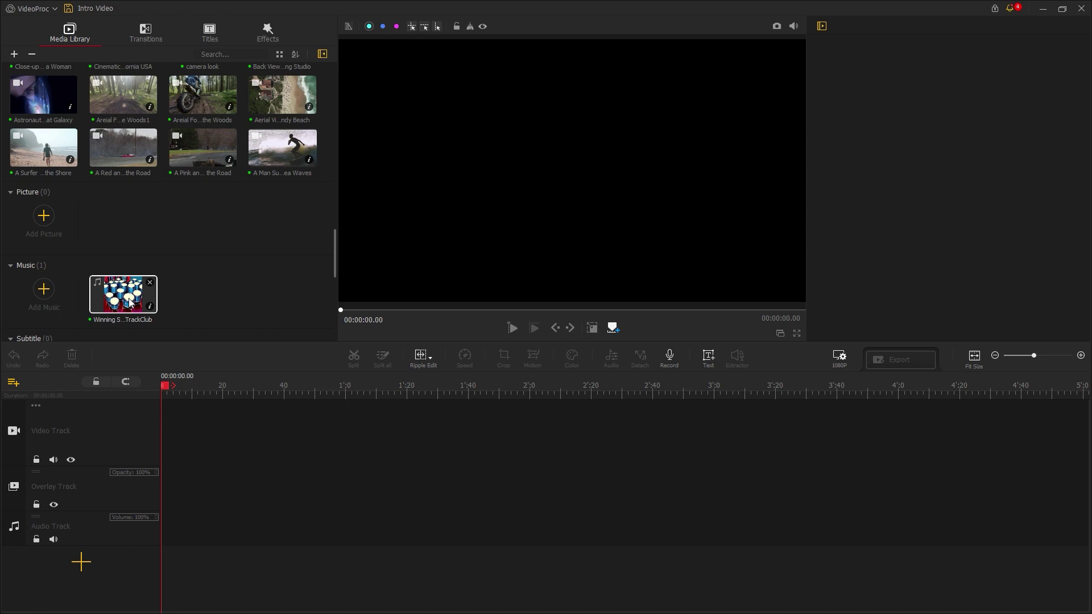
Add the drum music to the audio track and delete everything before 00:02:23.33.
drag(130, 302, 291, 490)
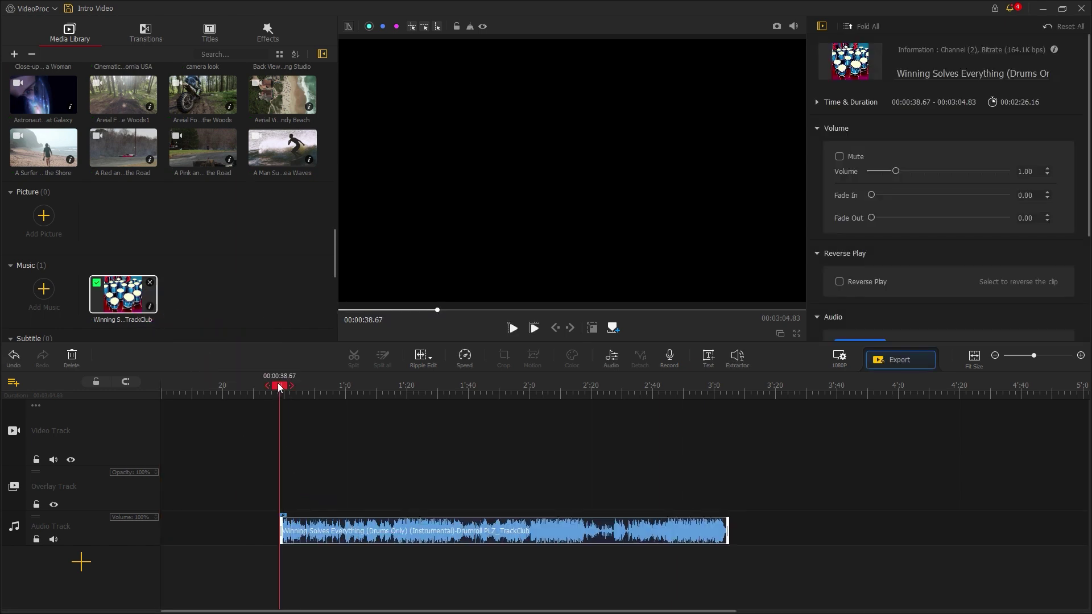
drag(279, 389, 601, 456)
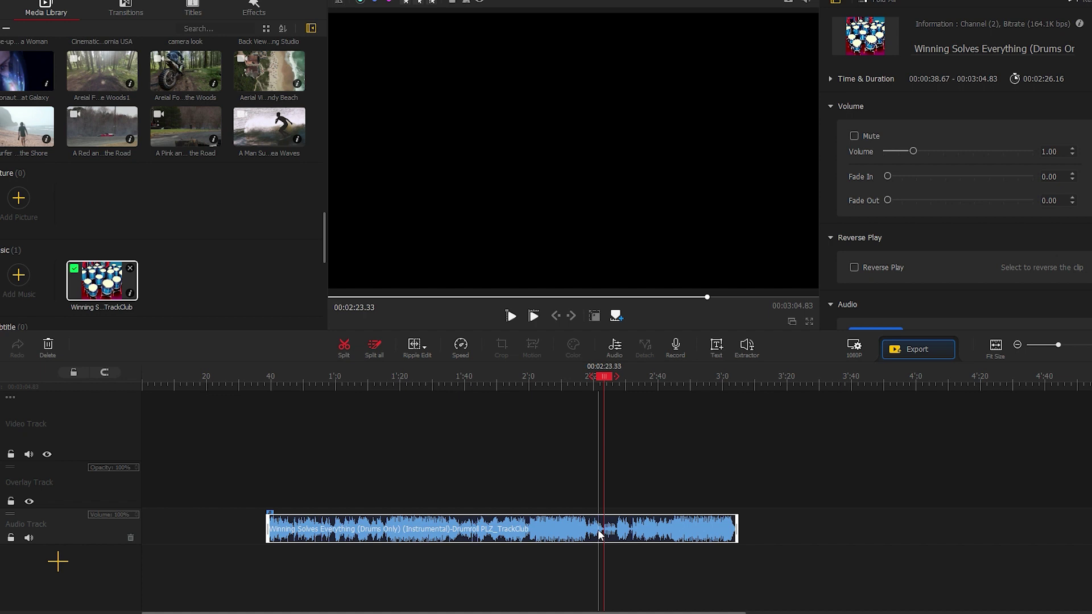
click(344, 348)
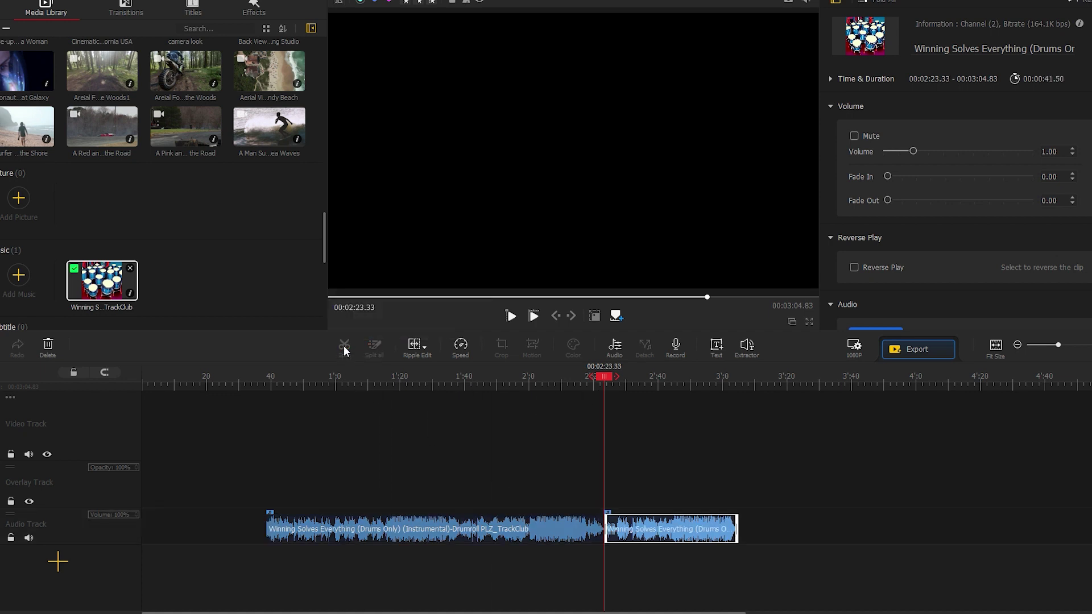
click(384, 517)
key(Delete)
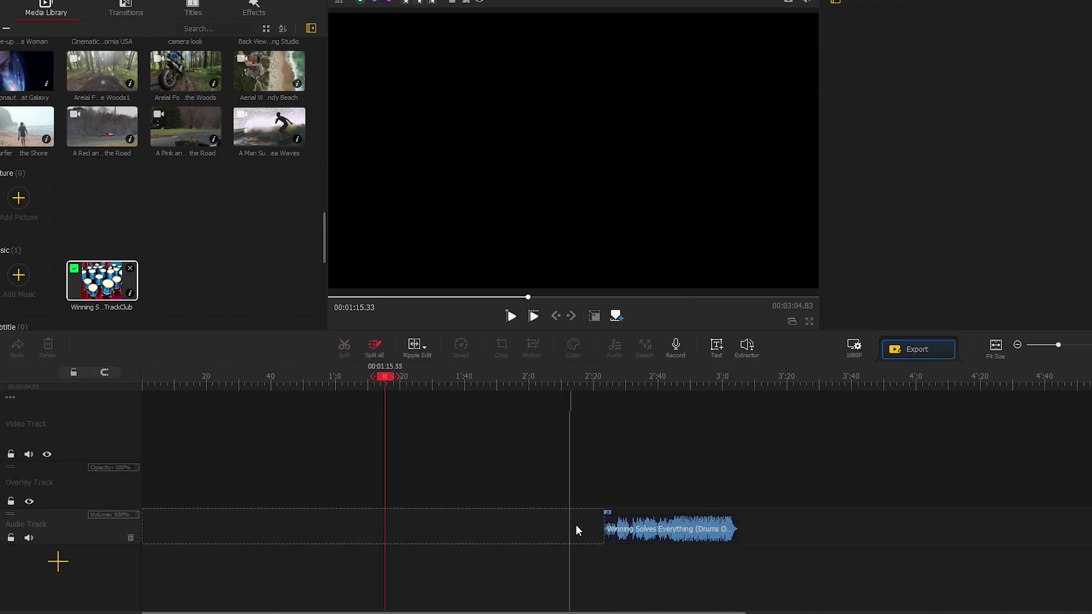
Move the remaining 41.5-second music slice to the timeline start and fit it to the view.
drag(639, 526, 234, 520)
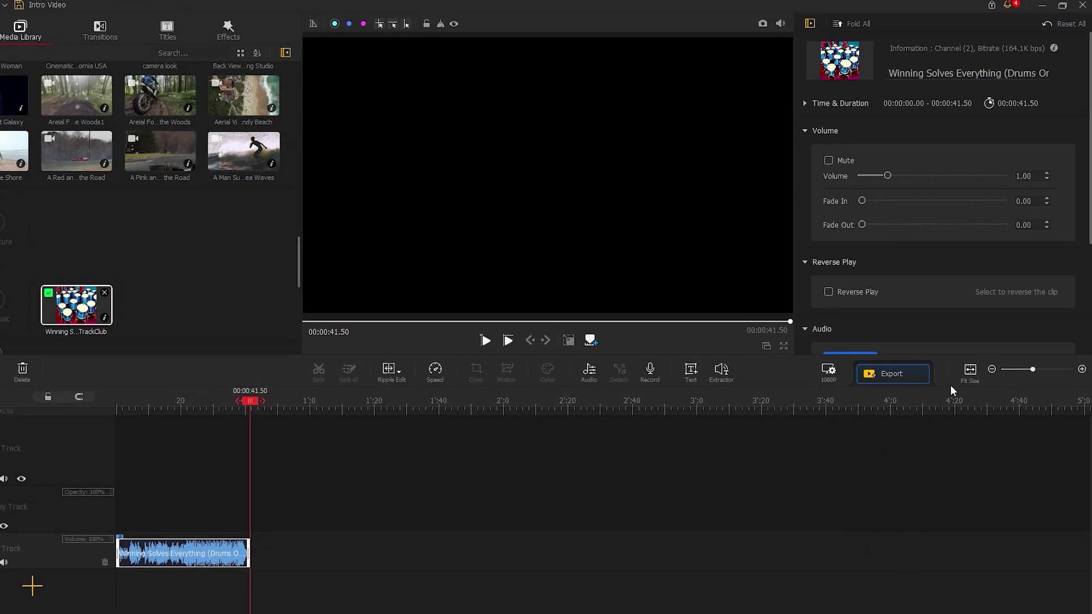
drag(1029, 370, 1038, 371)
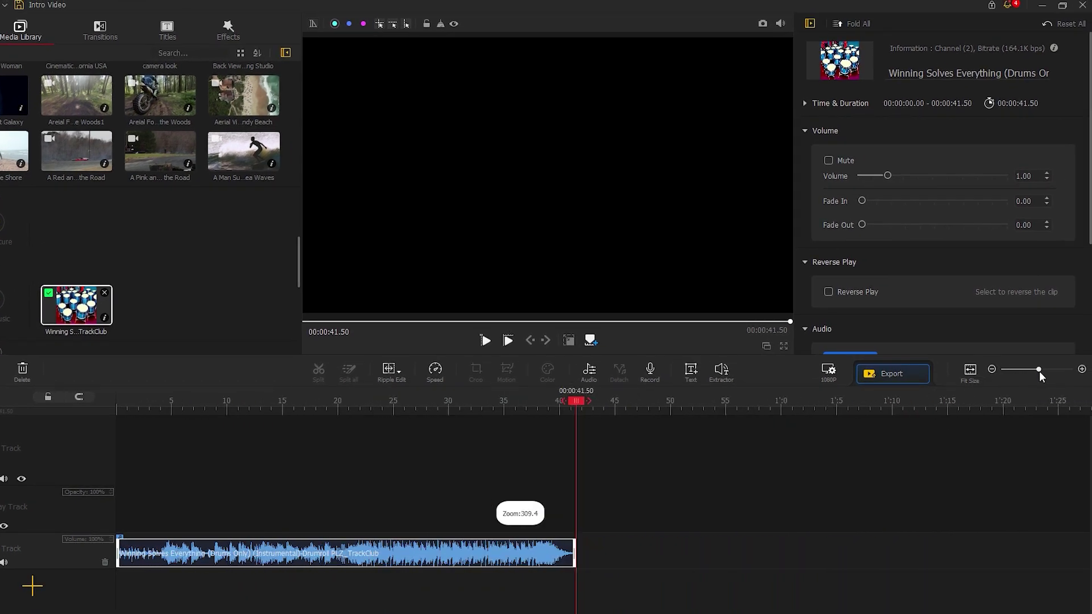
click(972, 368)
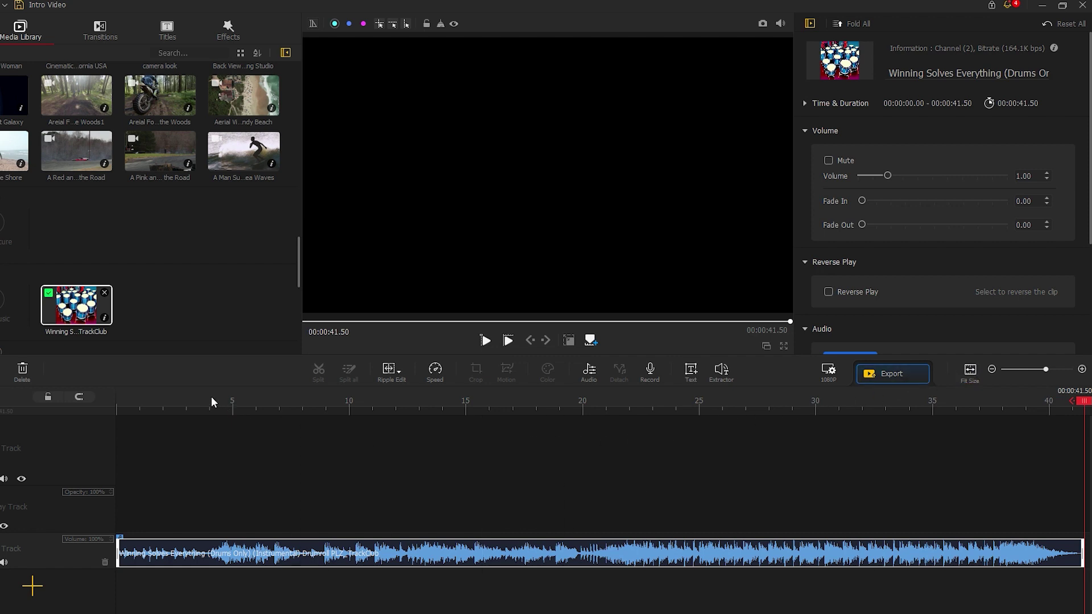
Play the drum music from the start, pausing at 4.23 s and 7.36 s to find the beats.
click(112, 401)
key(space)
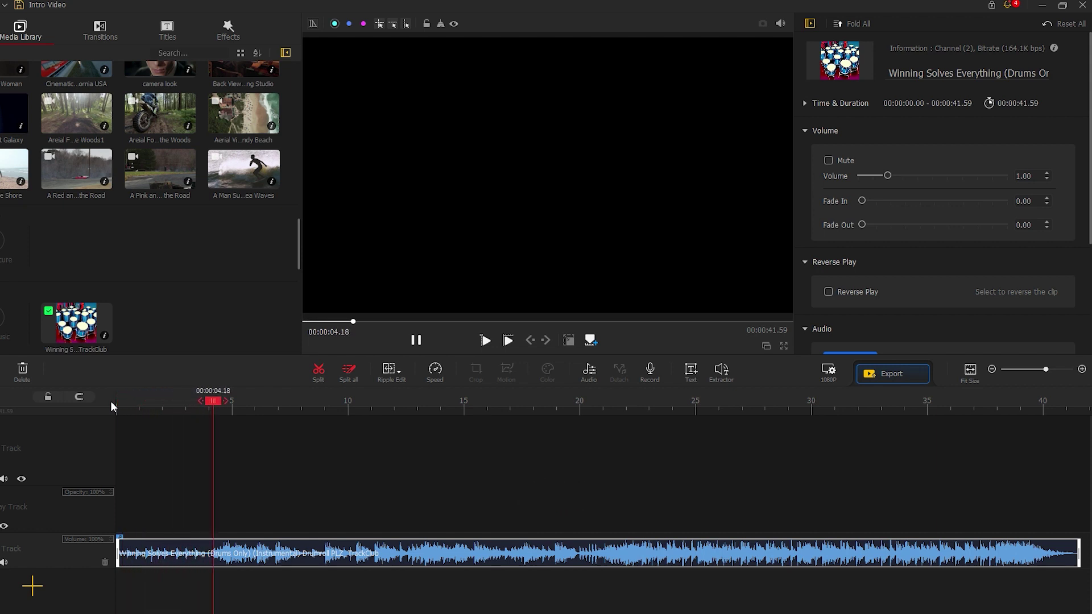
key(space)
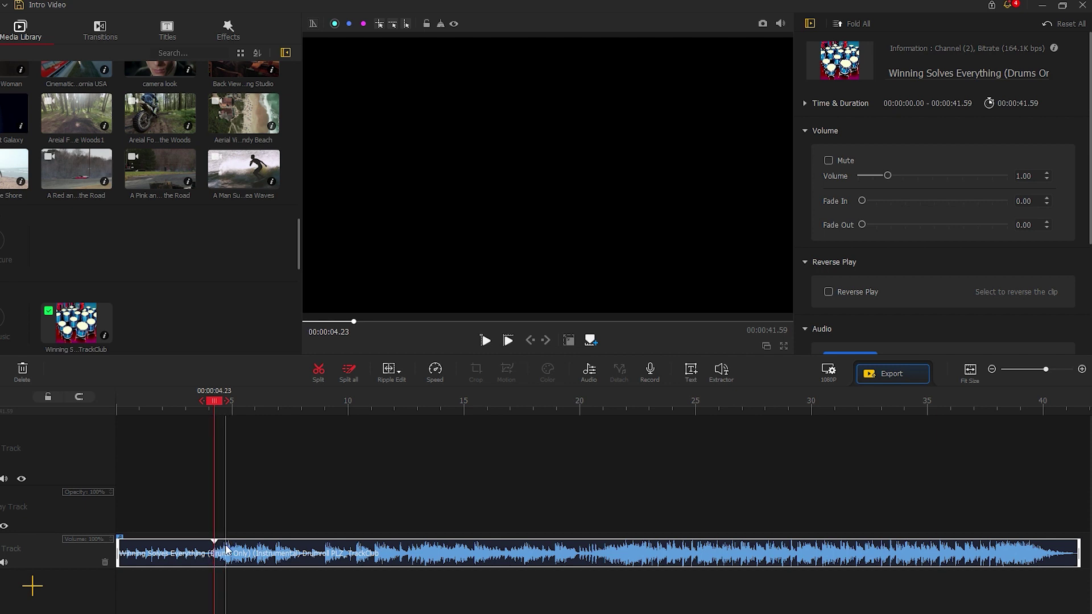
key(space)
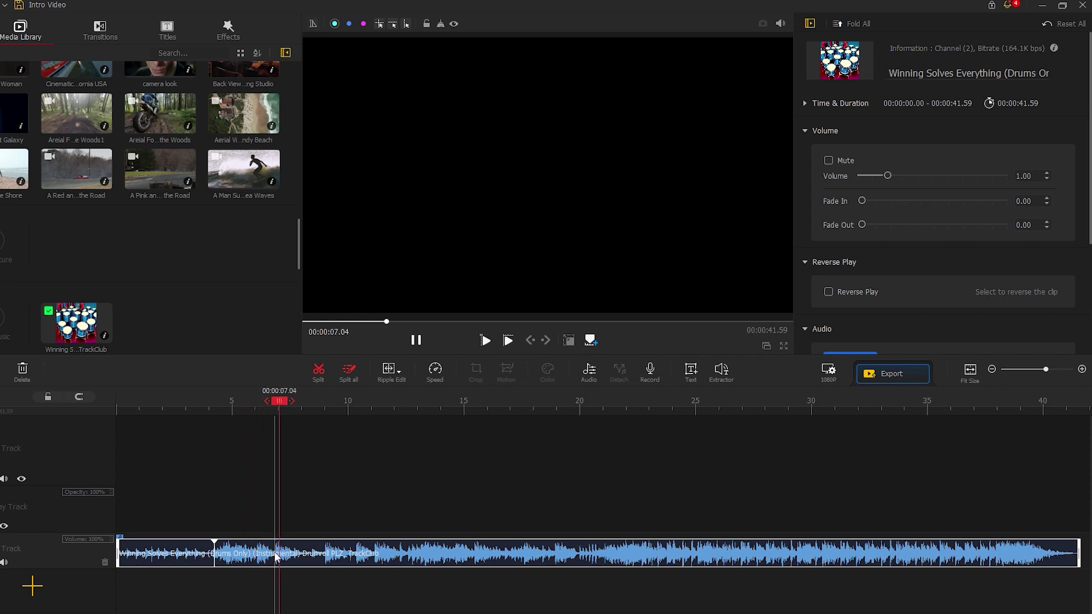
key(space)
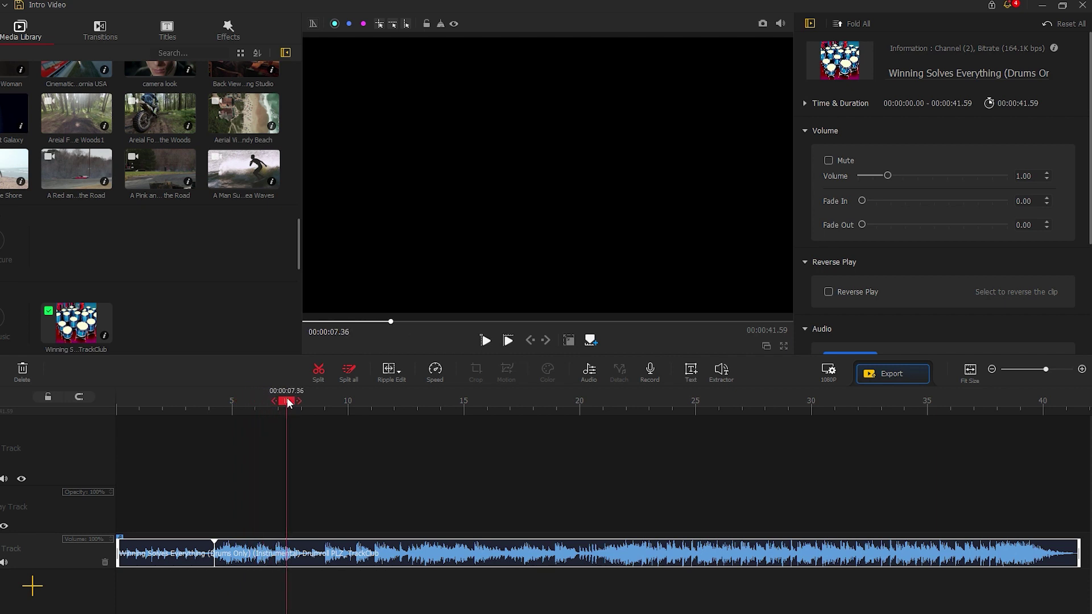
drag(288, 401, 277, 401)
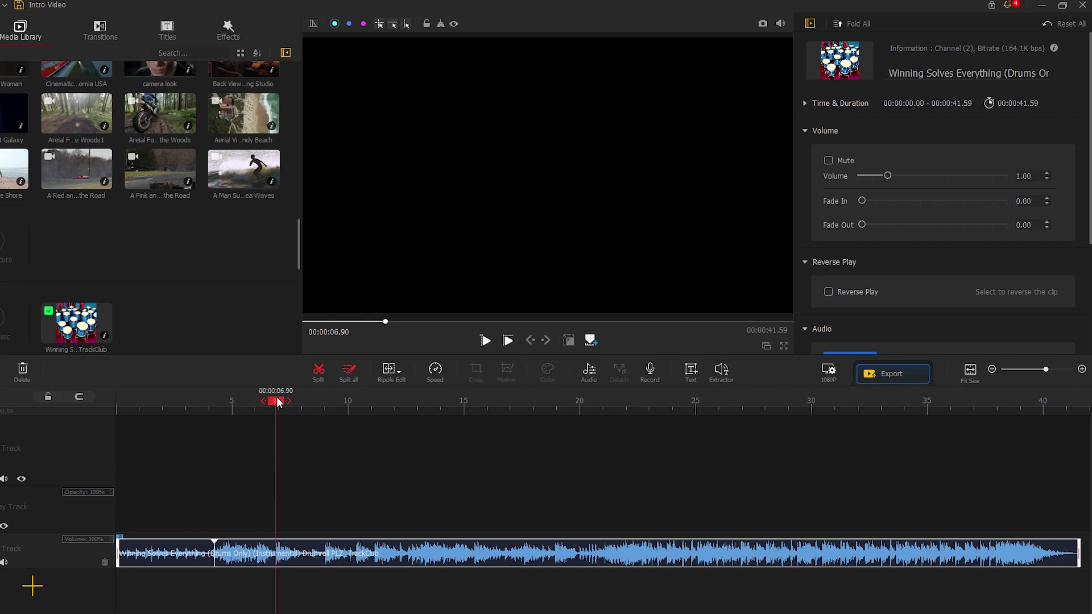
Mark beats at 6.90 s, near 9.1 s and the next drum hit, then stop playback.
key(ctrl+b)
key(space)
key(space)
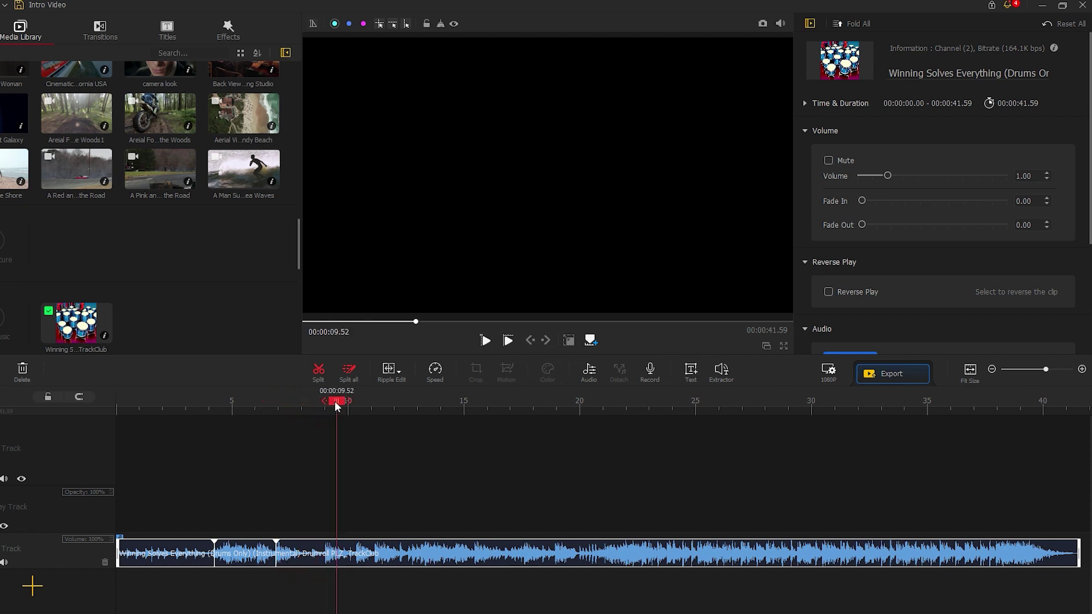
mouse_move(336, 402)
mouse_down()
mouse_move(327, 402)
mouse_move(376, 399)
mouse_up()
key(ctrl+b)
key(space)
key(ctrl+b)
key(space)
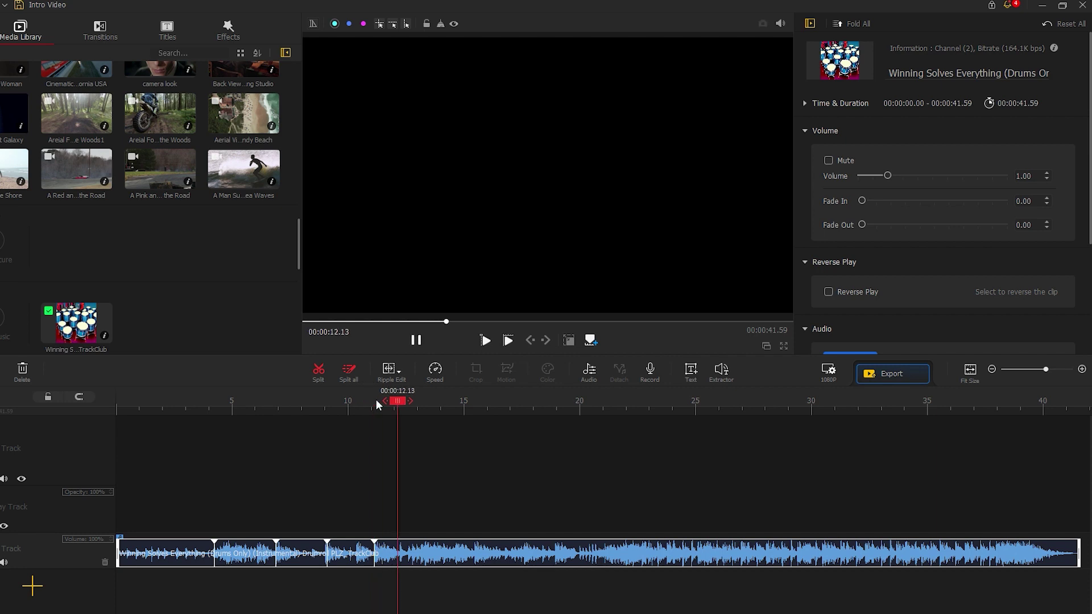
click(400, 399)
Mark the last beat on the music, then preview the music producer studio clip.
key(ctrl+b)
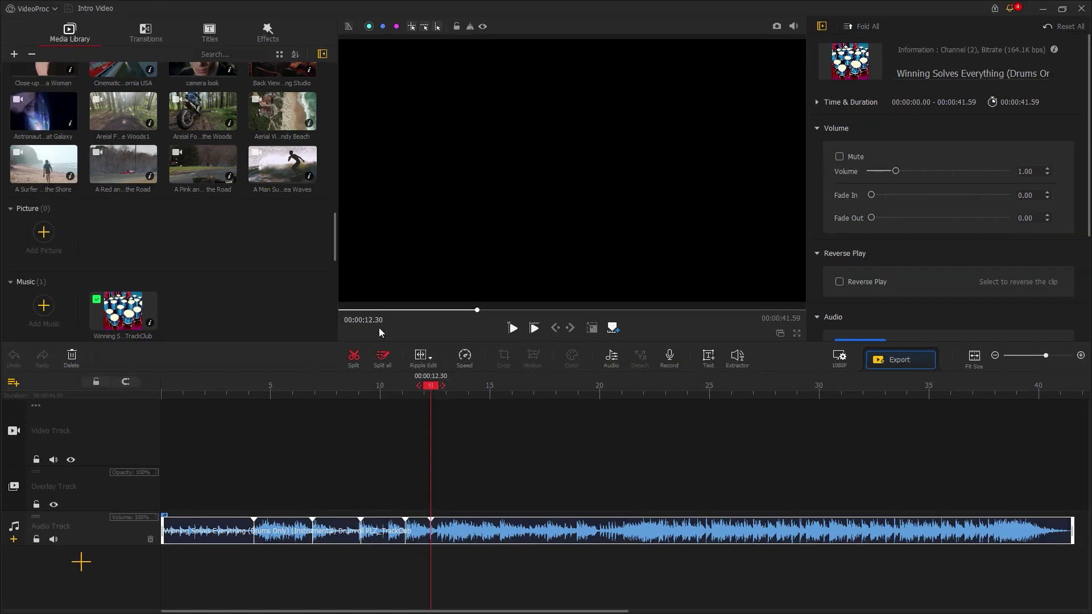
scroll(333, 248, up, 3)
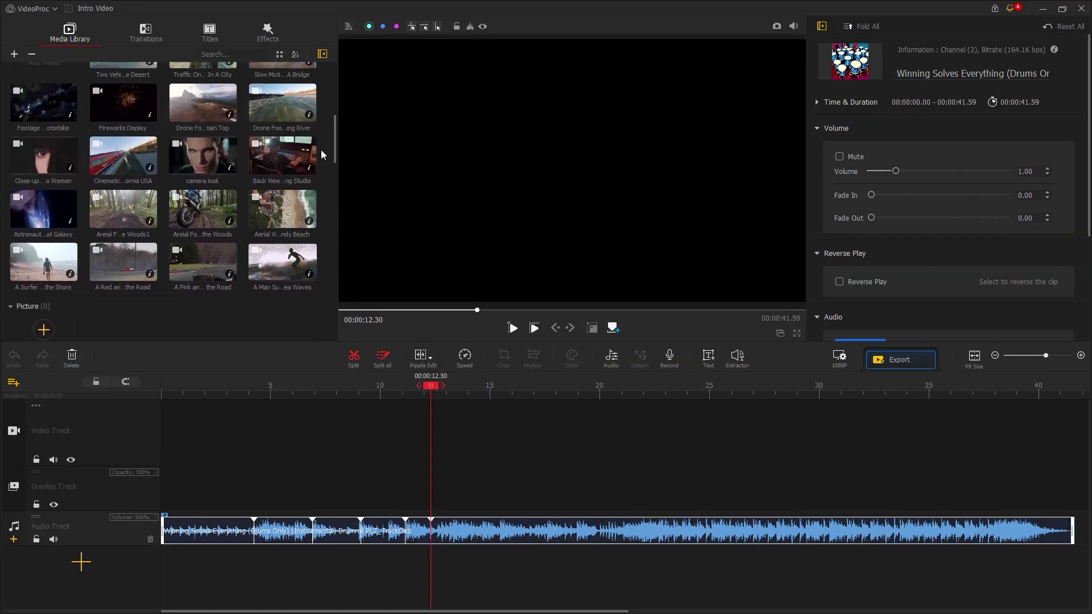
double_click(286, 157)
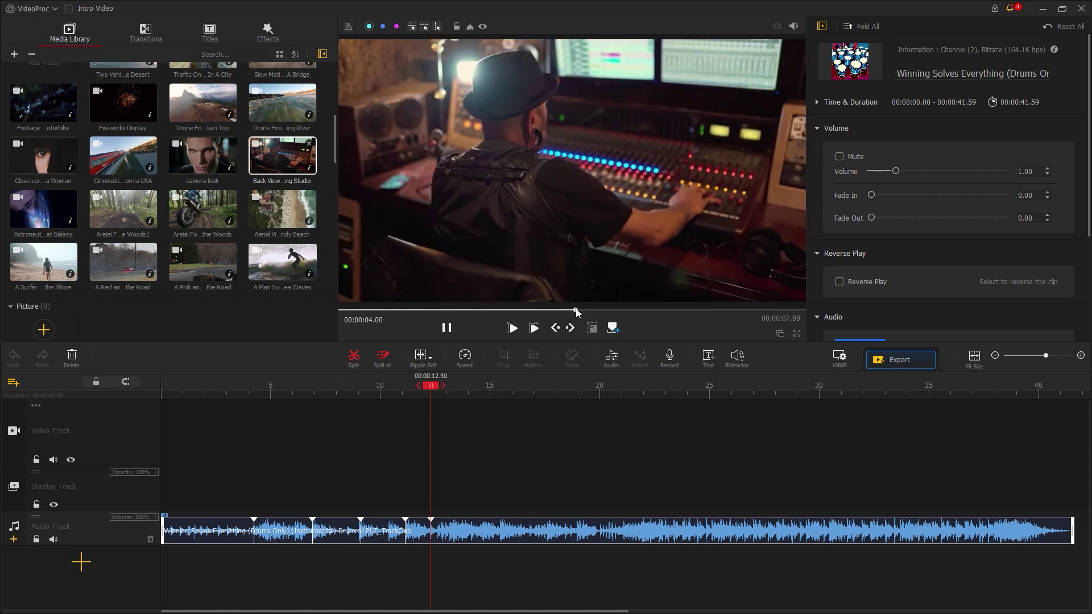
click(575, 310)
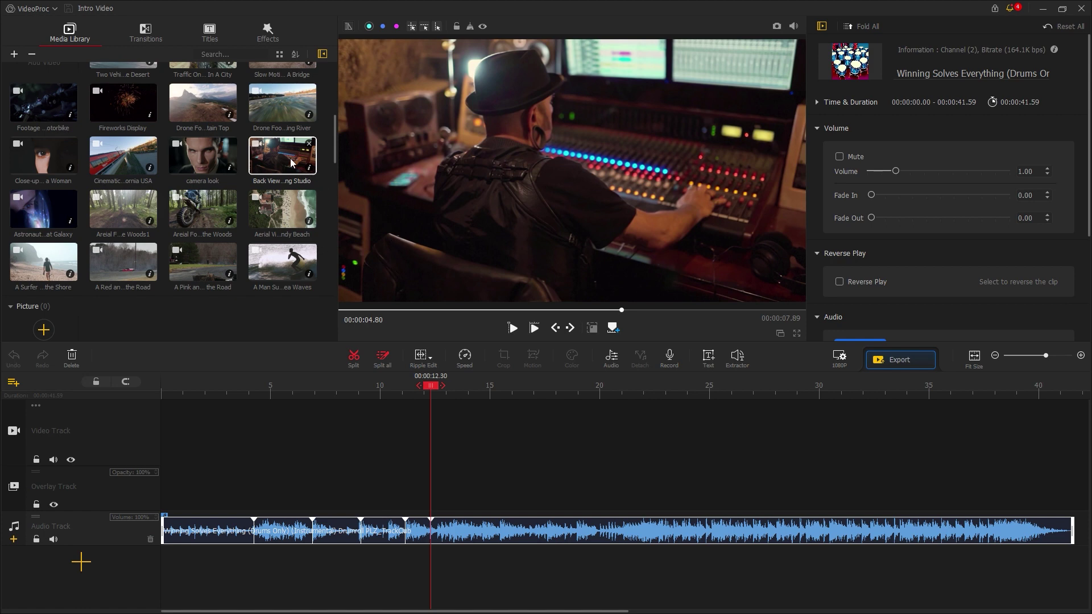
Place the studio clip at the video track start, cut it at 4.76 s and trim it to end at 4.23 s.
drag(290, 158, 242, 407)
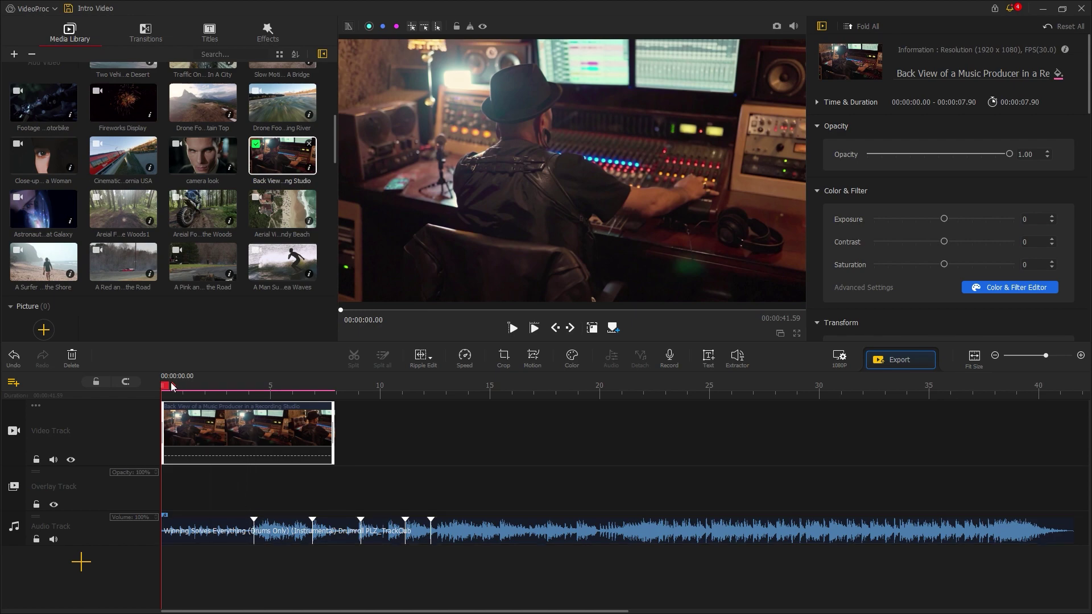
drag(170, 387, 268, 426)
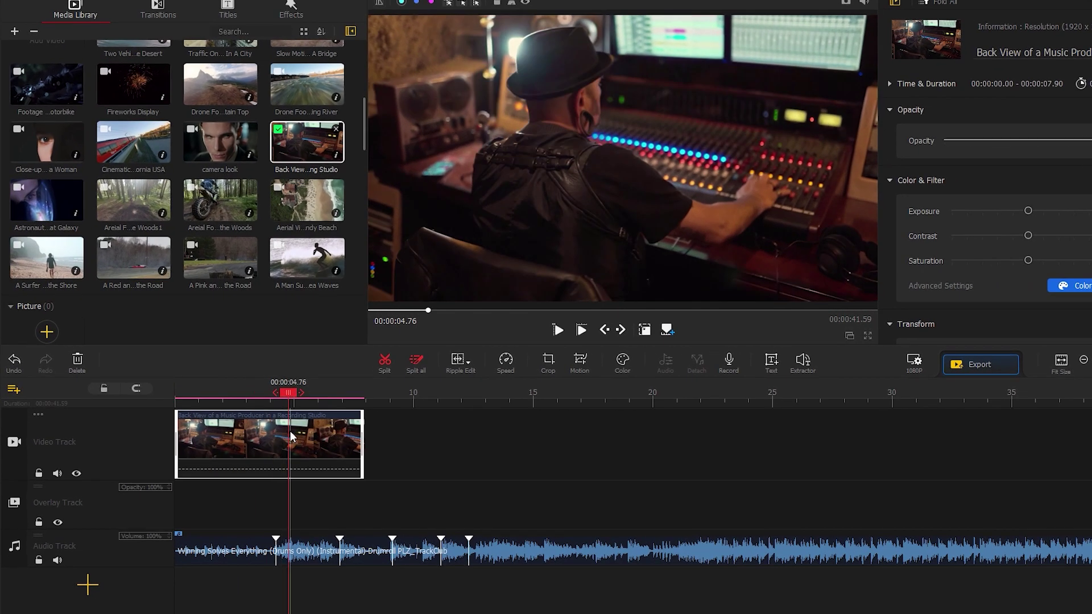
click(381, 362)
click(321, 434)
key(Delete)
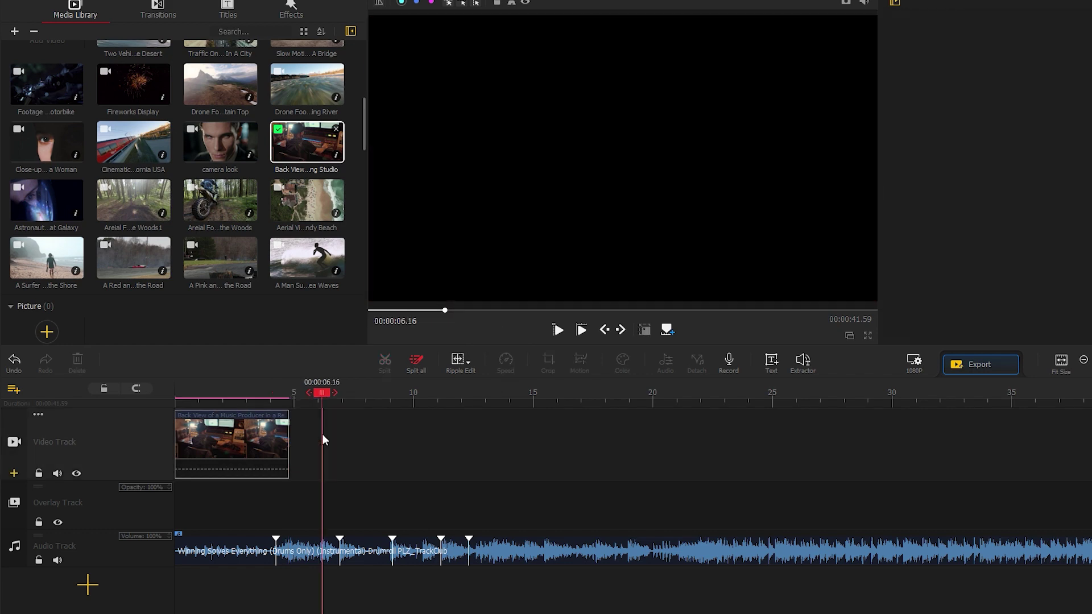
drag(180, 438, 200, 437)
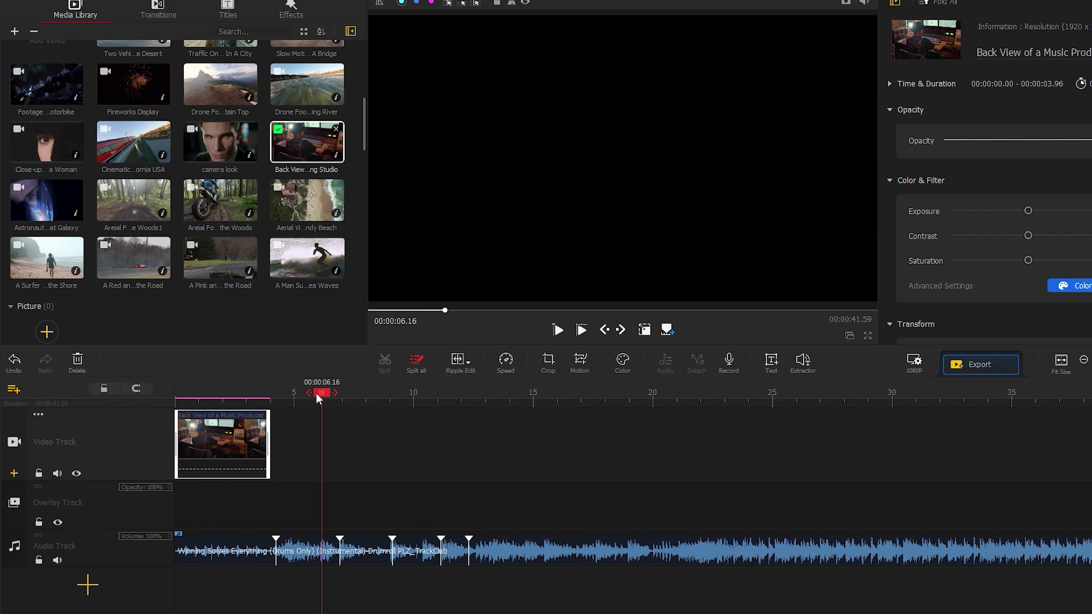
drag(315, 393, 276, 440)
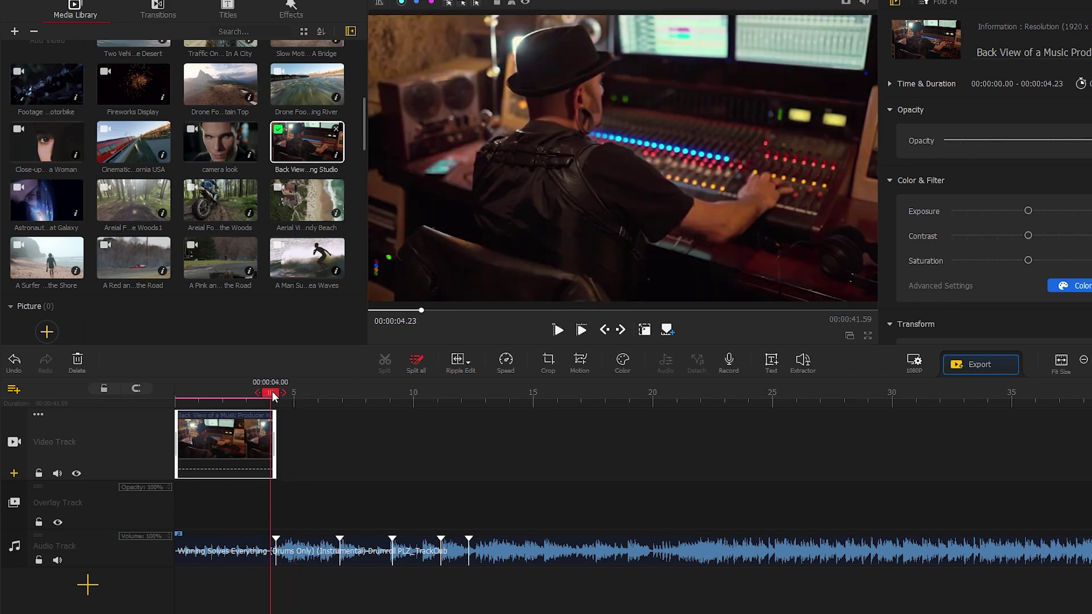
Play the edit from the beginning to check the first cut.
click(177, 392)
key(space)
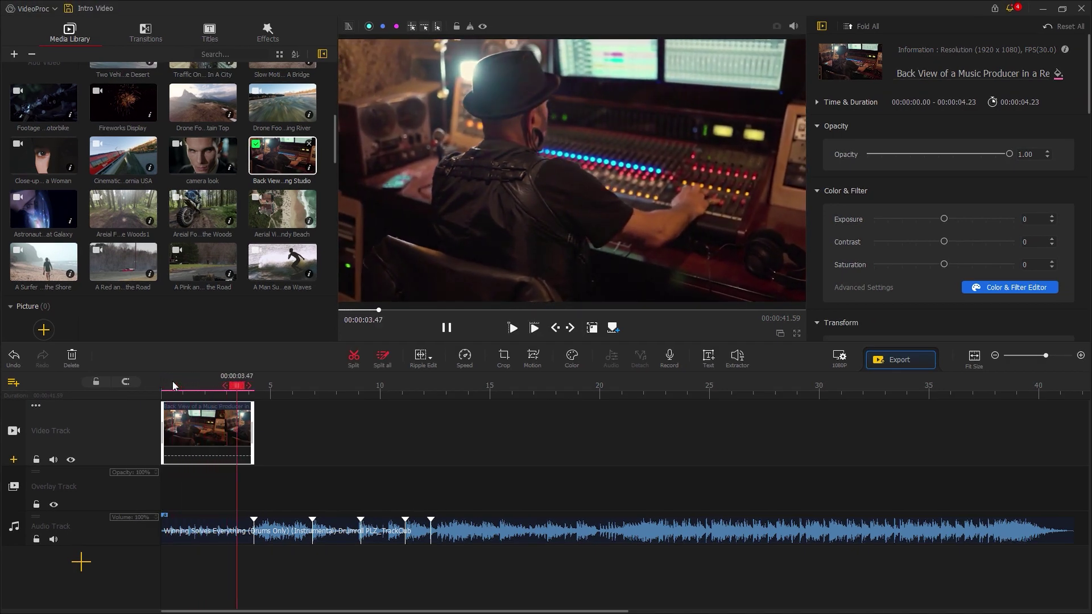
key(space)
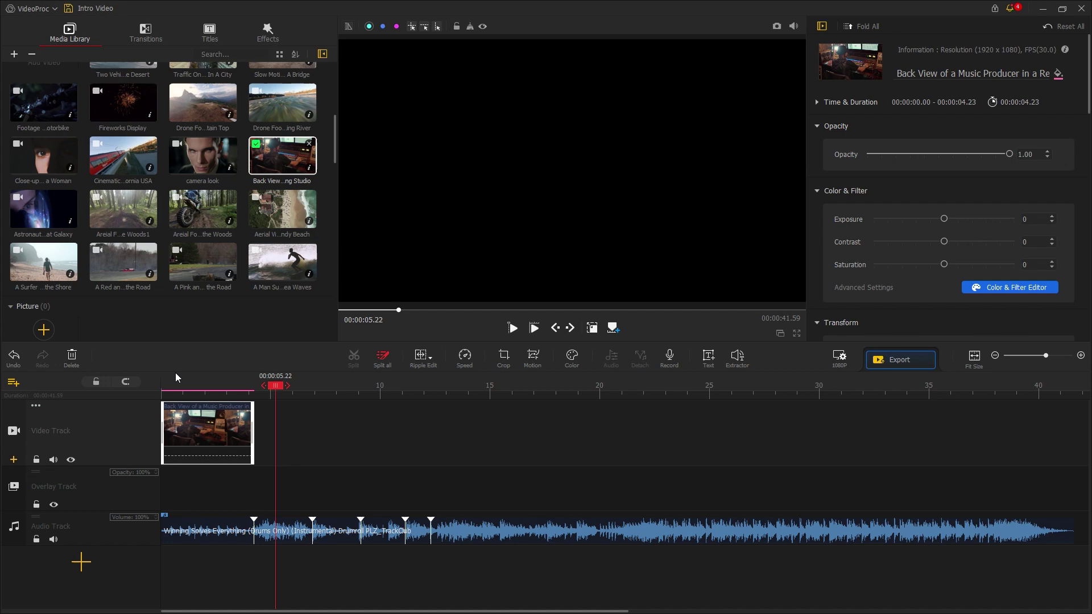
Append the city traffic clip after the studio clip and cut it off at 6.90 s.
drag(336, 147, 336, 97)
drag(203, 102, 312, 405)
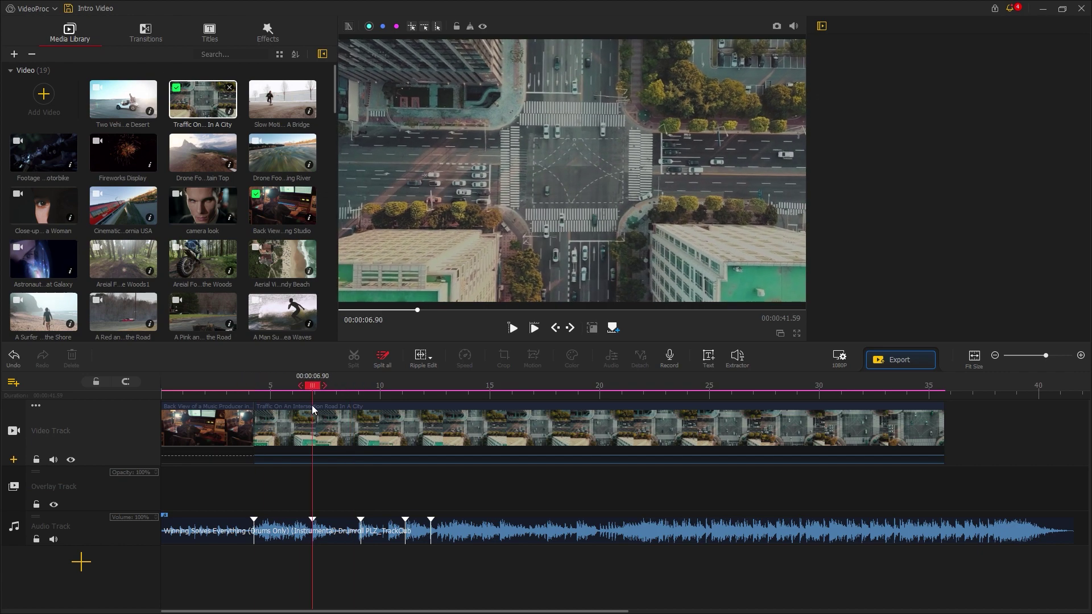
click(312, 405)
key(ctrl+b)
key(Delete)
Append the aerial beach clip after the traffic clip and scrub through it from 7.60 to 8.80 s.
drag(279, 263, 341, 432)
click(329, 391)
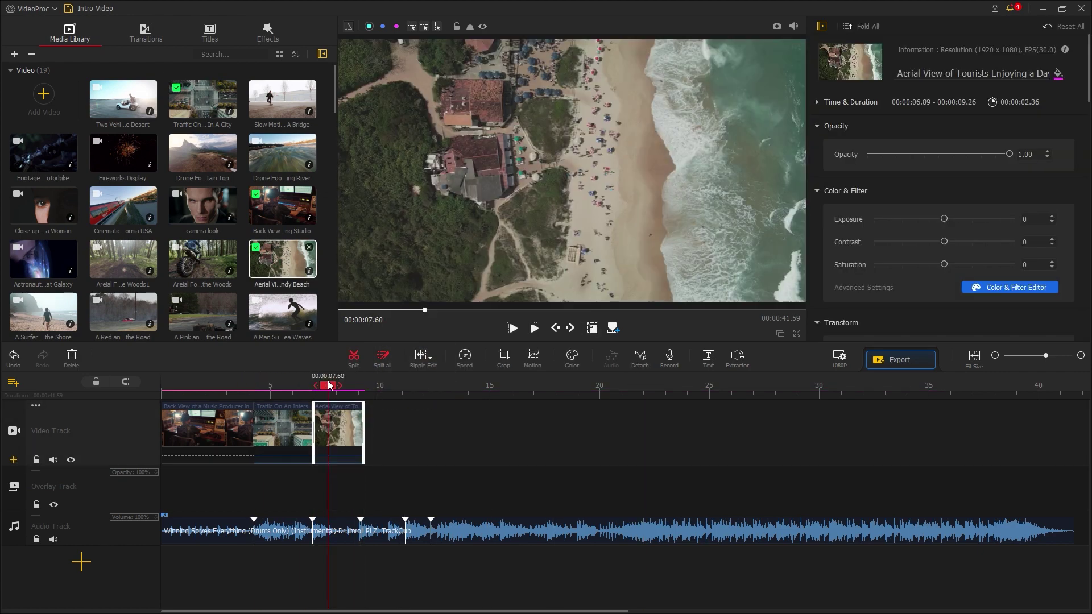
drag(328, 388, 354, 399)
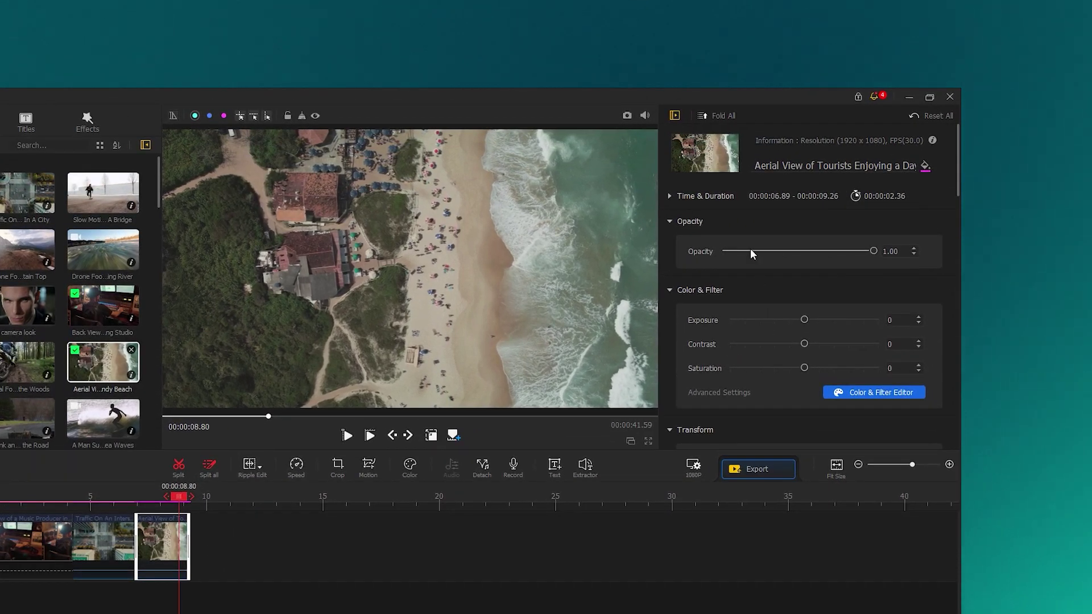
click(728, 117)
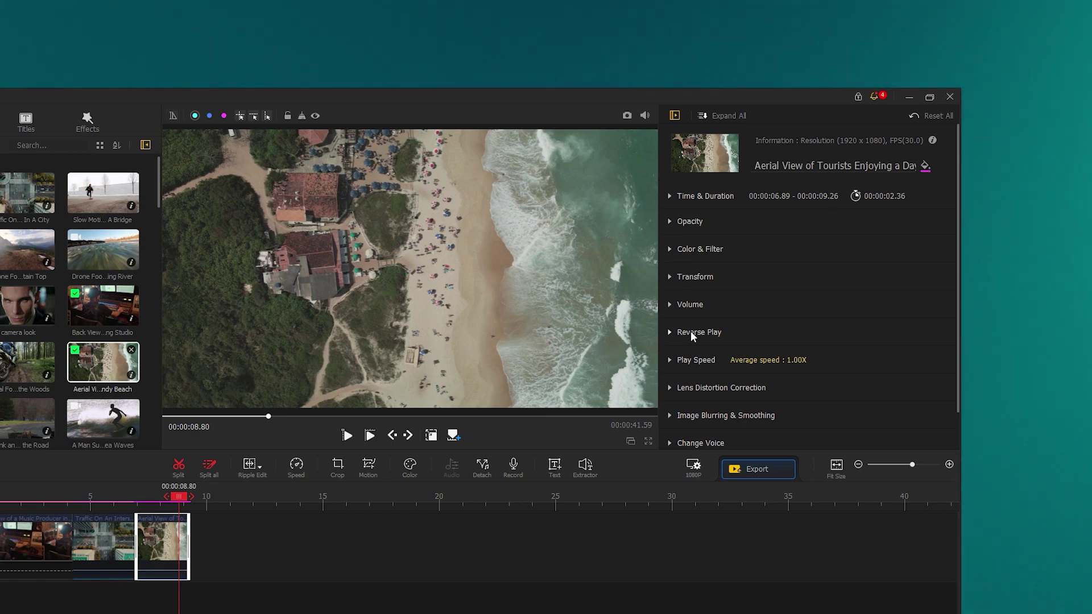
Turn on Reverse Play for the aerial beach clip and scrub back to 7.22 s to review it.
click(690, 330)
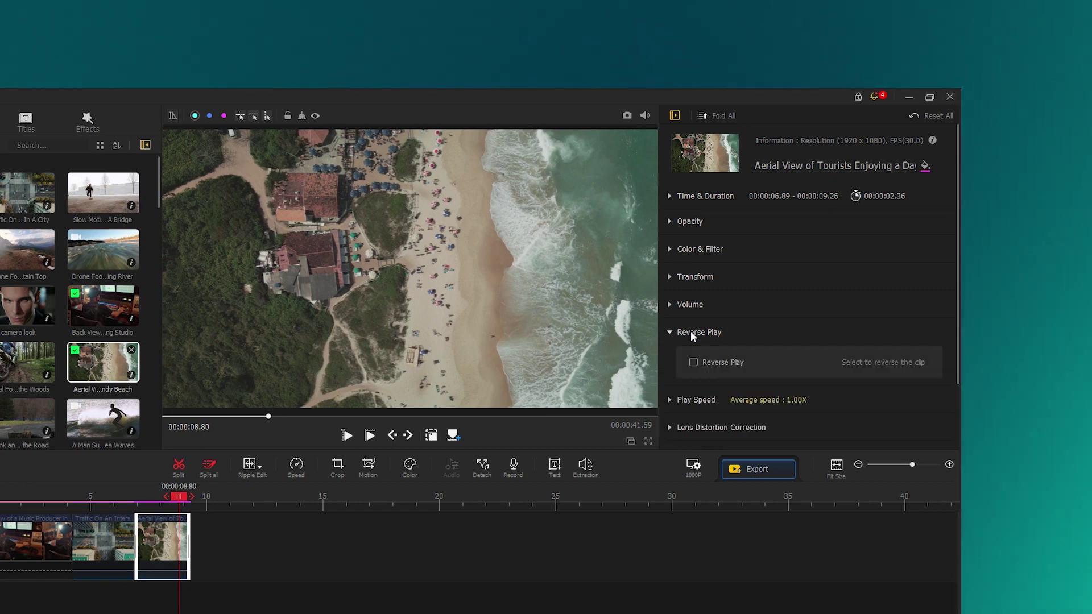
click(693, 362)
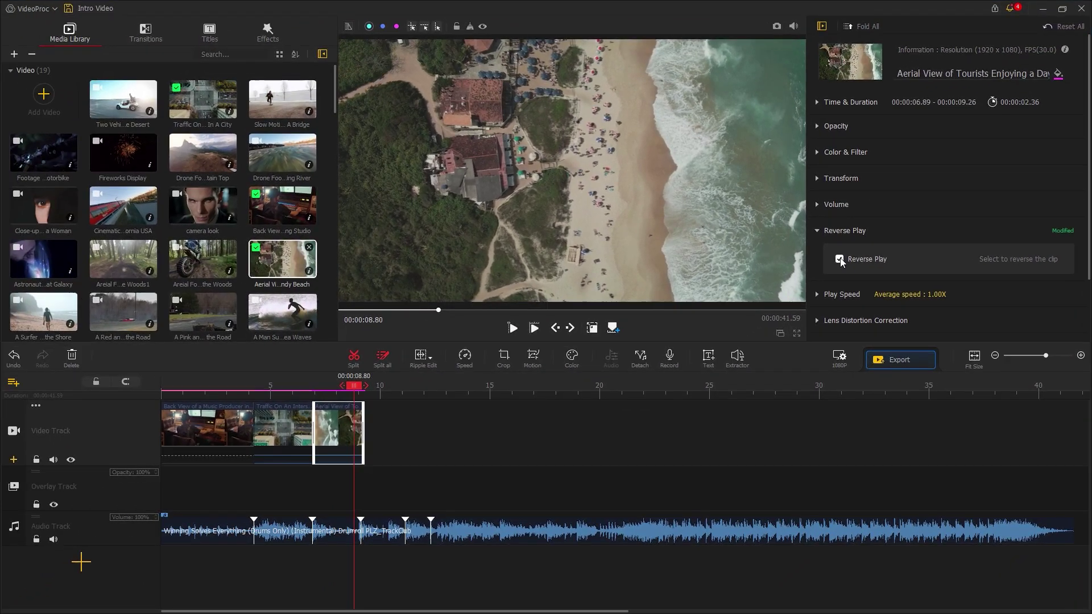
drag(358, 389, 317, 389)
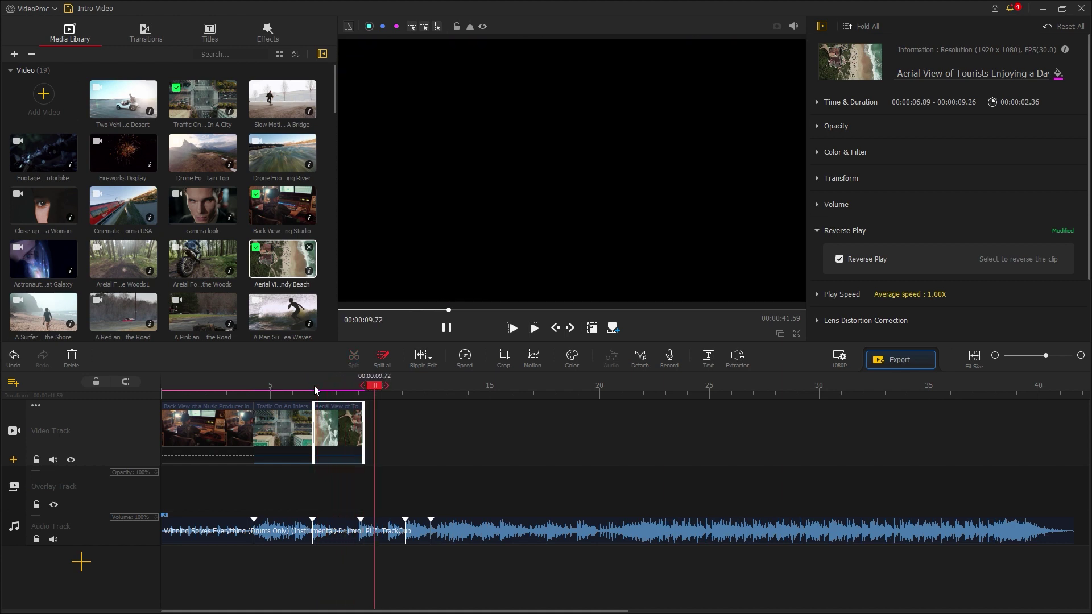
Append the surfer clip, trim it to 1.86 s ending at the 11.13 s beat, and play it back.
drag(60, 324, 405, 431)
click(448, 425)
drag(407, 388, 366, 390)
key(space)
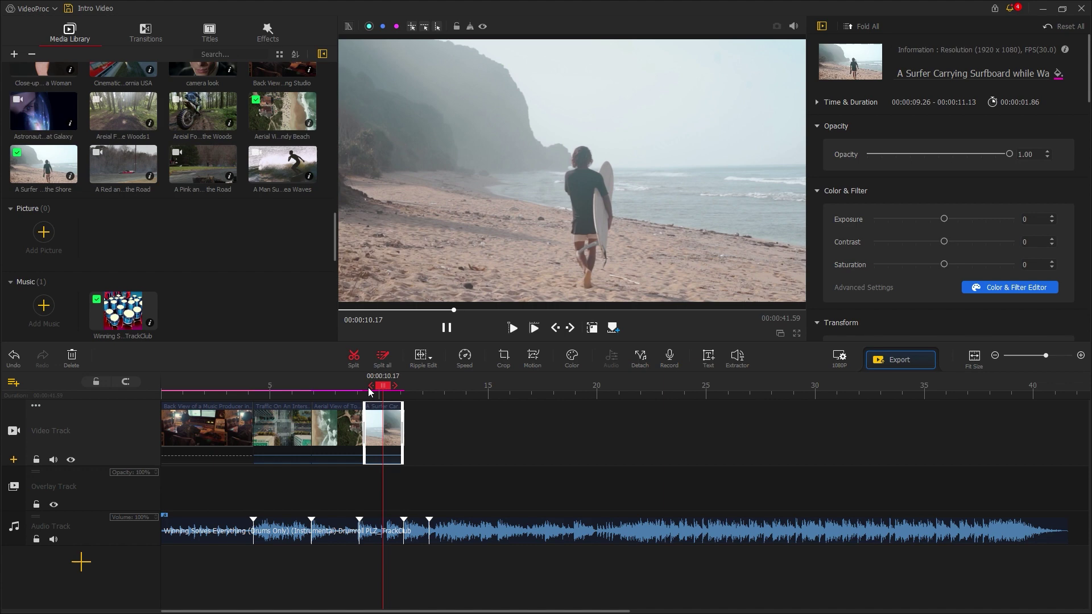
key(space)
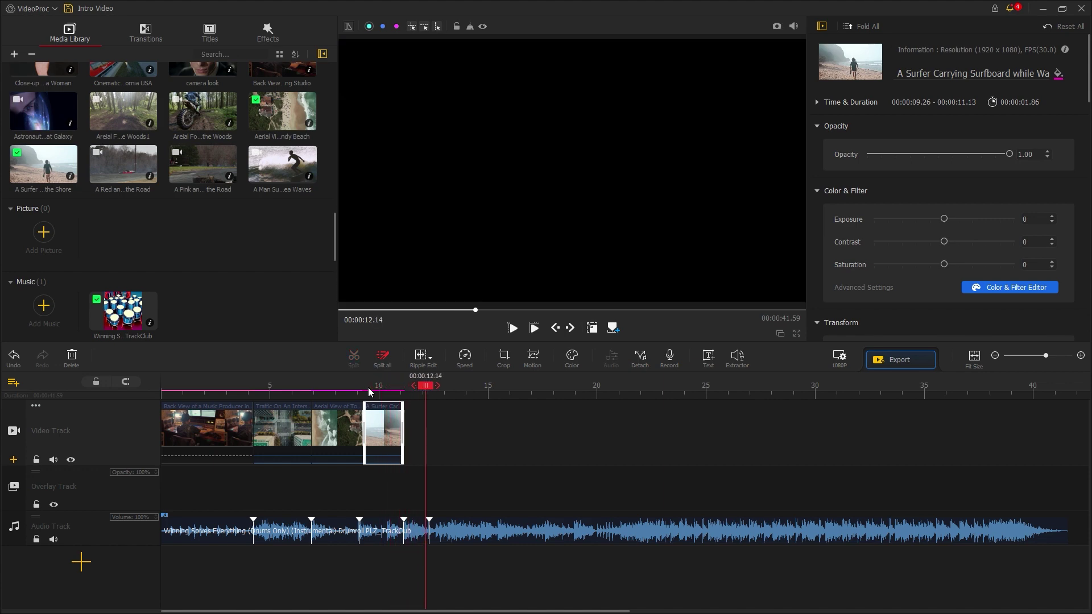
drag(427, 388, 383, 389)
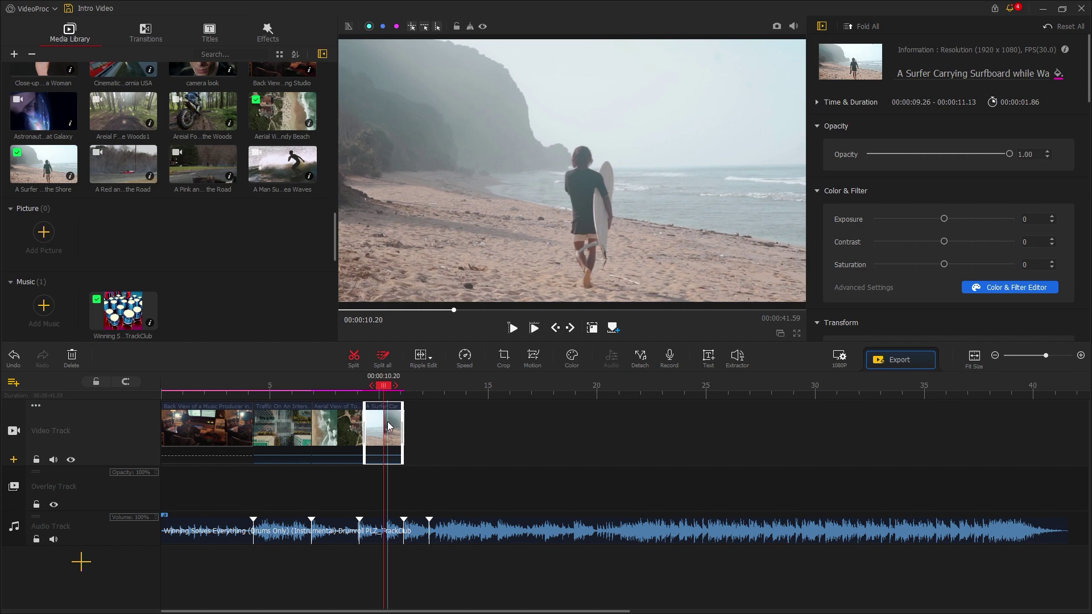
Try the Roll (CCW) motion preset on the surfer clip, then reset its keyframes.
click(531, 359)
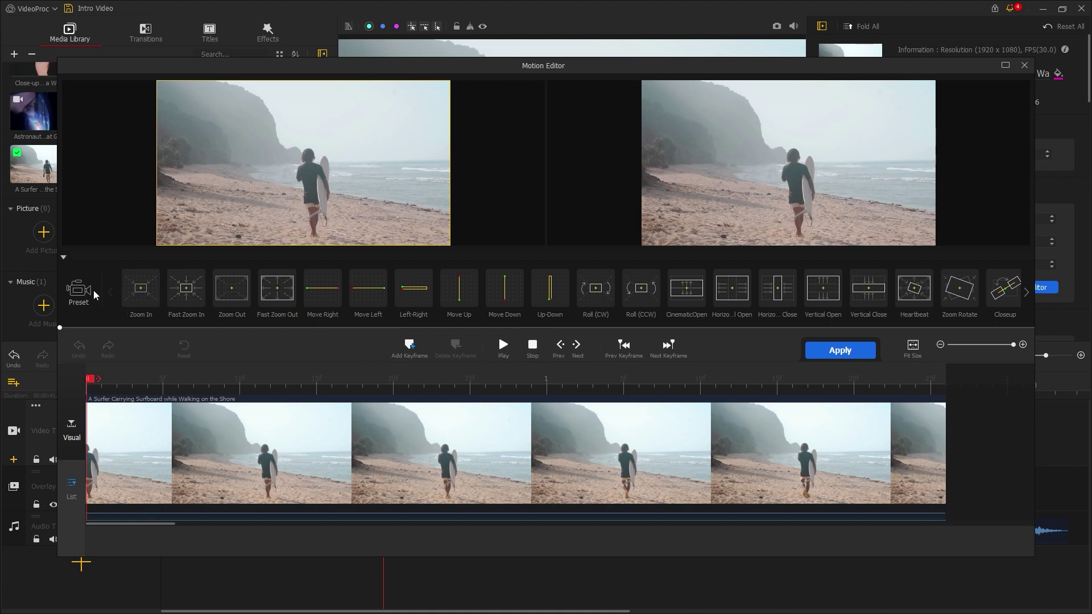
click(644, 301)
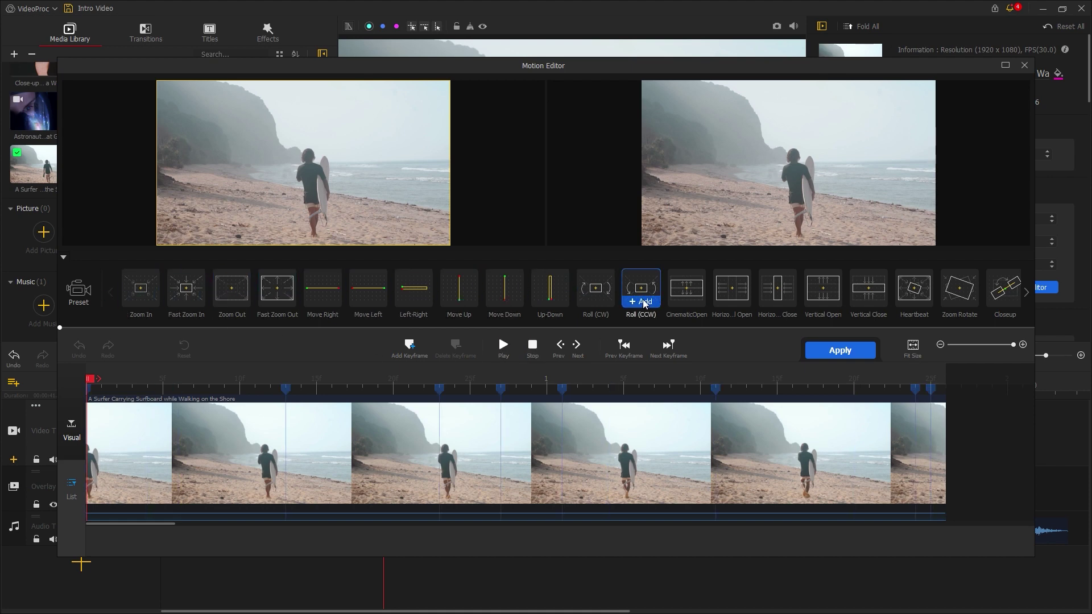
click(644, 302)
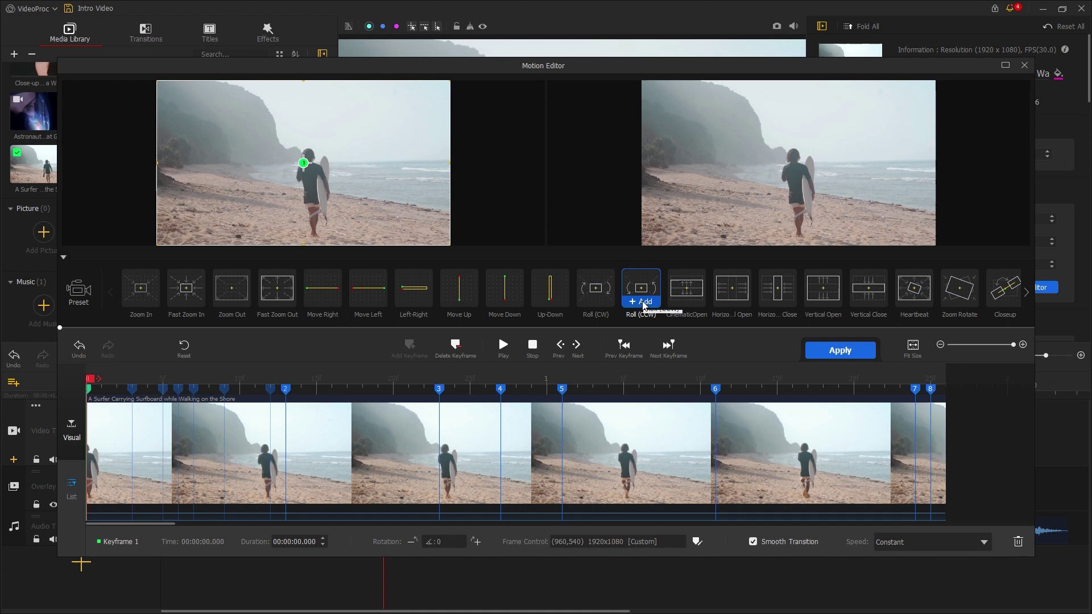
key(space)
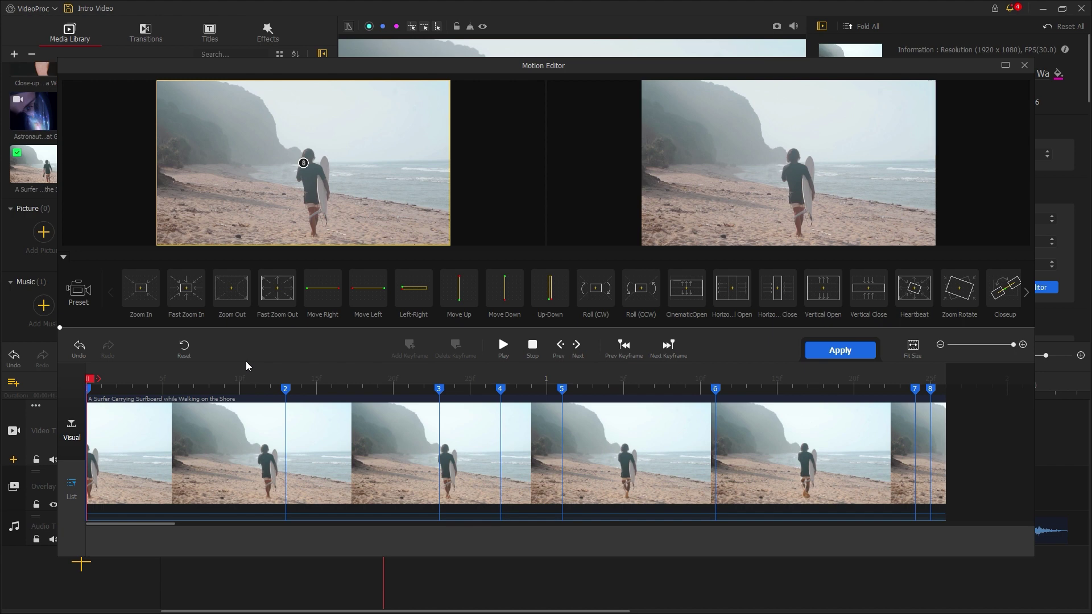
click(183, 348)
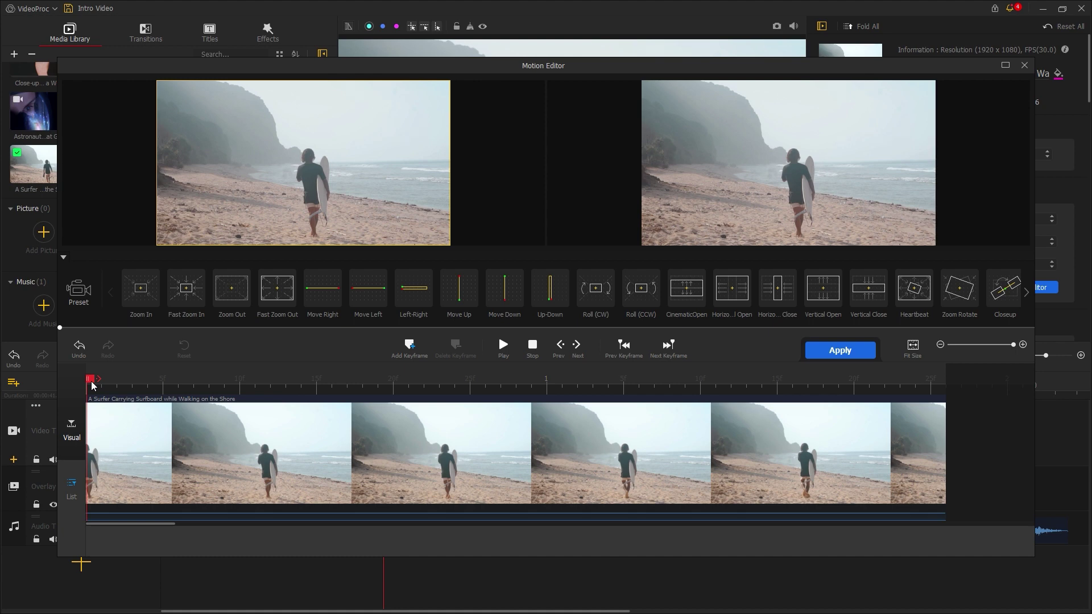
Add a start keyframe on the surfer clip, widening the framing to 1834x1031.
click(410, 347)
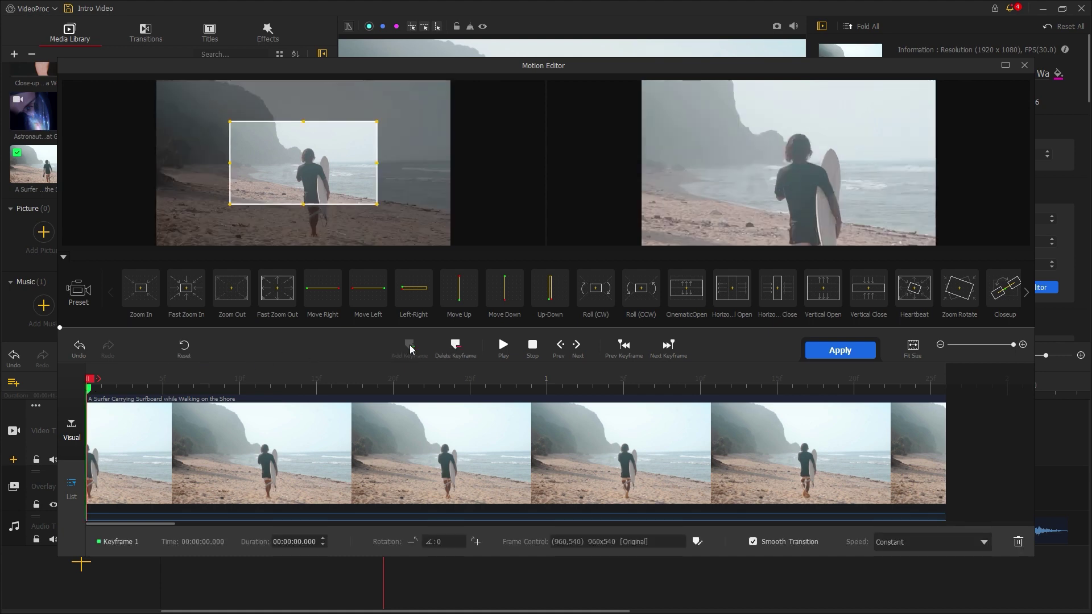
drag(231, 205, 172, 244)
drag(377, 124, 437, 88)
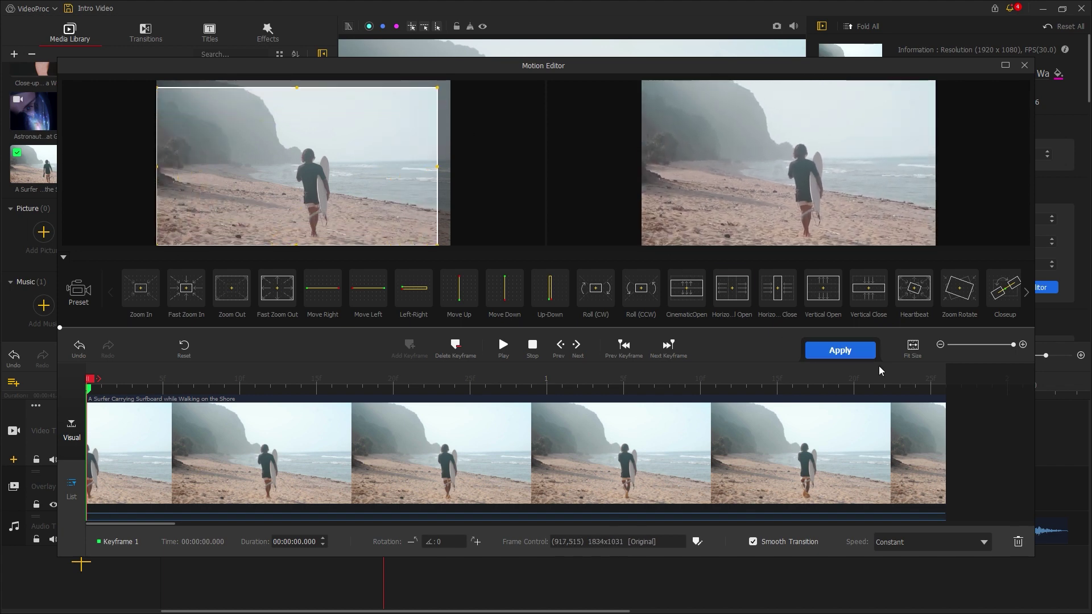
Add a second keyframe at the clip's end (1.86 s), shift the frame right, and preview the pan.
click(922, 378)
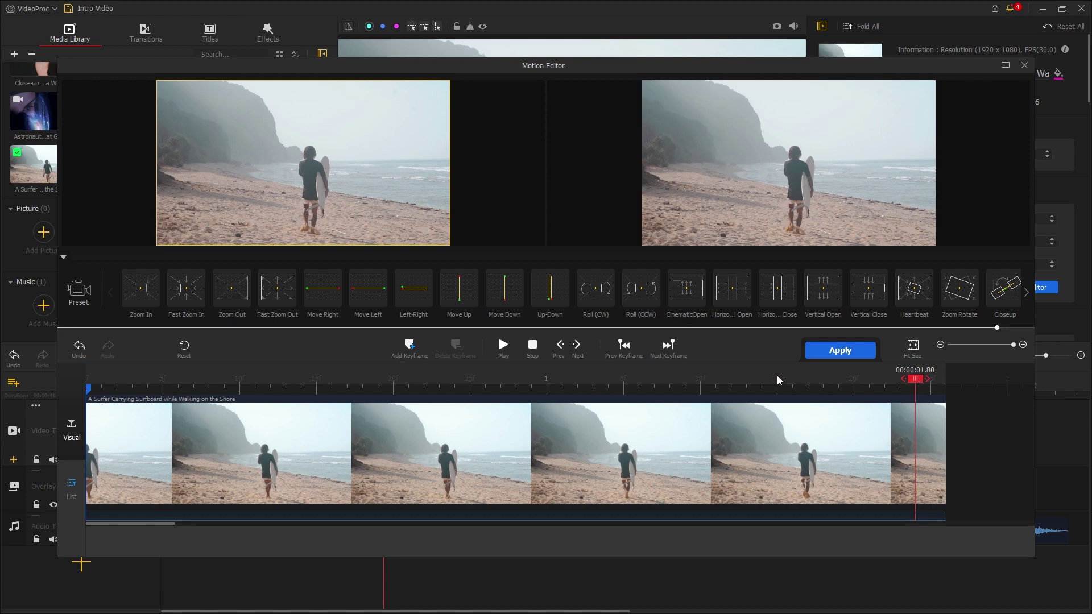
click(578, 348)
click(578, 347)
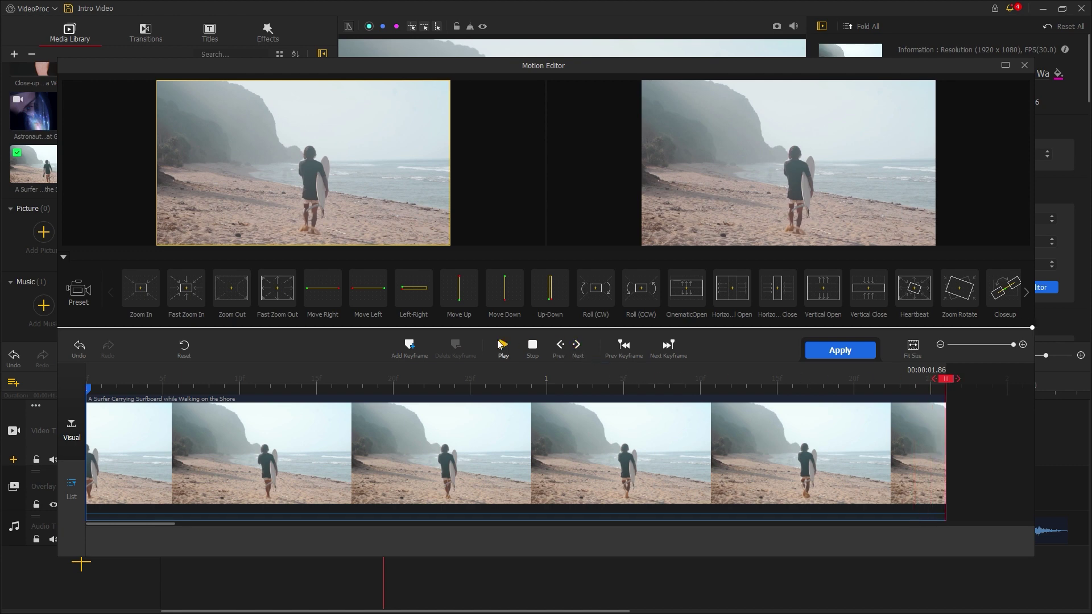
click(409, 345)
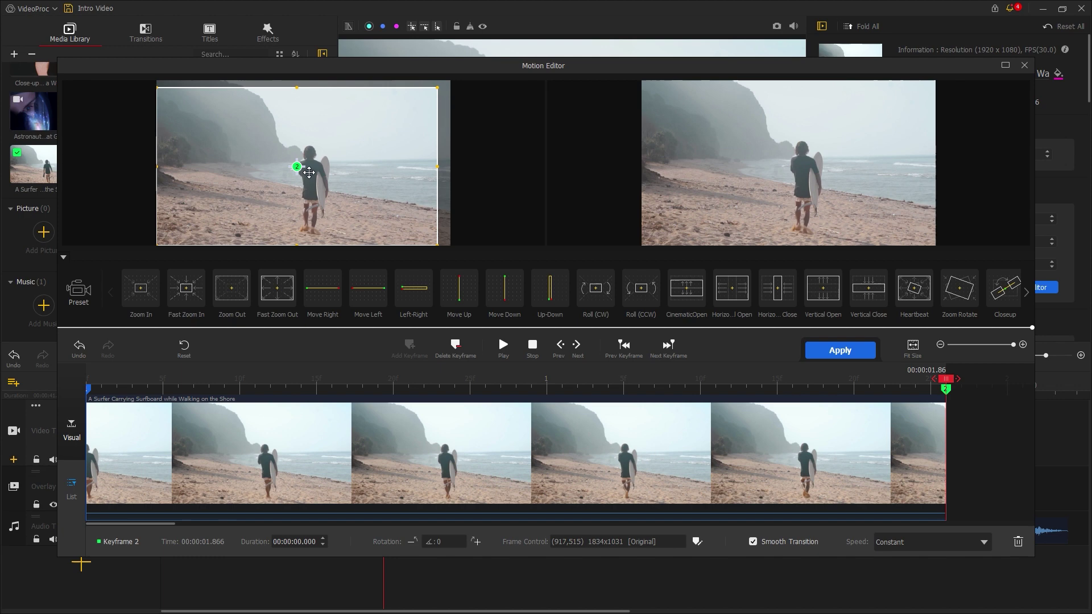
drag(309, 172, 323, 174)
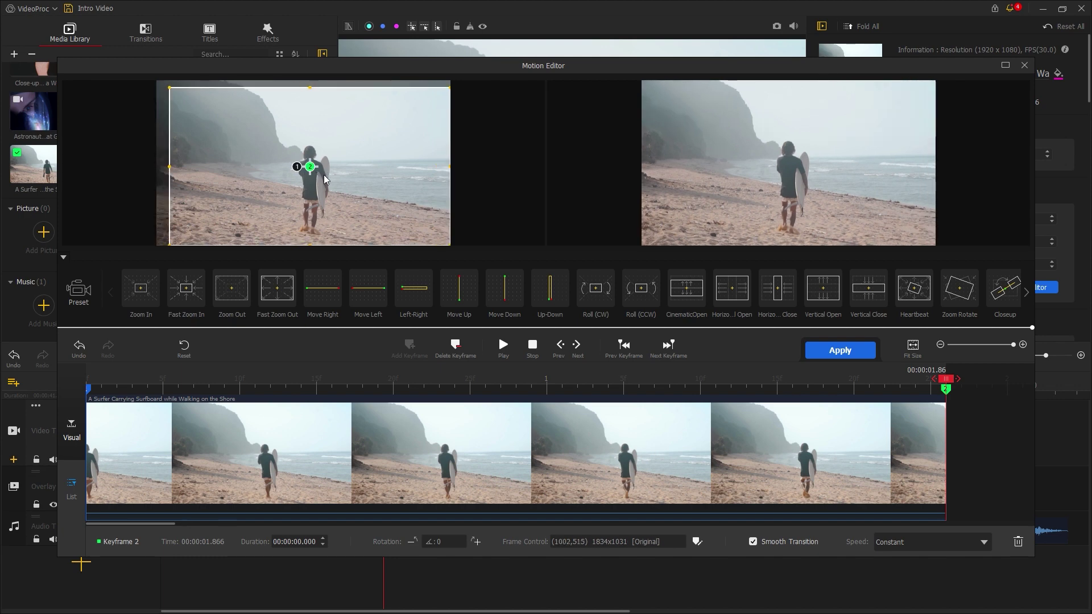
key(space)
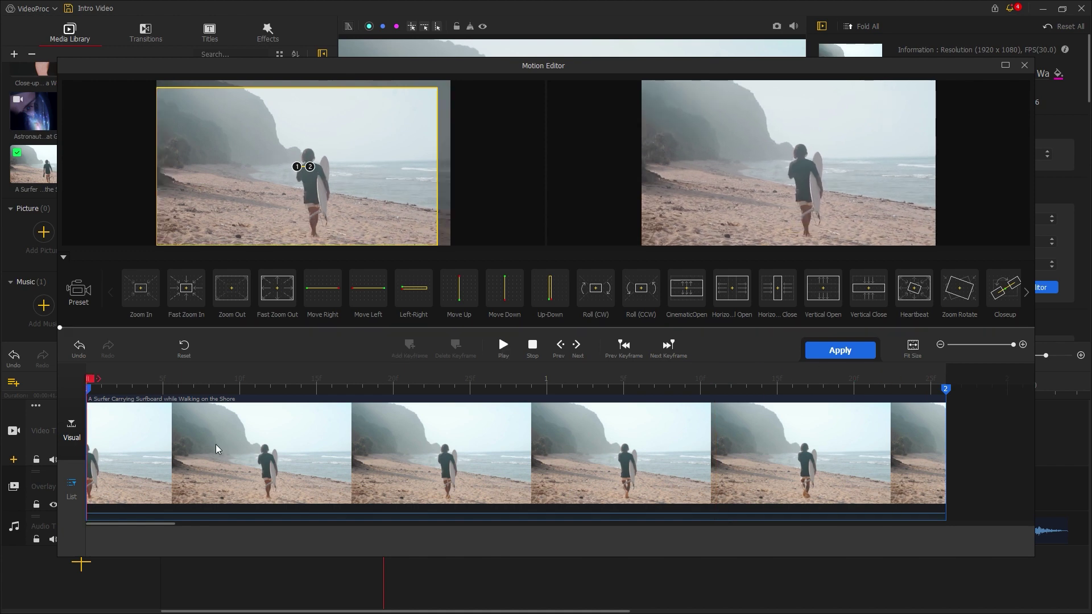
Confirm both keyframes keep Constant speed in List view, then apply the pan to the surfer clip.
click(76, 484)
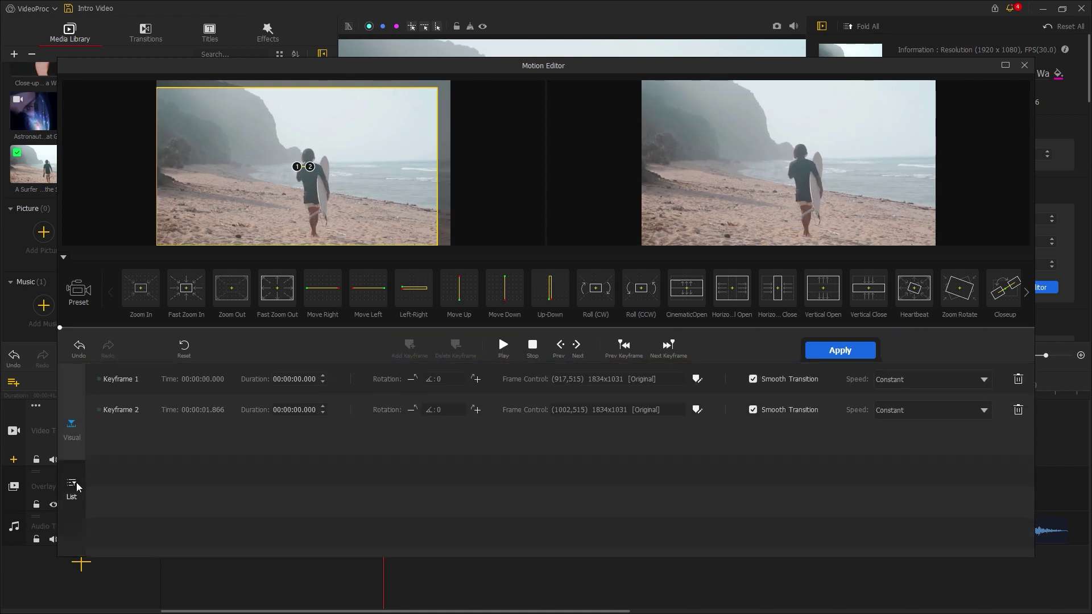
click(983, 380)
click(983, 380)
click(984, 409)
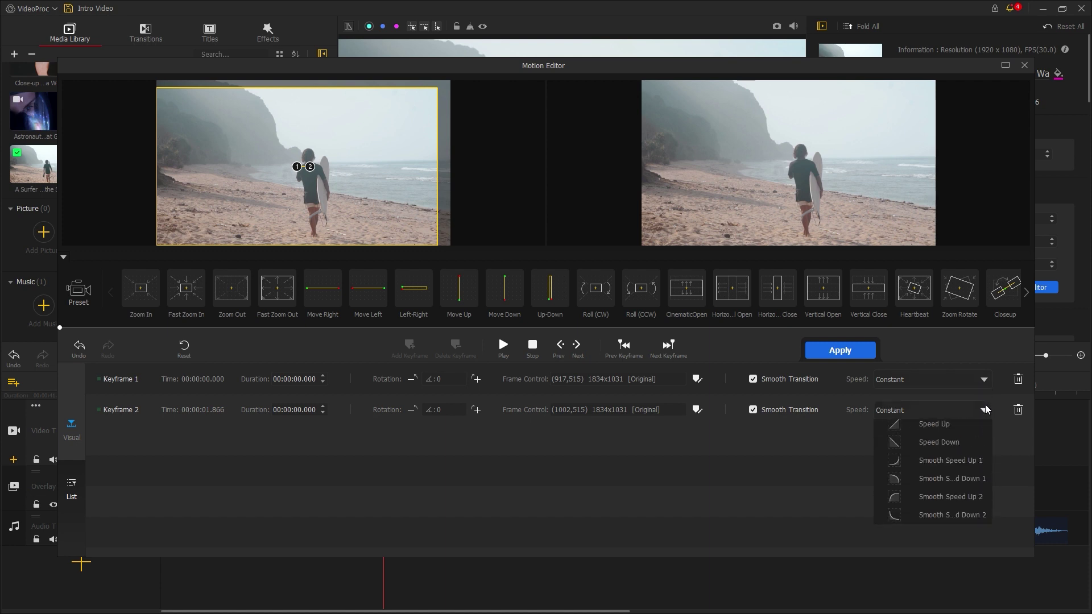
click(985, 410)
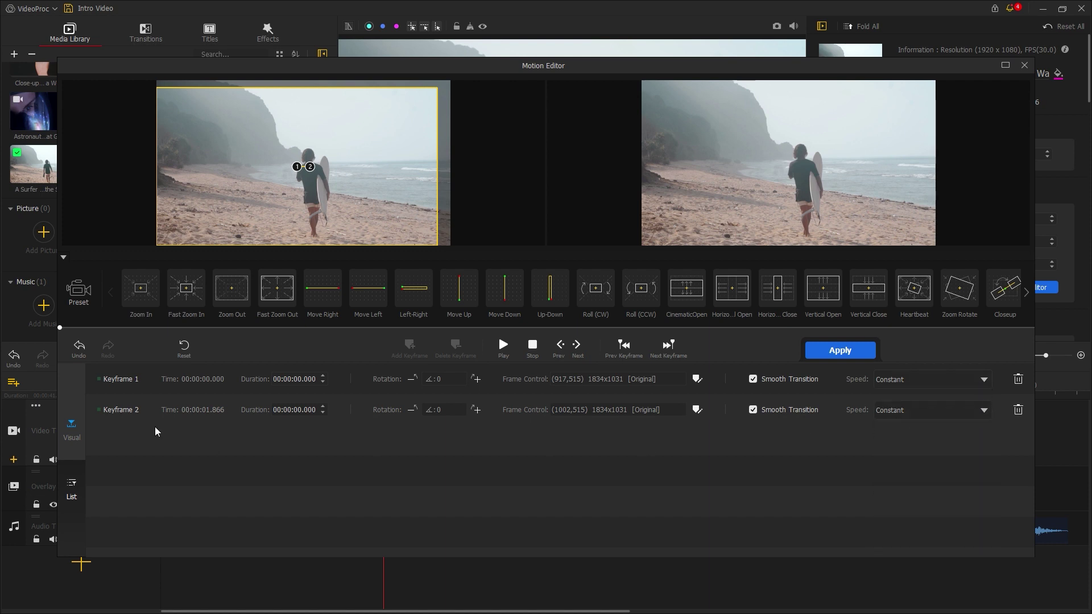
click(75, 419)
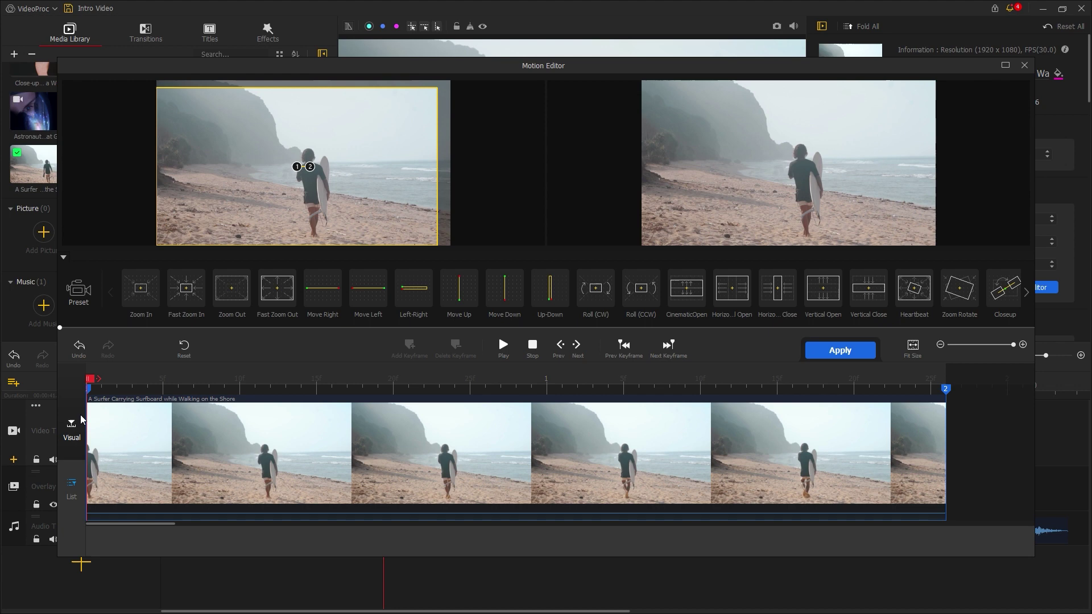
click(849, 352)
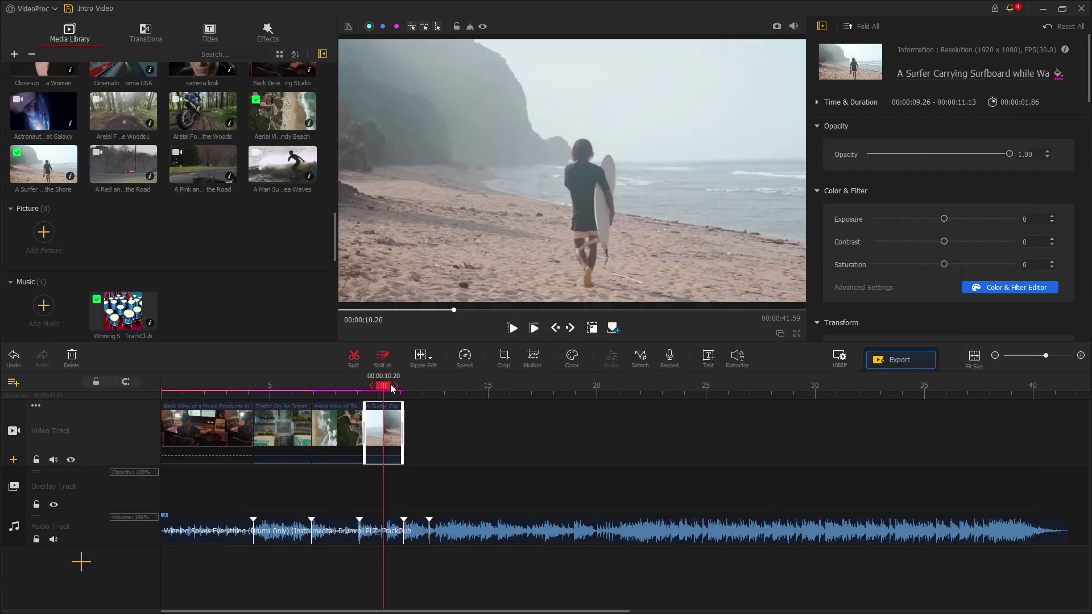
Scrub the playhead back to the aerial traffic clip.
drag(392, 389, 263, 393)
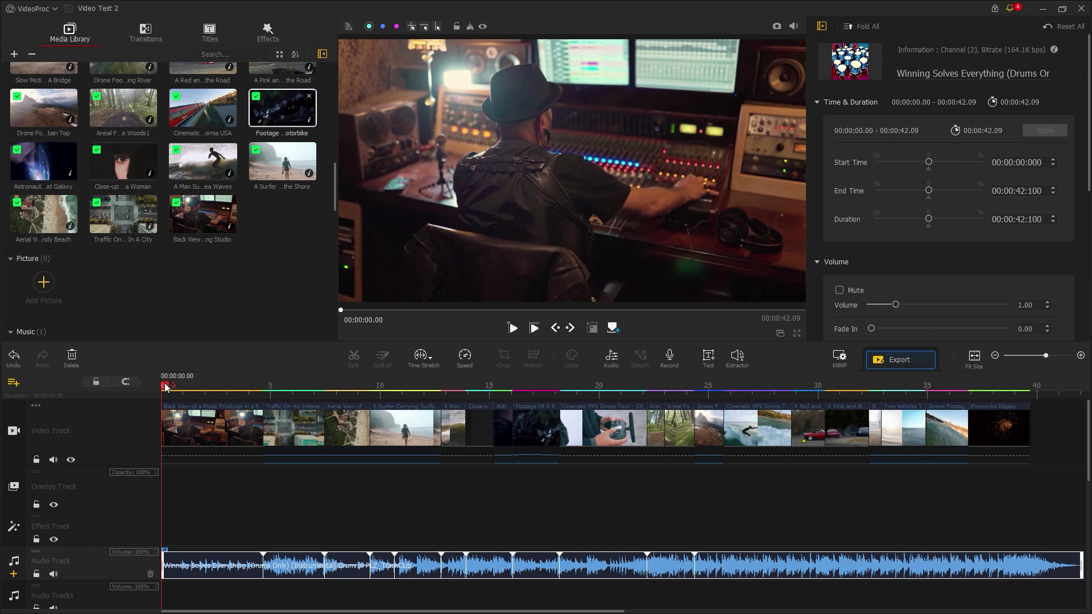
Add a 2-second Fade transition at the very start of the video track and preview the fade-in.
key(space)
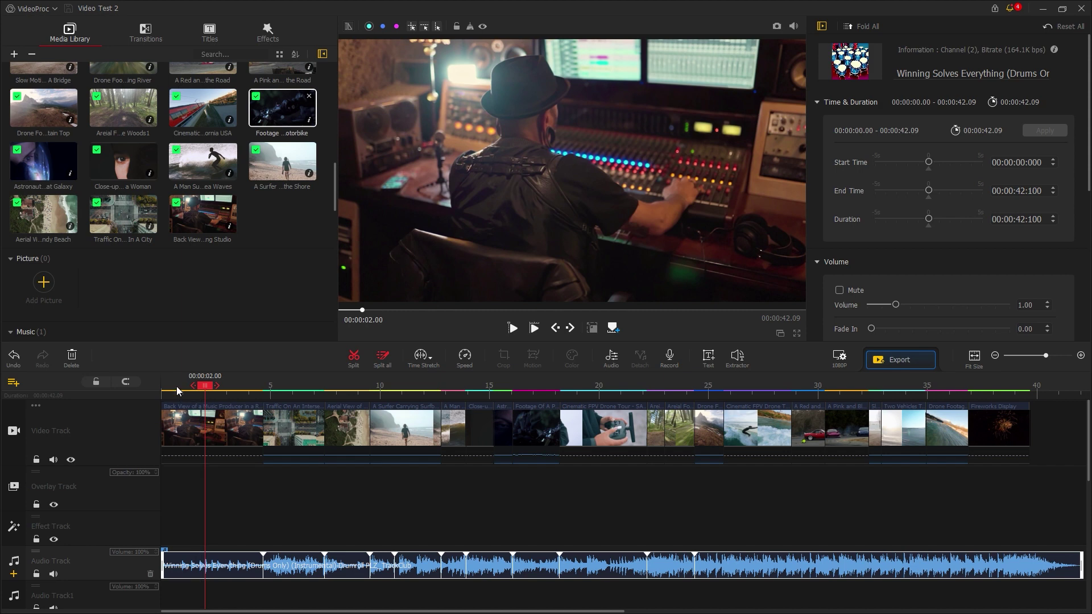
click(148, 36)
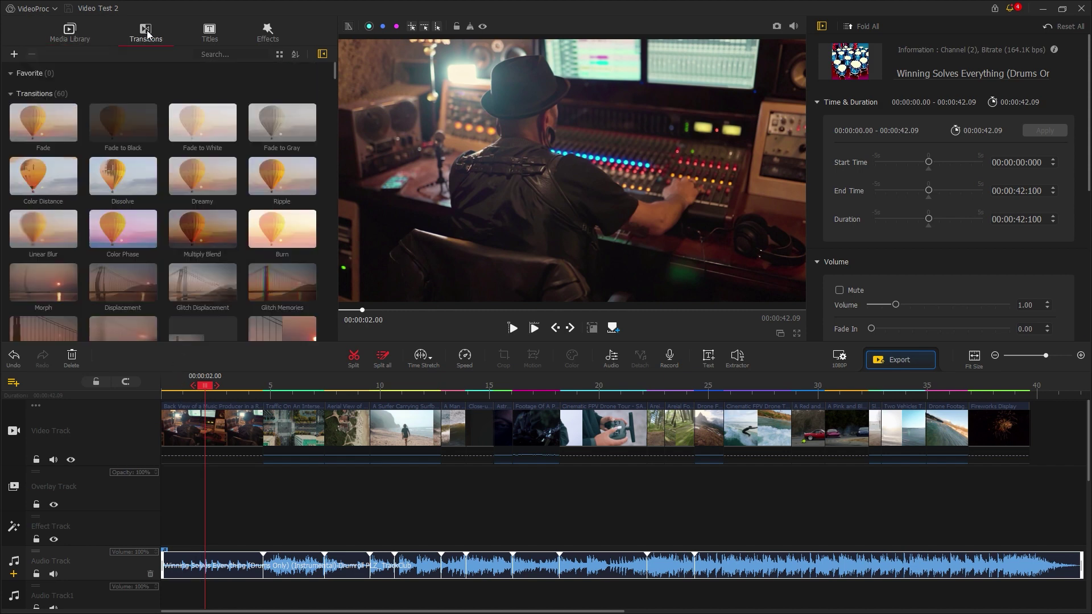
click(44, 124)
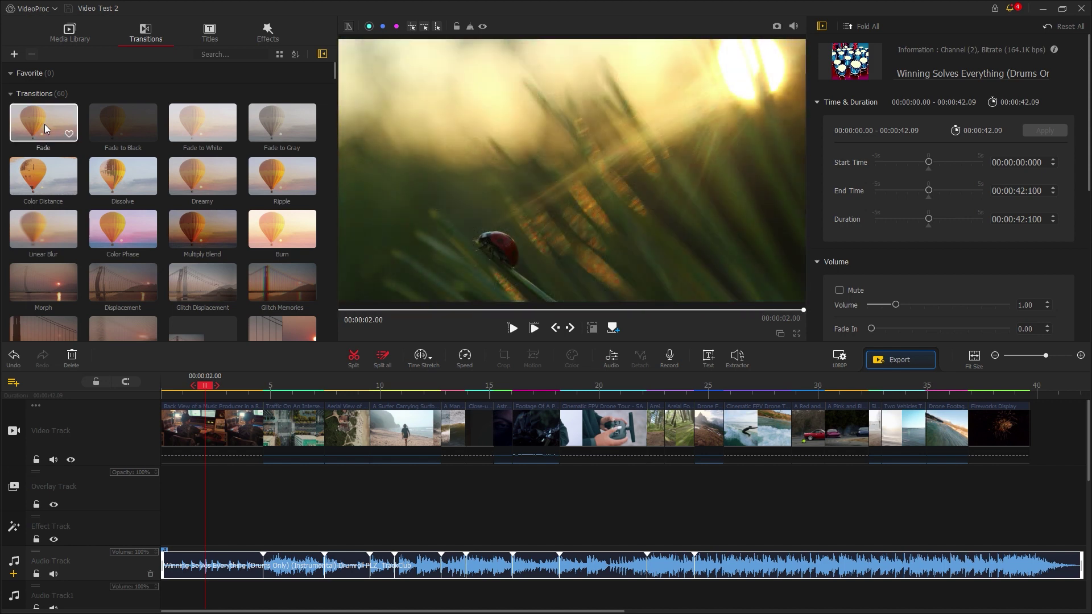
drag(45, 124, 184, 428)
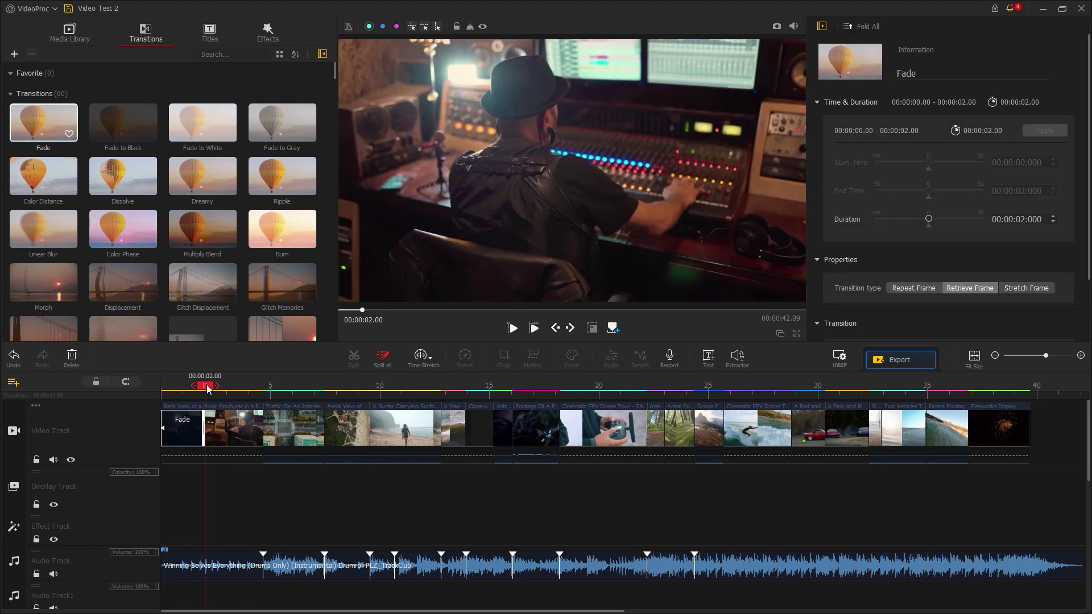
drag(207, 388, 154, 387)
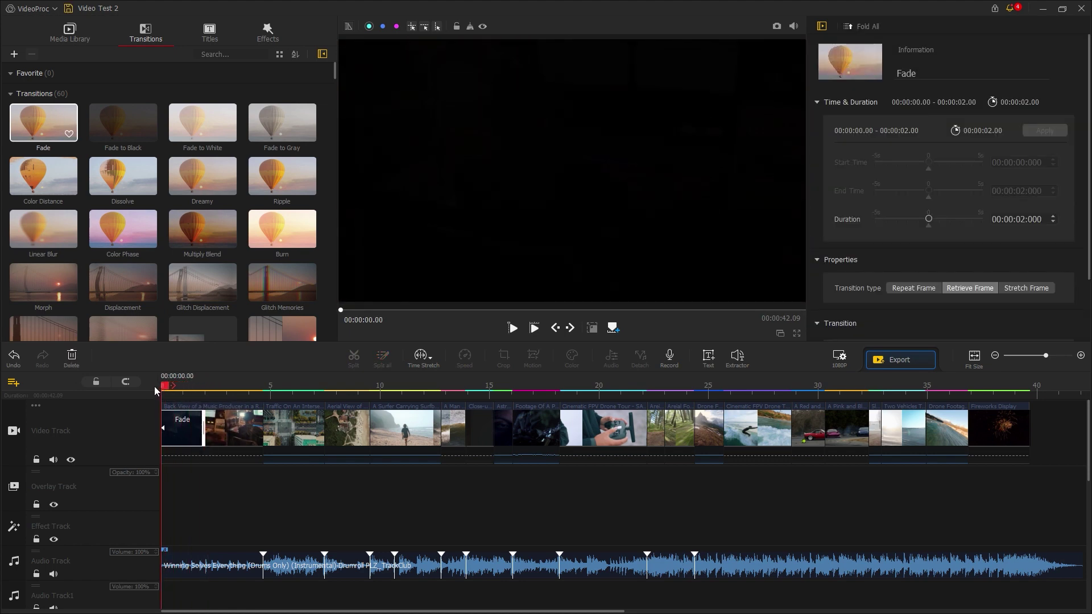
key(space)
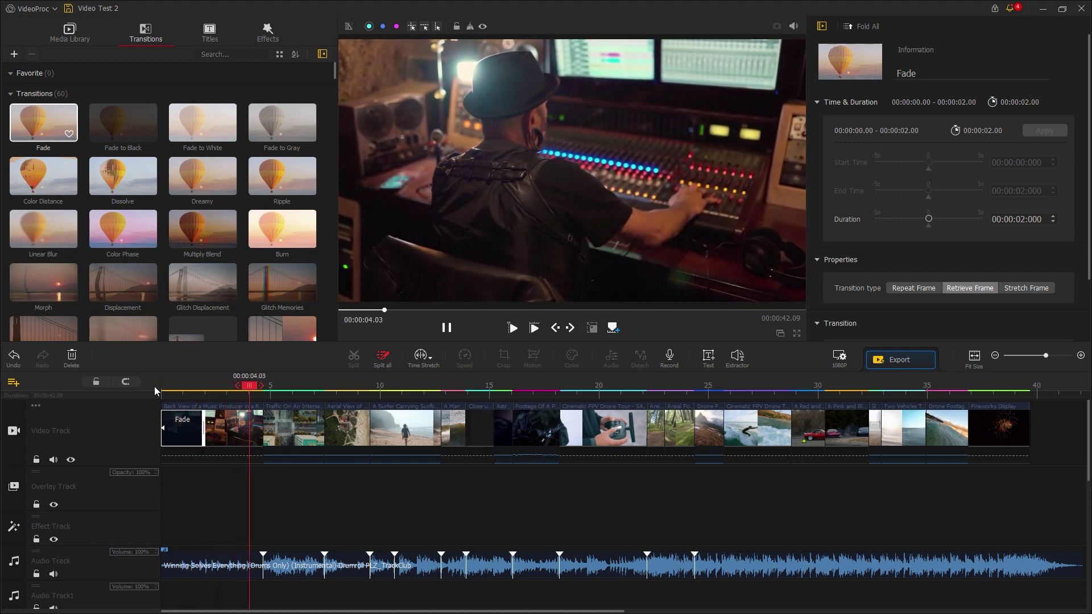
key(space)
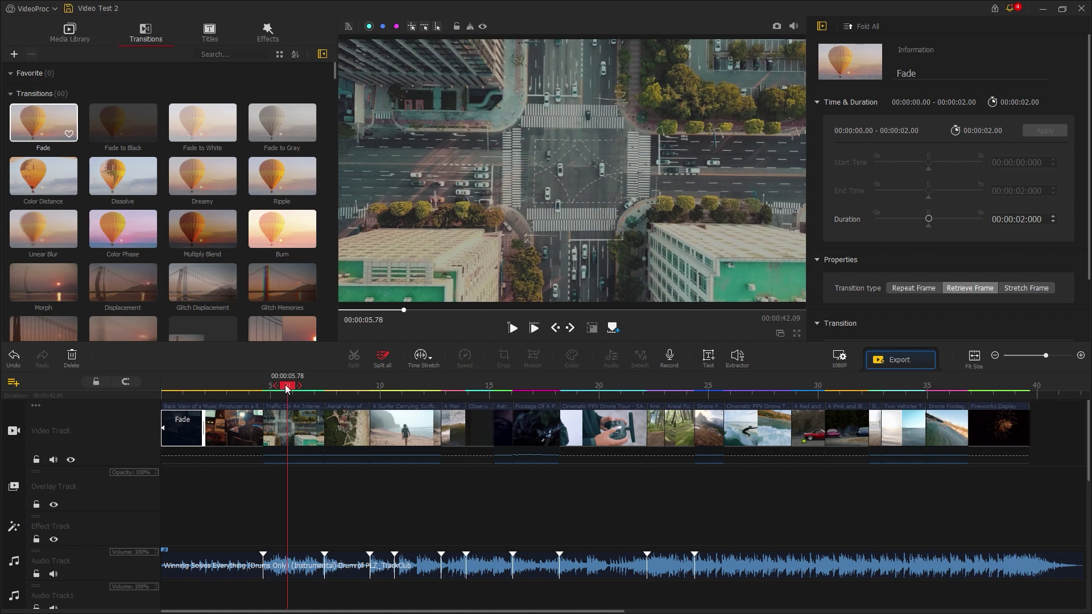
mouse_move(287, 389)
mouse_down()
mouse_move(254, 390)
mouse_move(269, 391)
mouse_up()
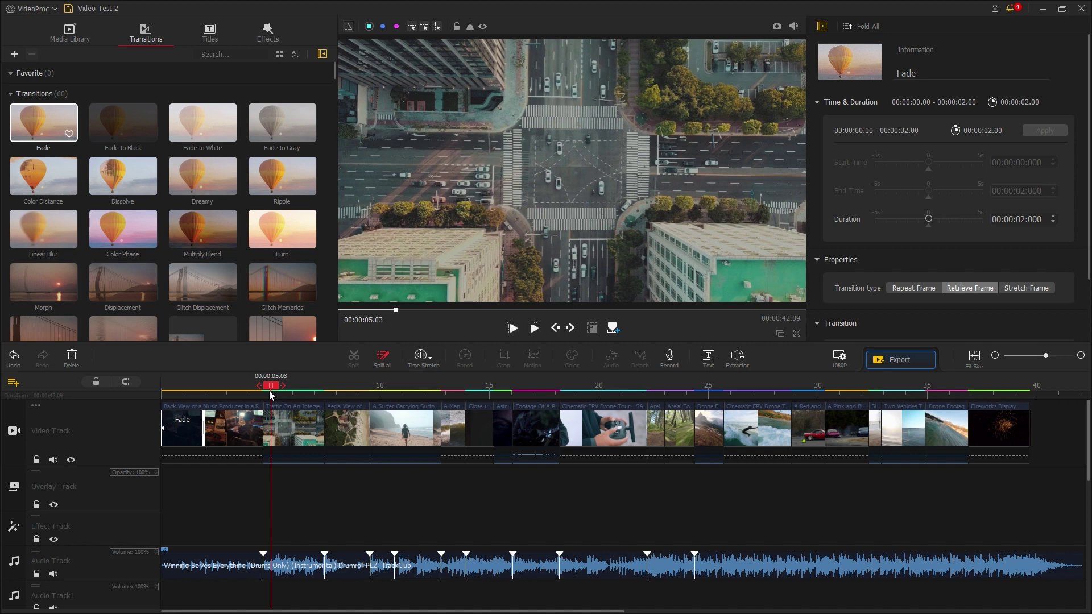
Add a Fade to White between the early clips, shortened to 1.46 seconds.
click(202, 121)
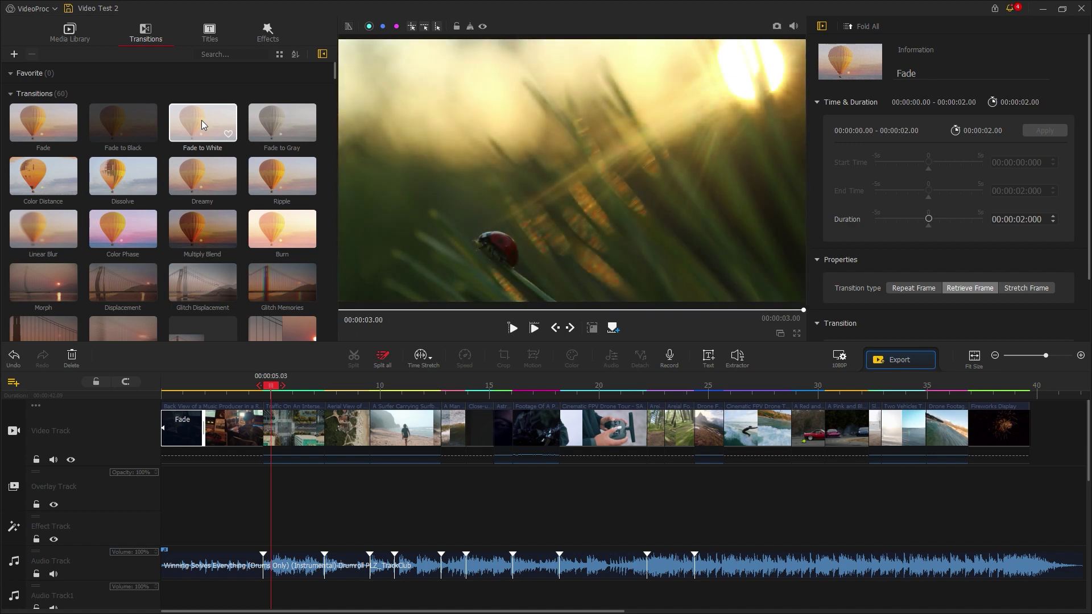
drag(201, 120, 268, 422)
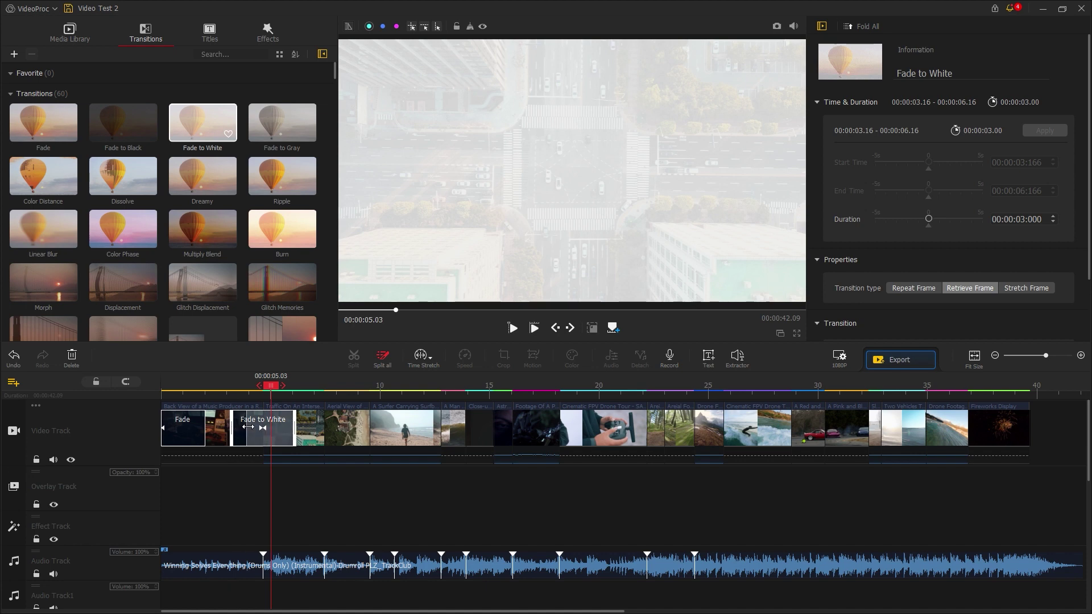
drag(249, 425, 251, 430)
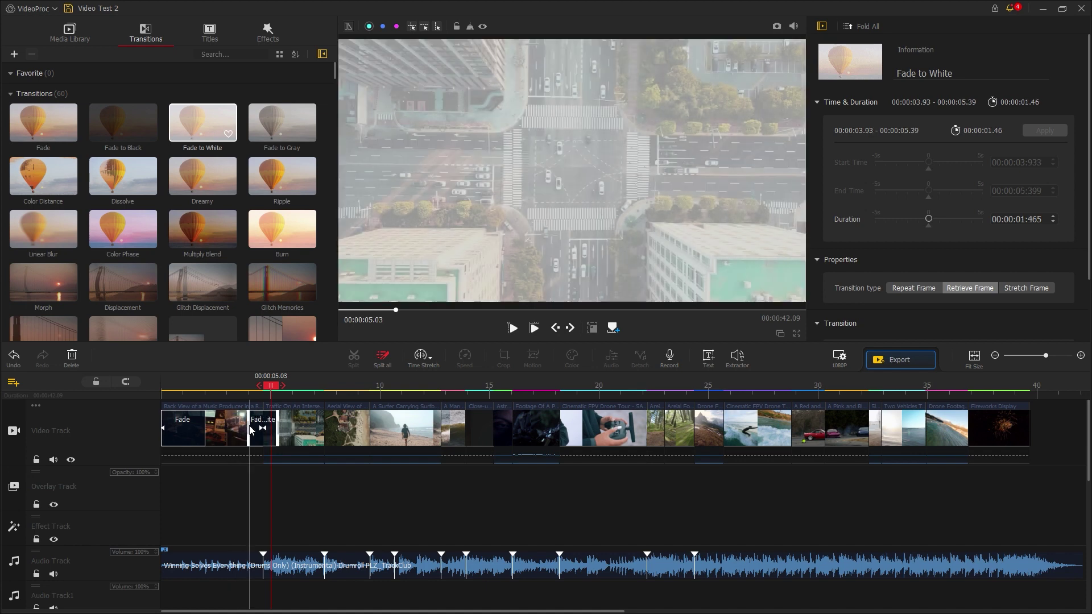
Preview the fade, then add a second Fade to White near 00:00:07.66.
drag(272, 389, 239, 390)
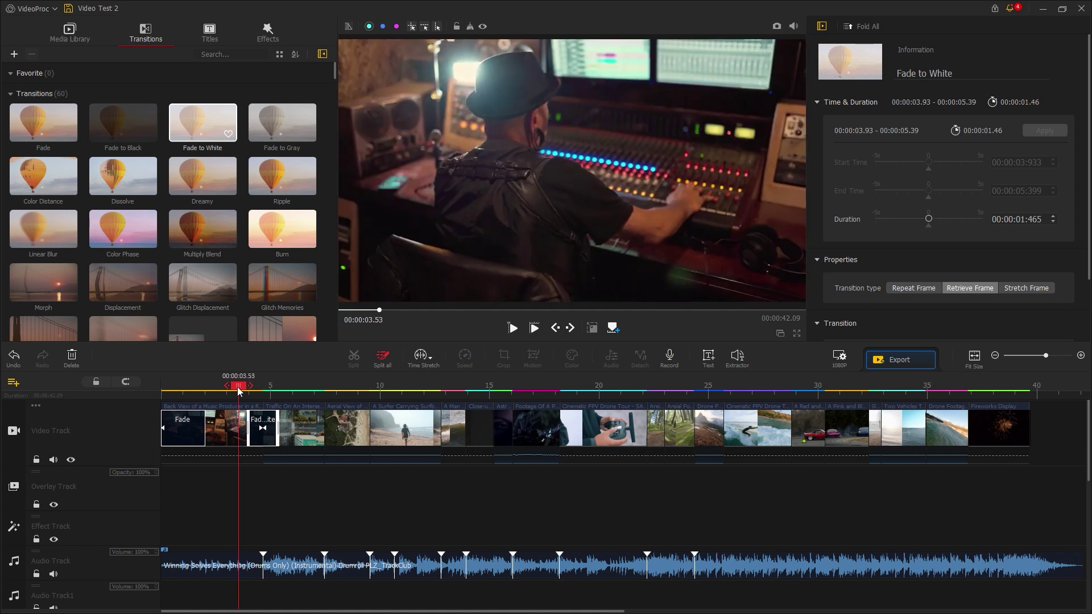
key(space)
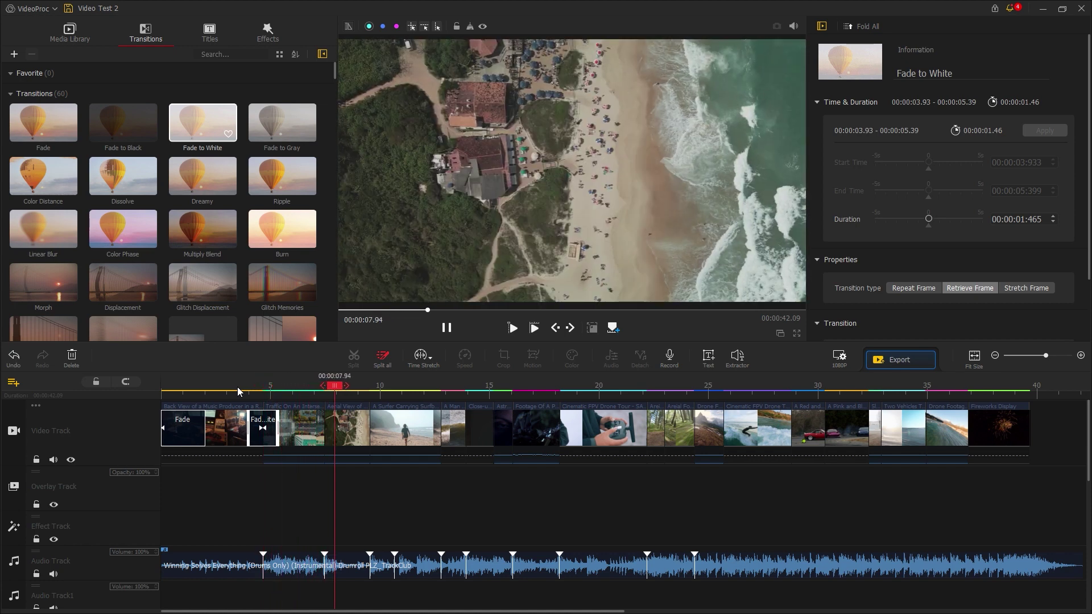
key(space)
drag(344, 390, 332, 397)
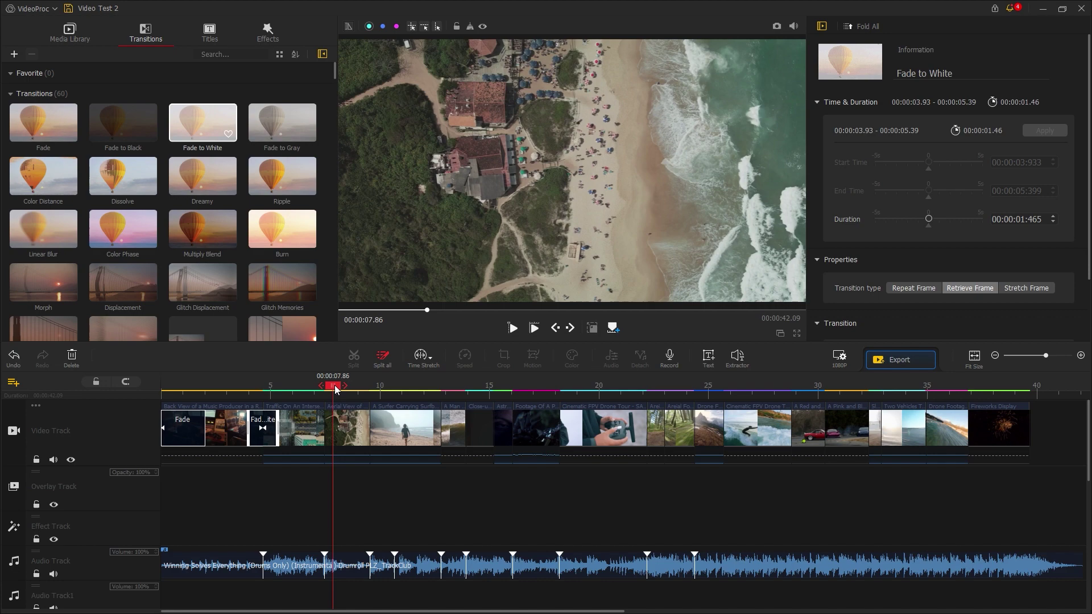
drag(200, 131, 309, 428)
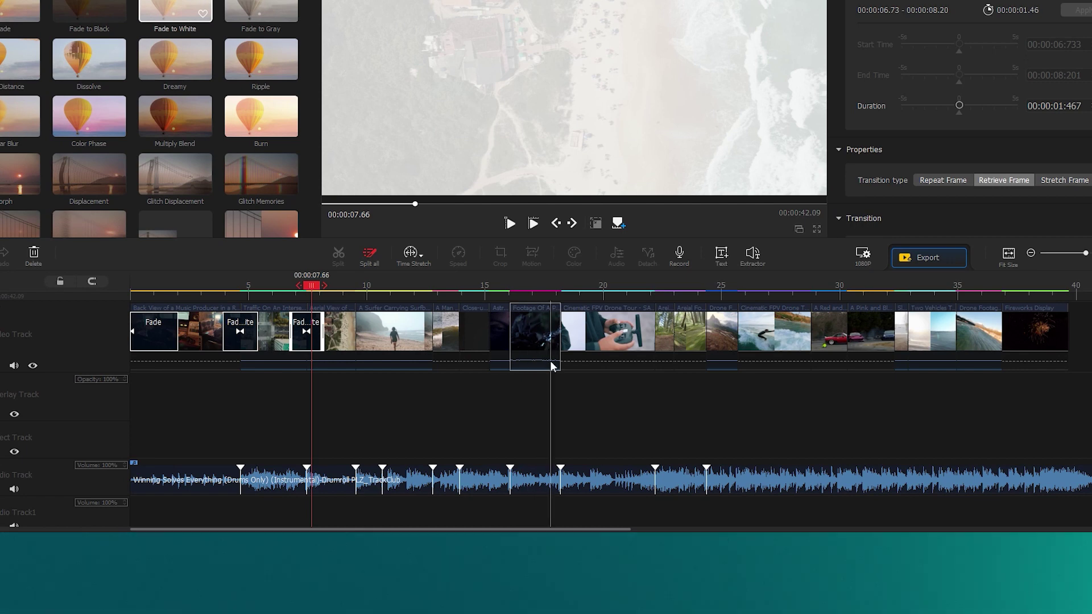
right_click(524, 336)
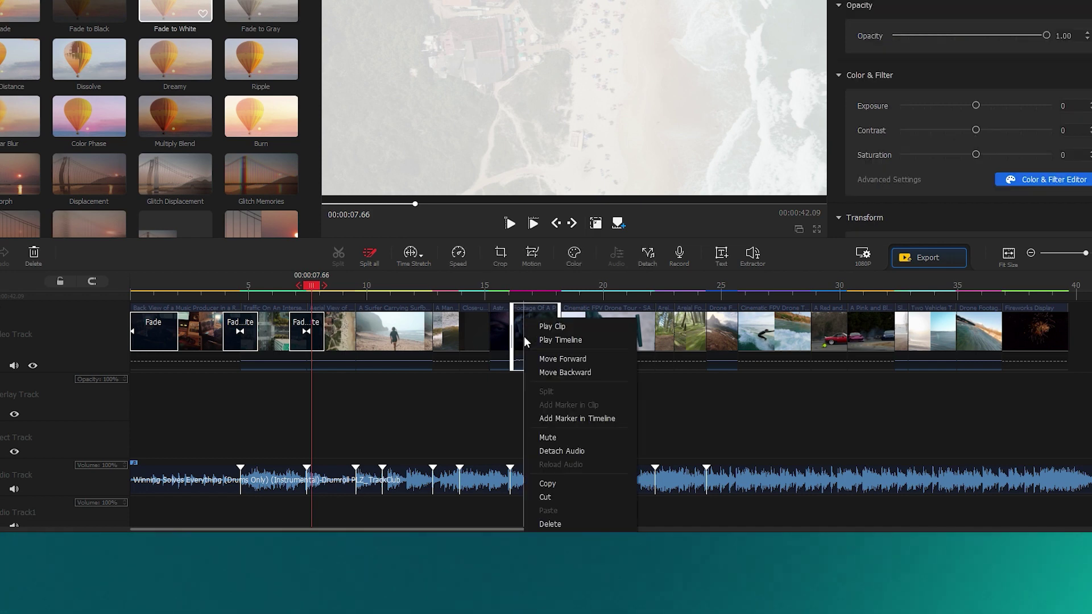
click(561, 451)
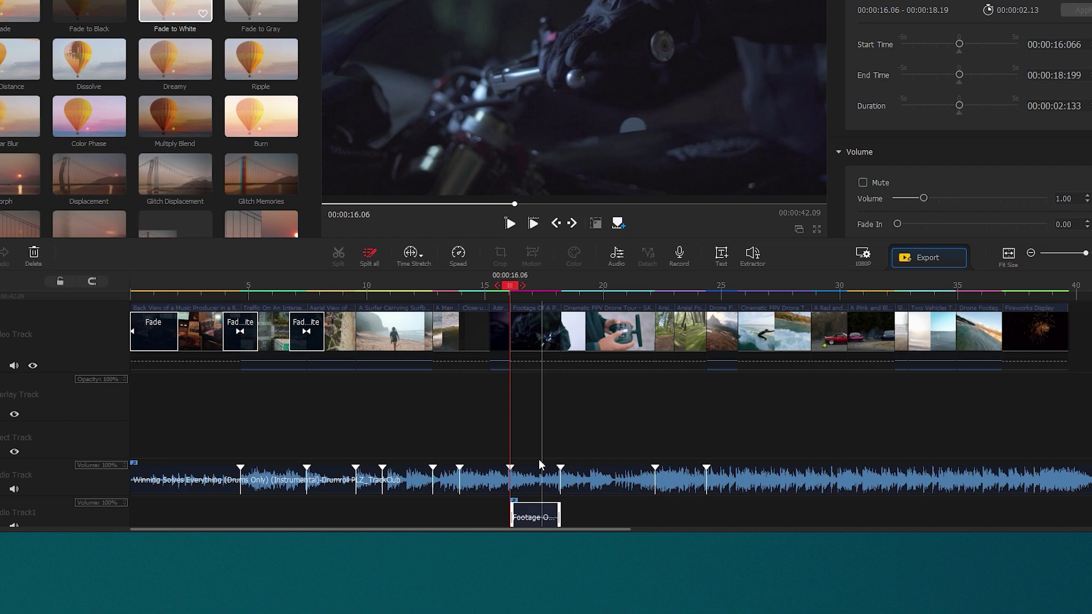
click(537, 519)
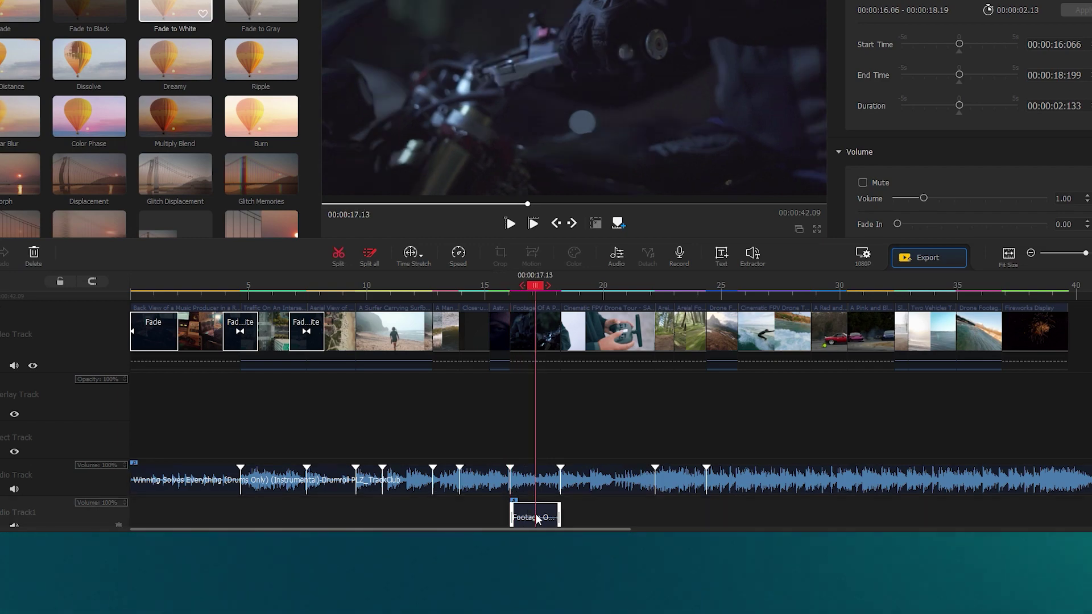
key(Delete)
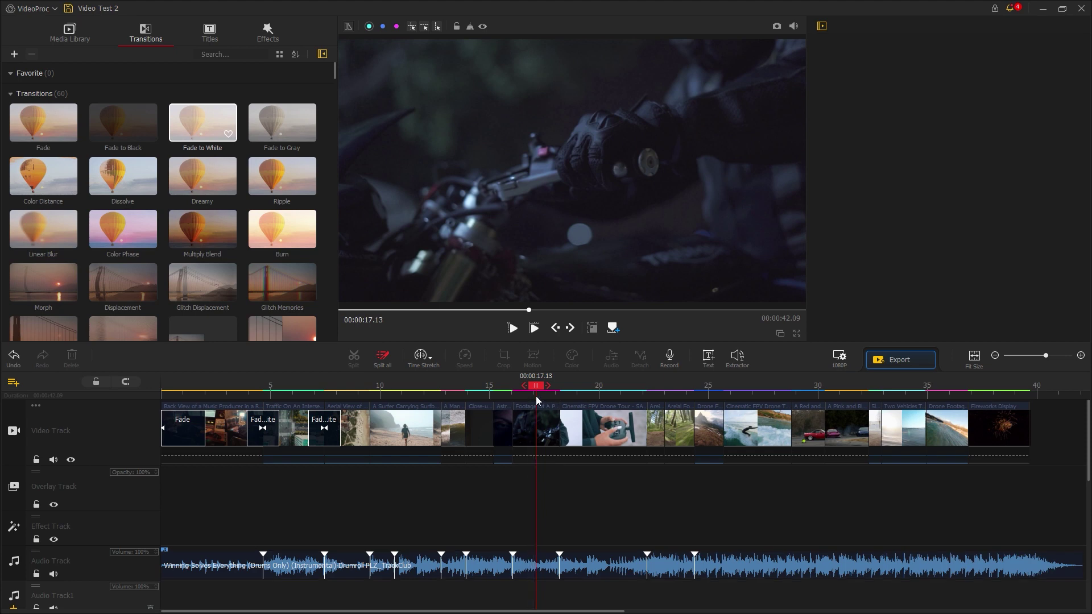
drag(538, 388, 994, 433)
Select the Fireworks Display clip and try its speed presets, leaving it at normal speed.
click(1003, 435)
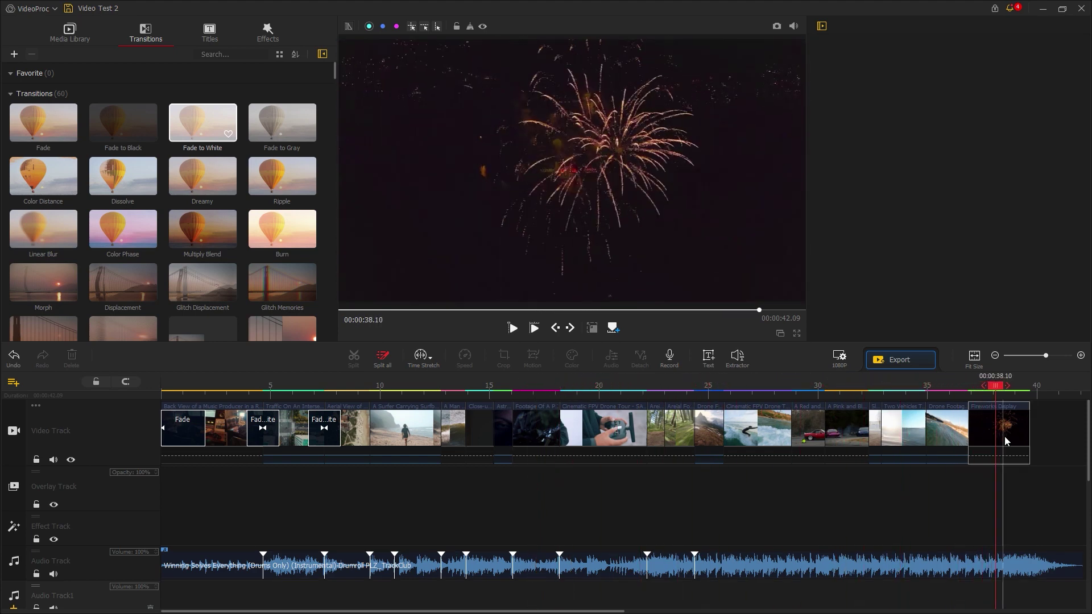
click(1010, 435)
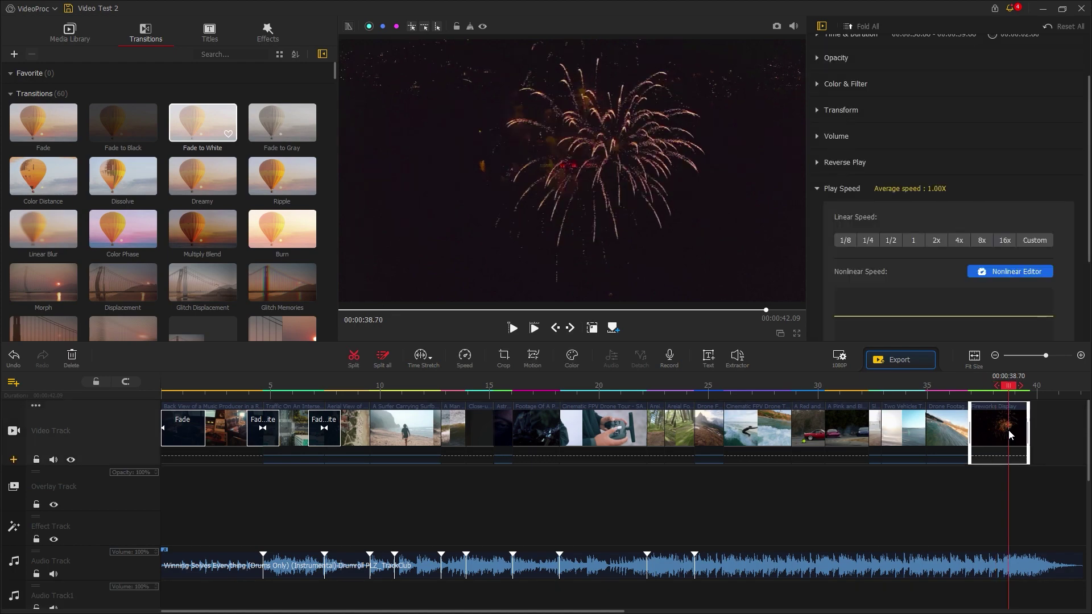
click(869, 27)
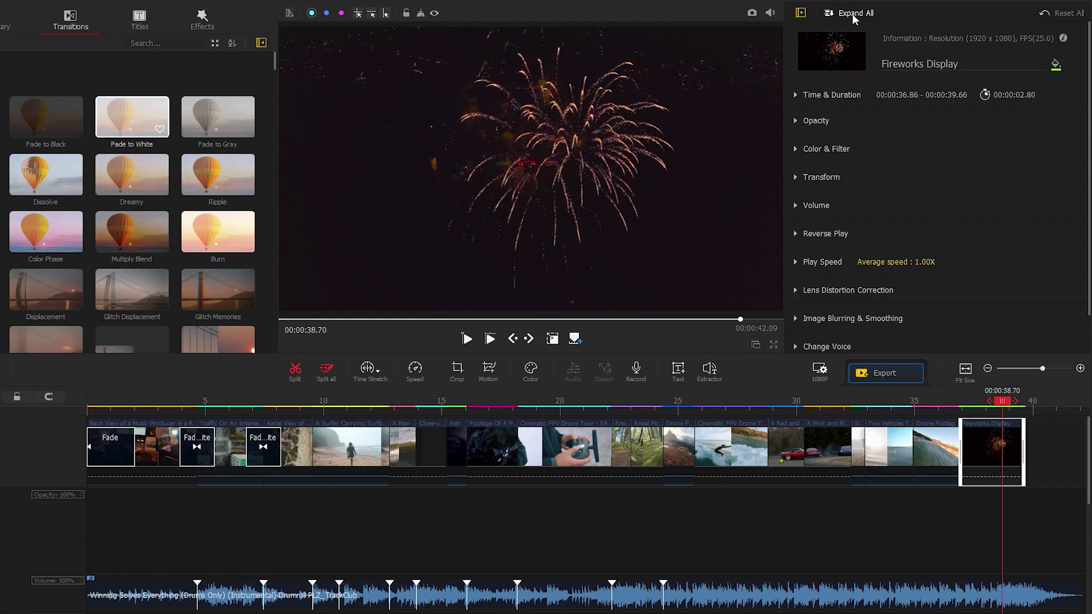
click(794, 262)
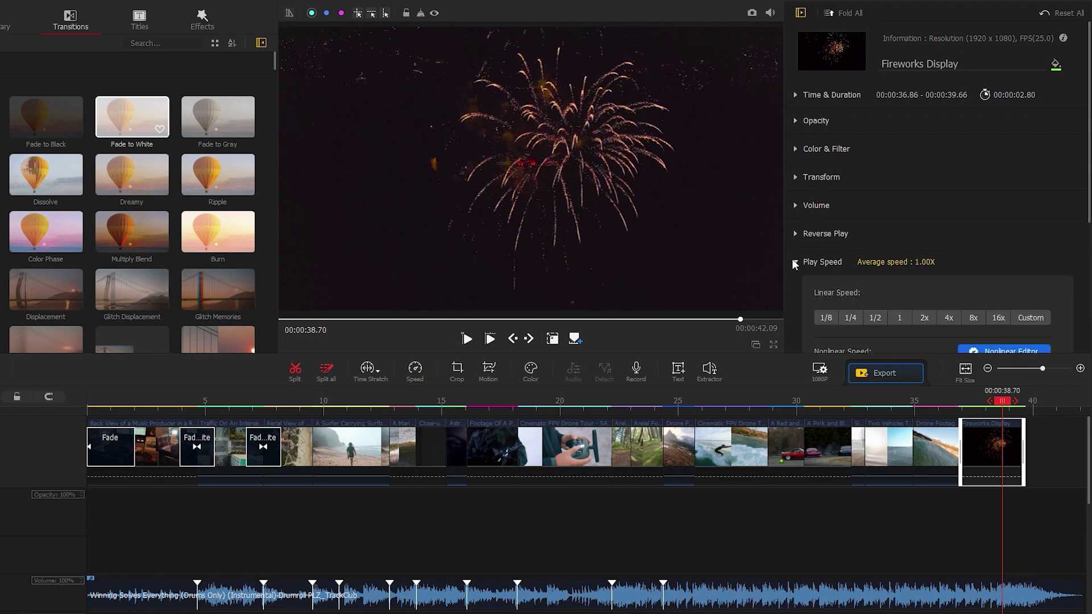
click(827, 317)
click(849, 317)
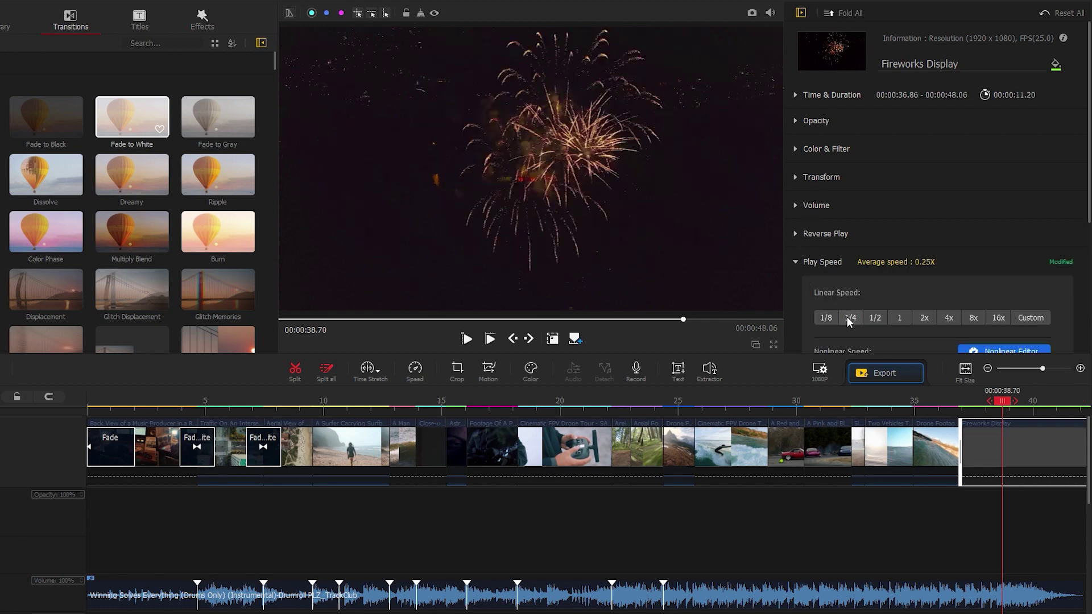
click(899, 318)
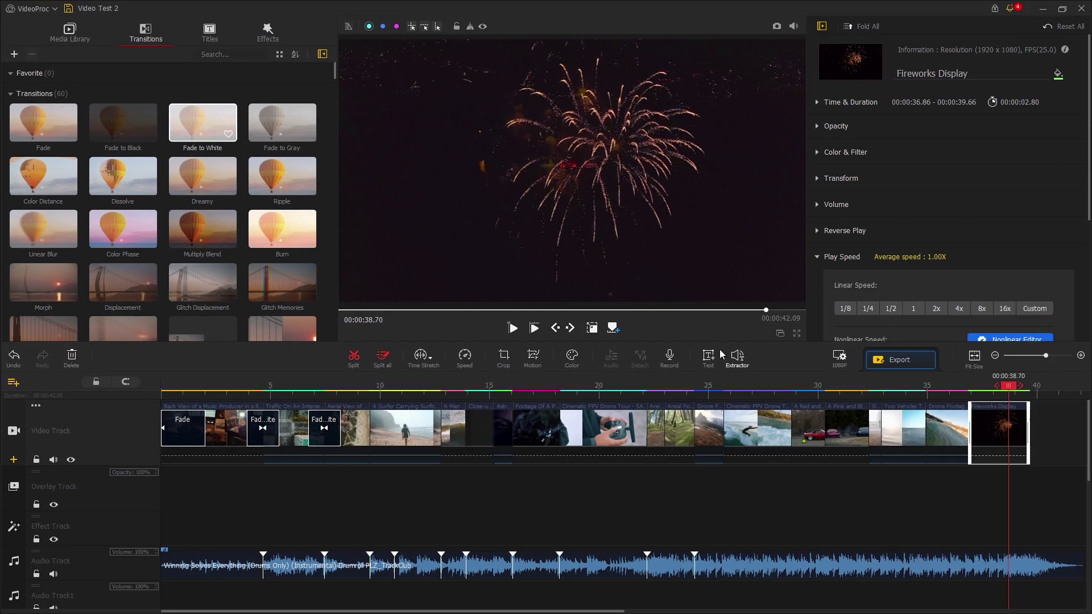
In Time Stretch mode, stretch the Fireworks clip to 3.50 s (0.80X) and preview the slowed ending.
click(432, 362)
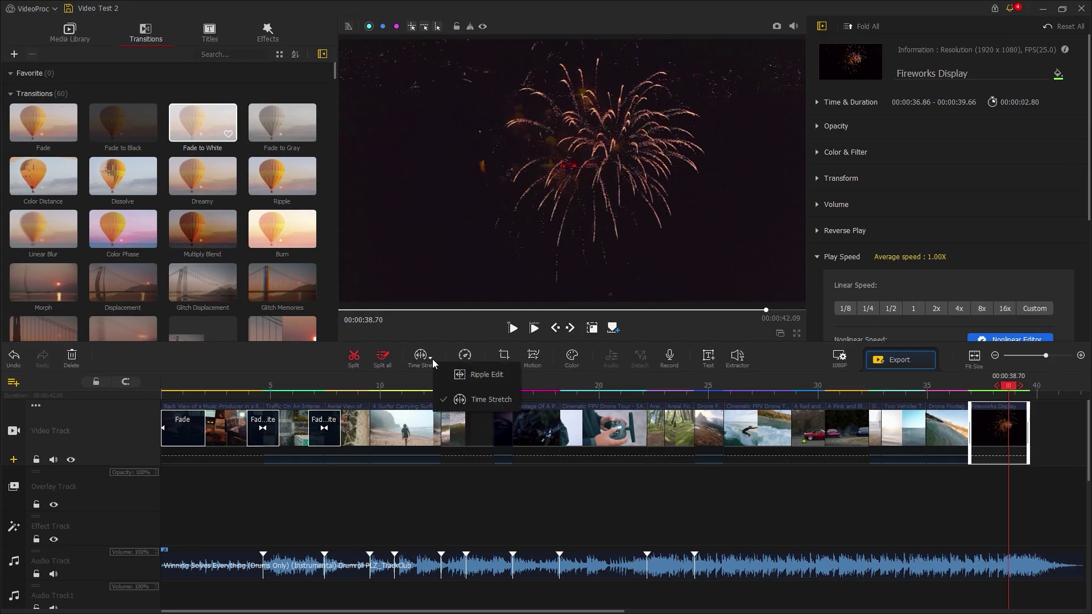
click(488, 400)
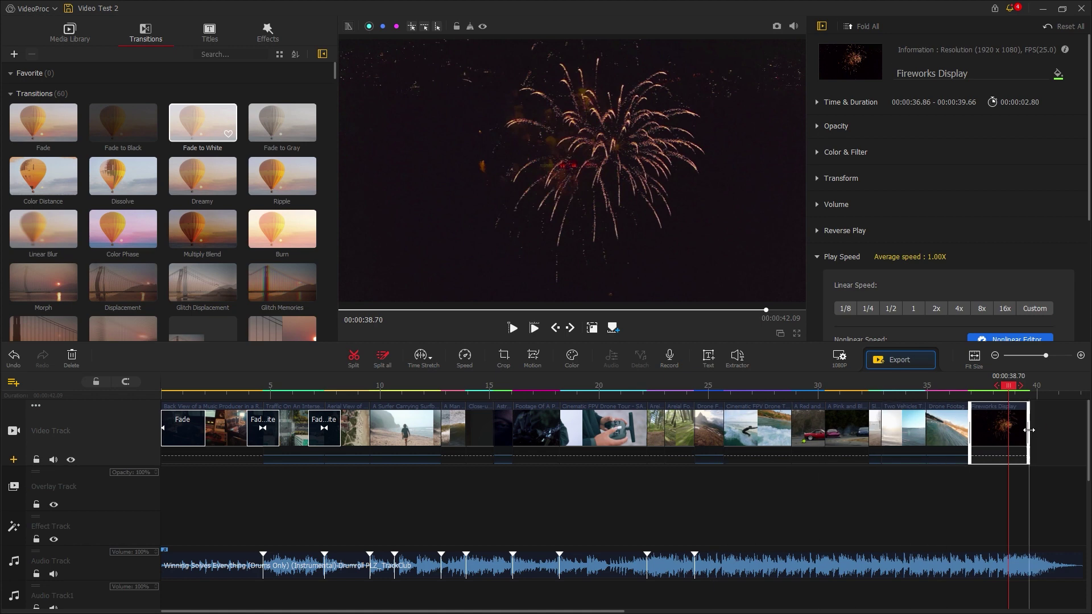
drag(1030, 430, 1044, 433)
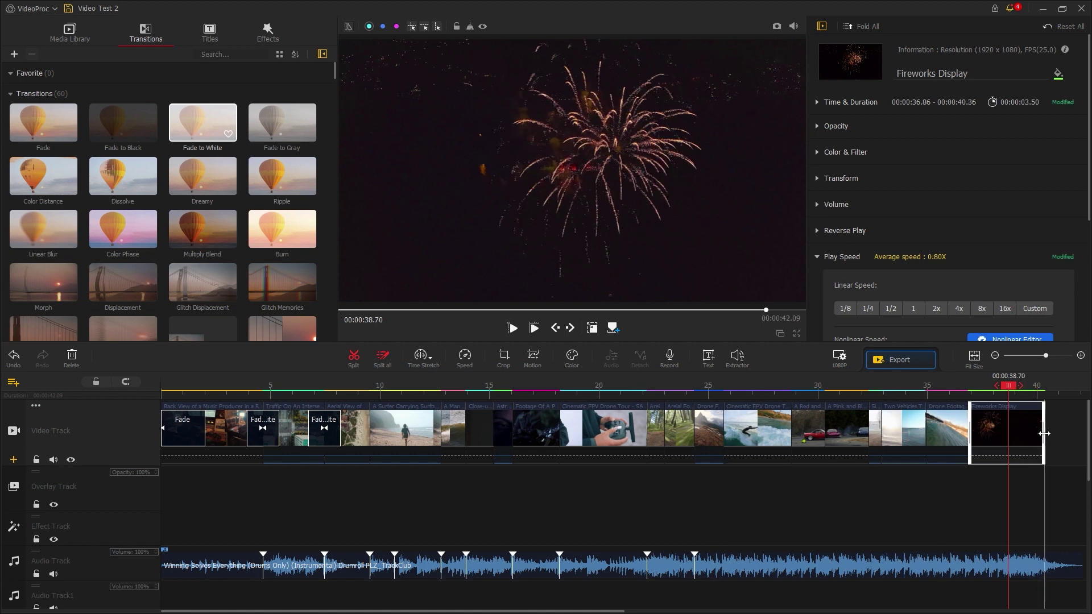
drag(1012, 388, 969, 390)
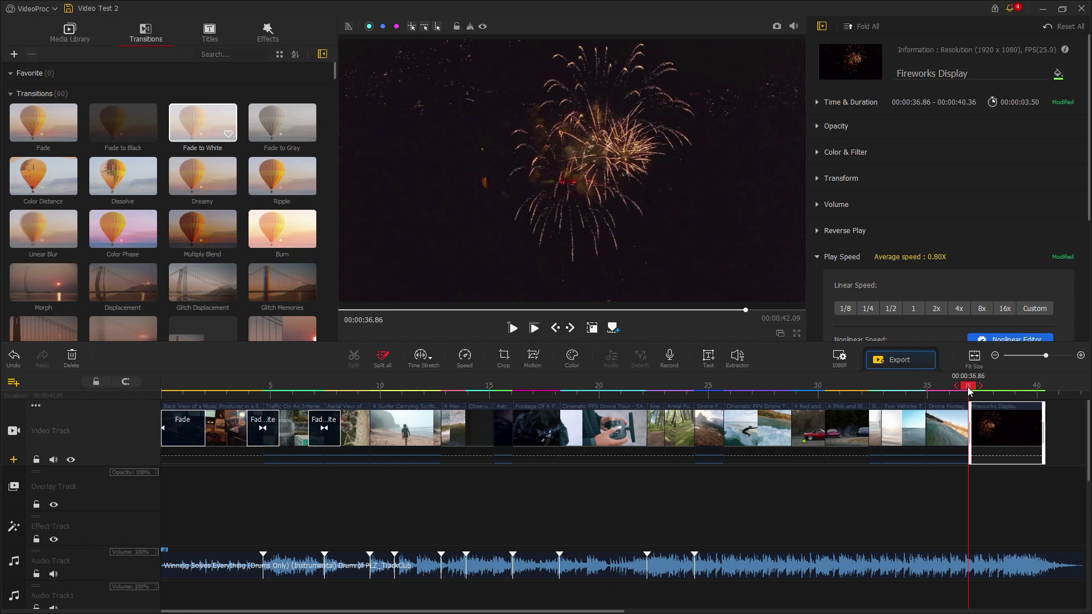
key(space)
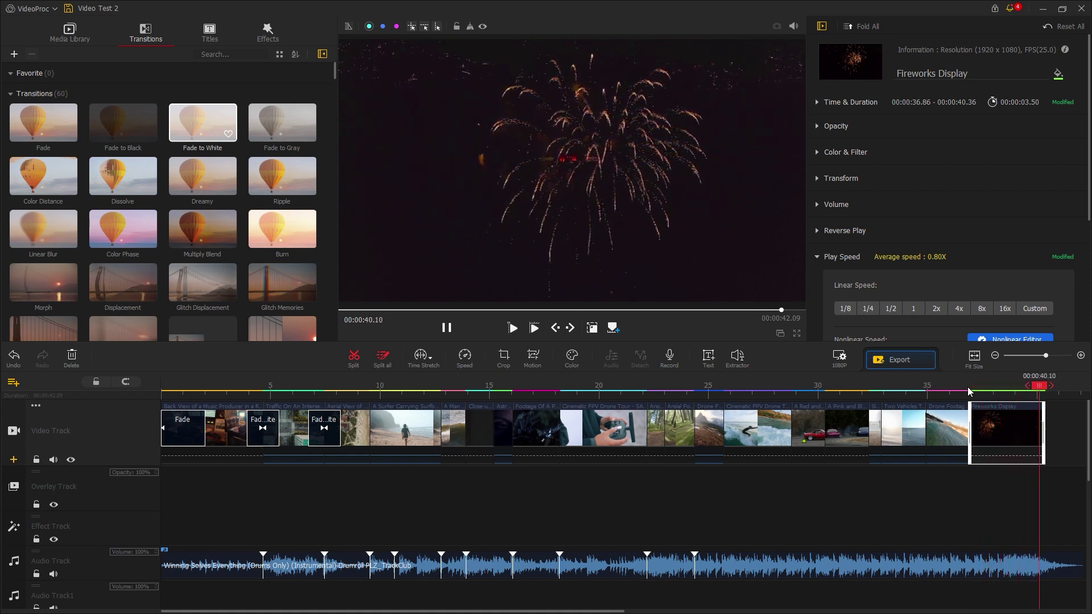
click(438, 362)
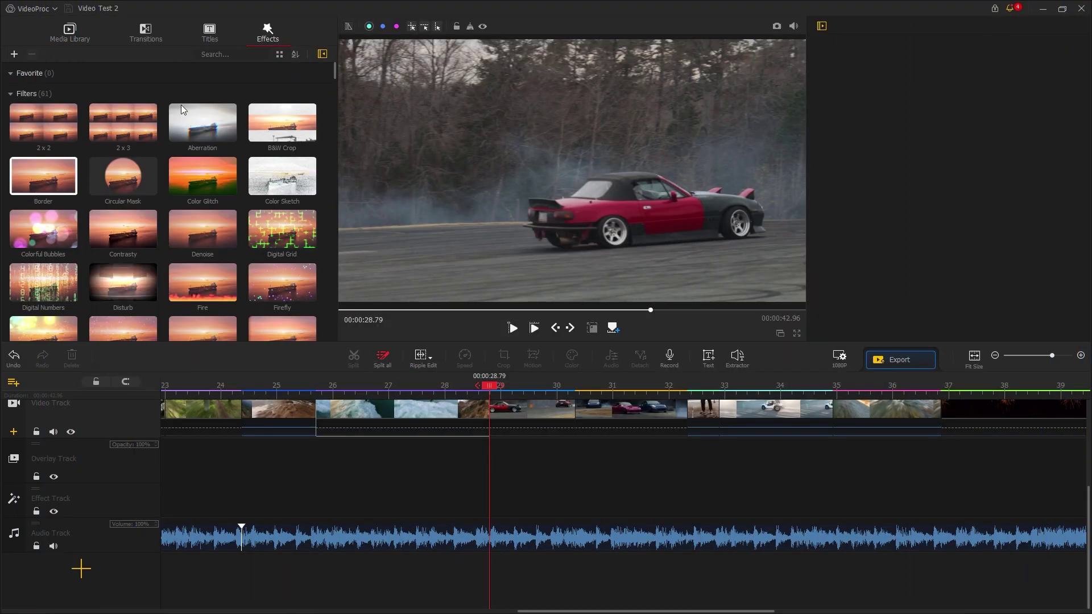
Preview the 2x3, Aberration and Disturb filters, then add Disturb to the effect track at 00:00:28.79.
click(128, 127)
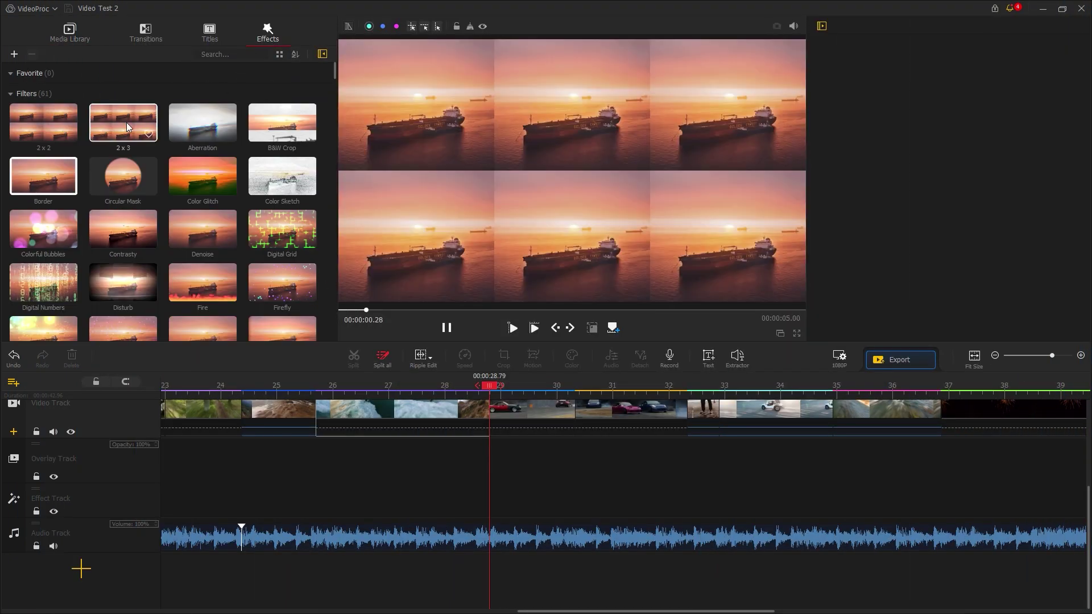
click(209, 128)
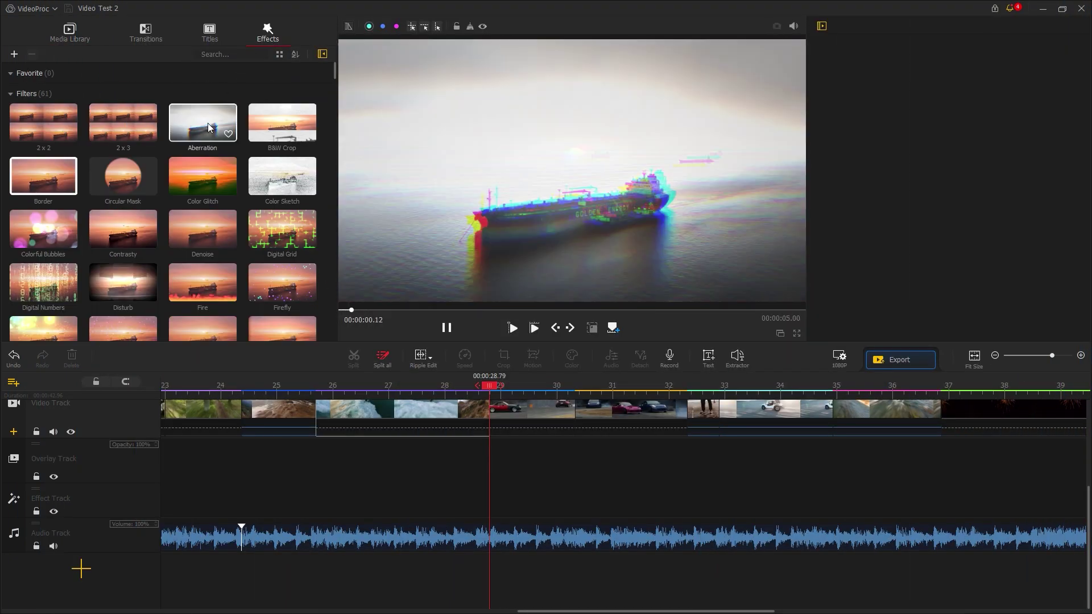
click(134, 282)
drag(135, 281, 500, 473)
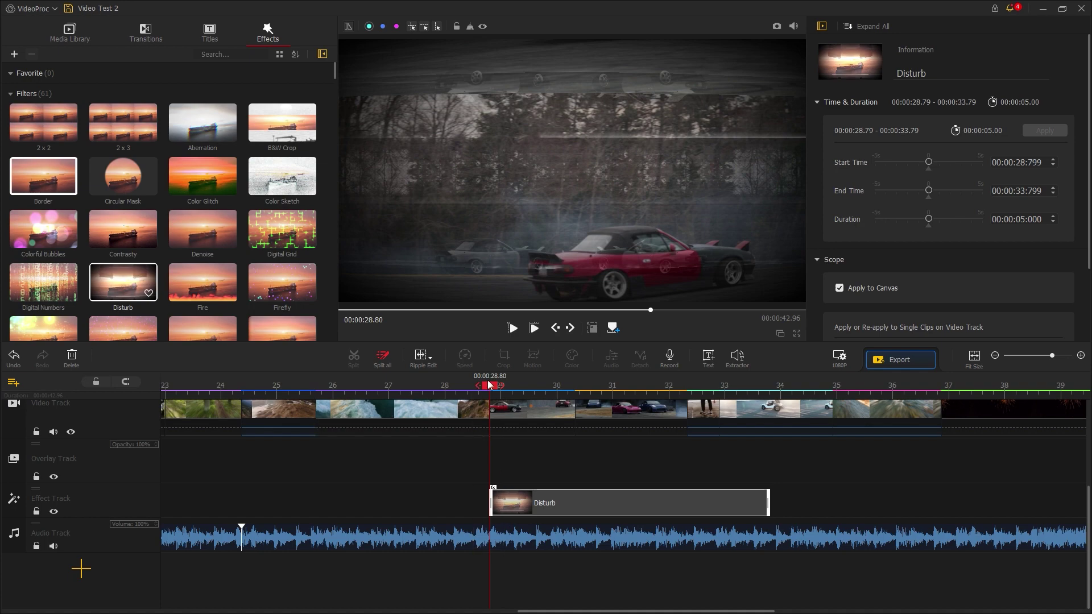
key(space)
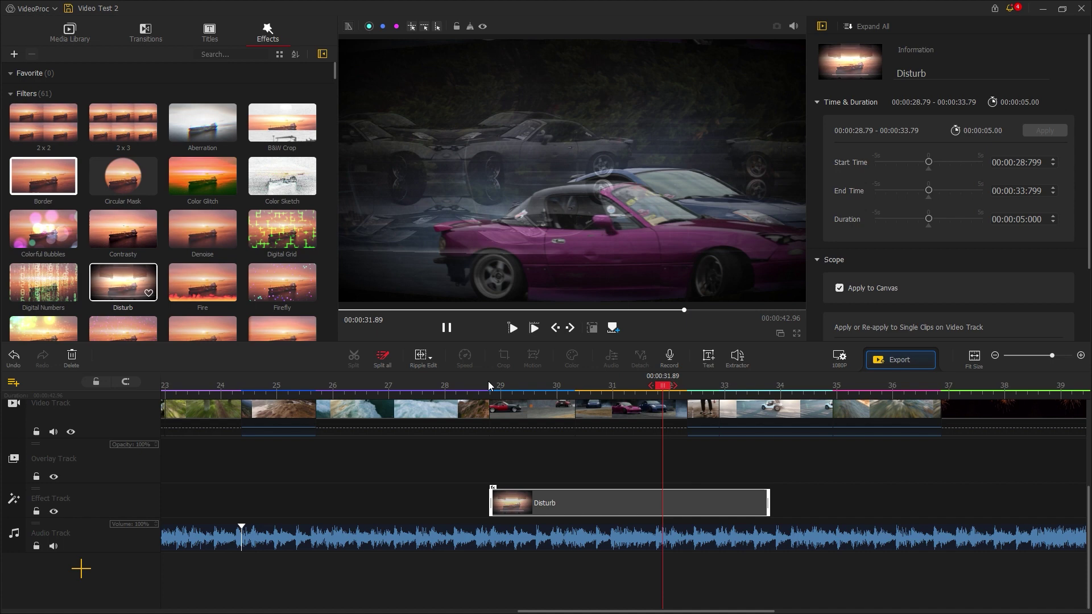
key(space)
Trim the Disturb filter to span 29.90–30.73 s and replay the glitch.
drag(491, 503, 551, 504)
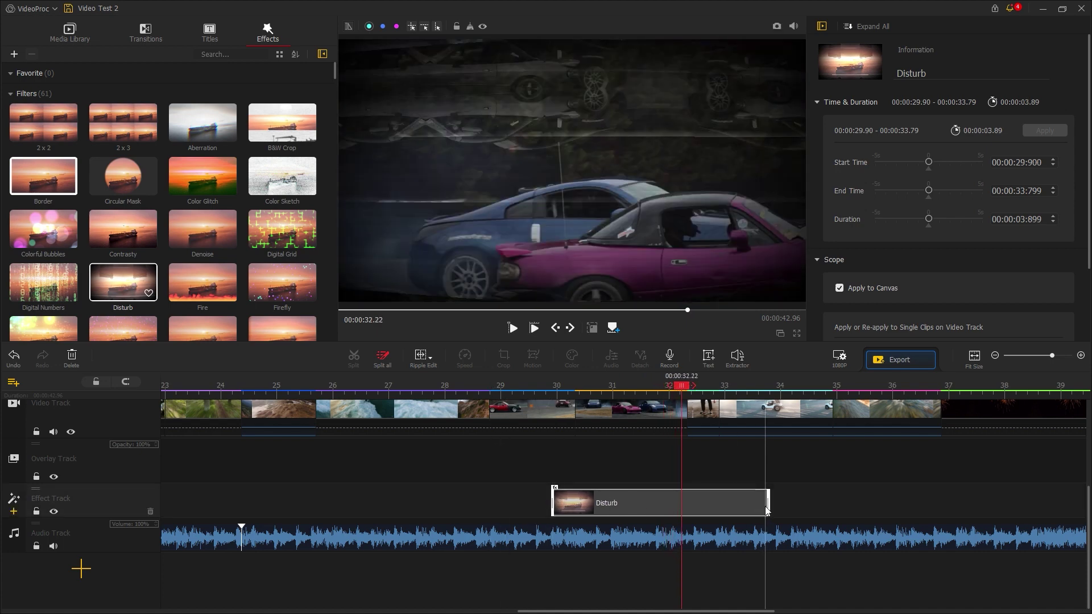
drag(767, 503, 598, 503)
click(492, 388)
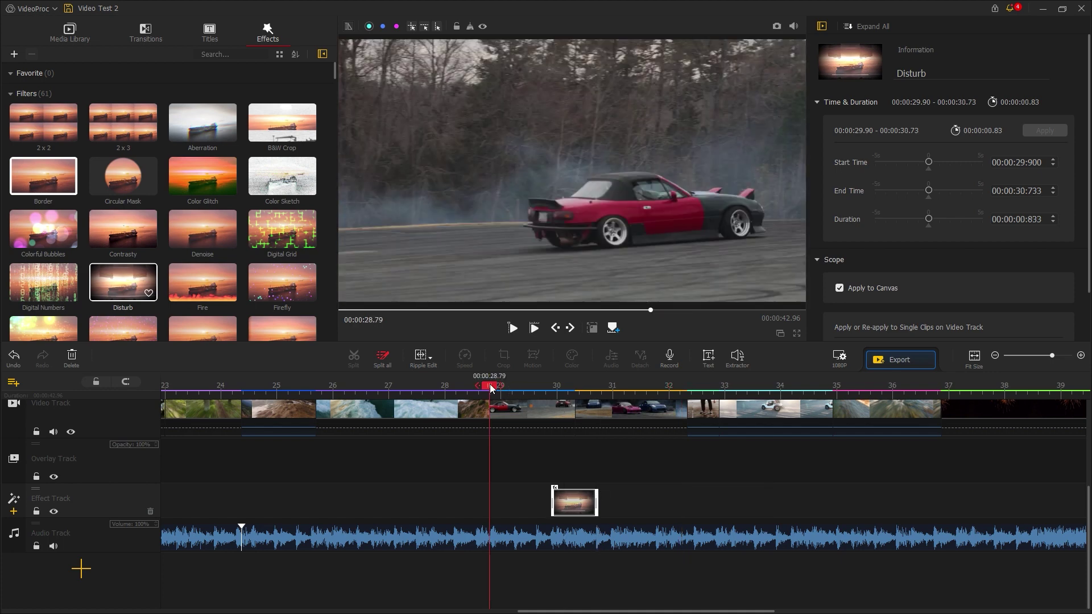
key(space)
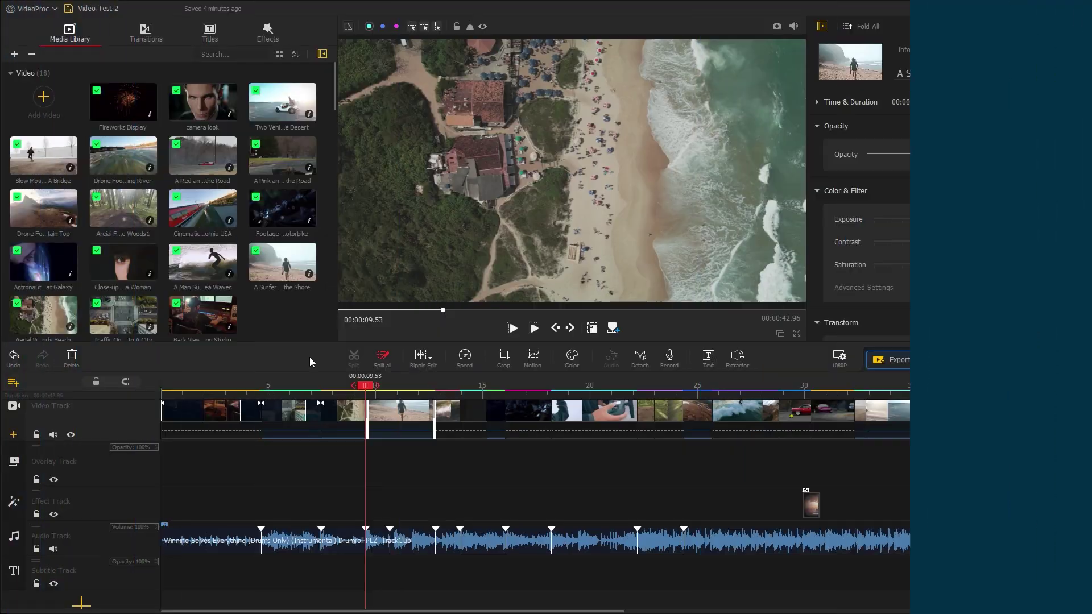
Preview the Credit 2 and Opener 6 titles, then add Title 5 onto a new title track.
drag(368, 390, 396, 390)
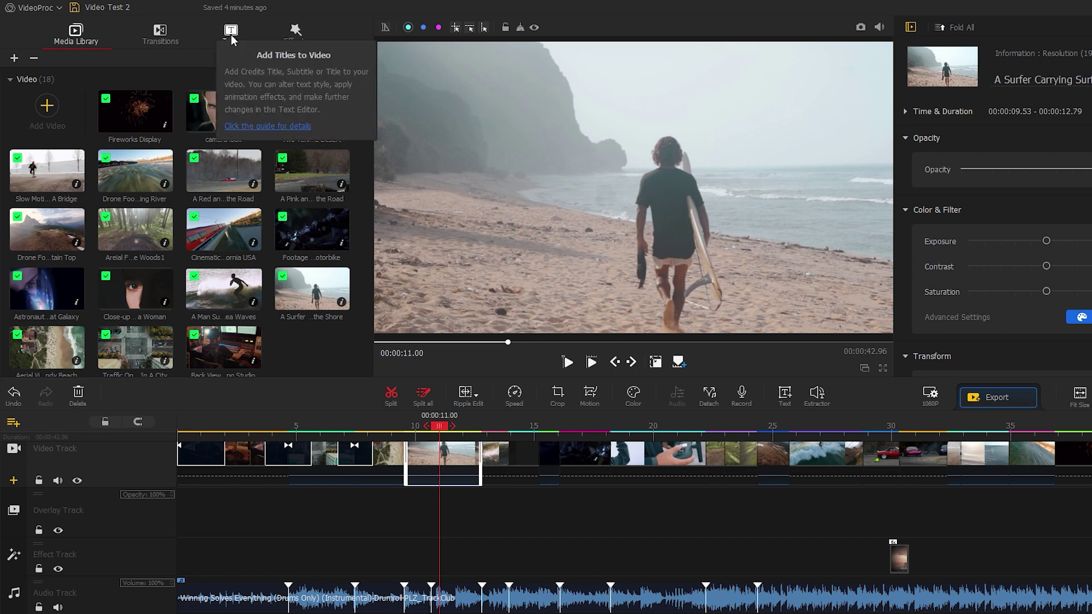
click(232, 39)
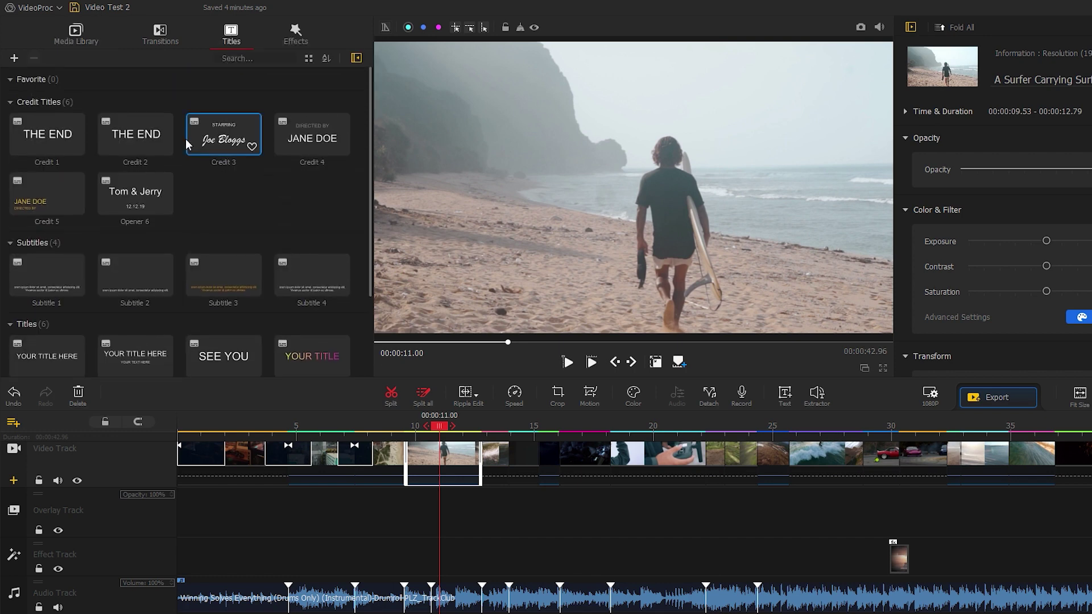
click(149, 132)
click(143, 195)
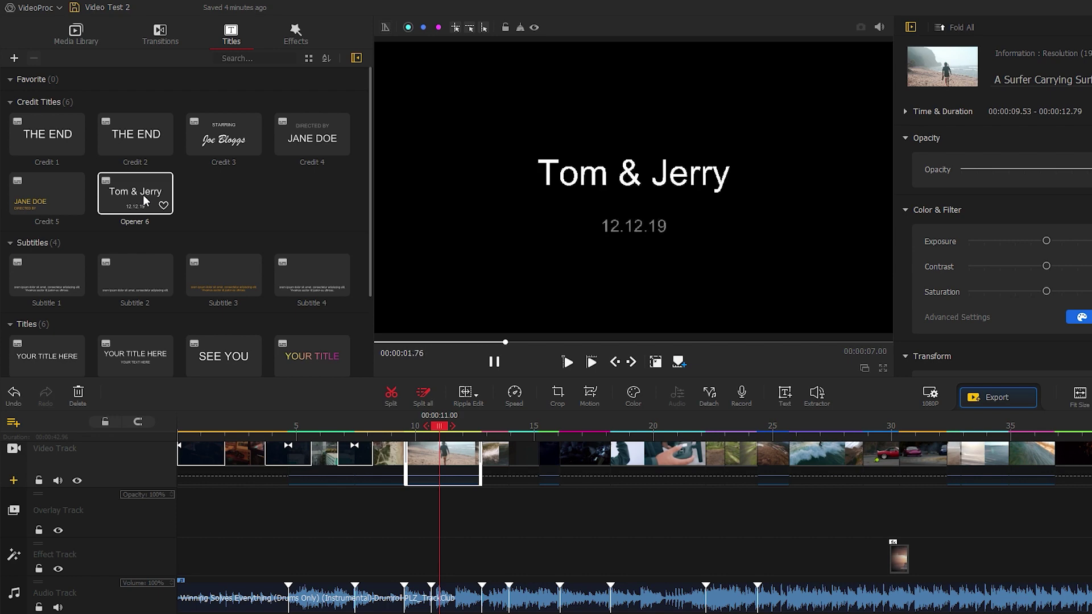
scroll(142, 194, down, 2)
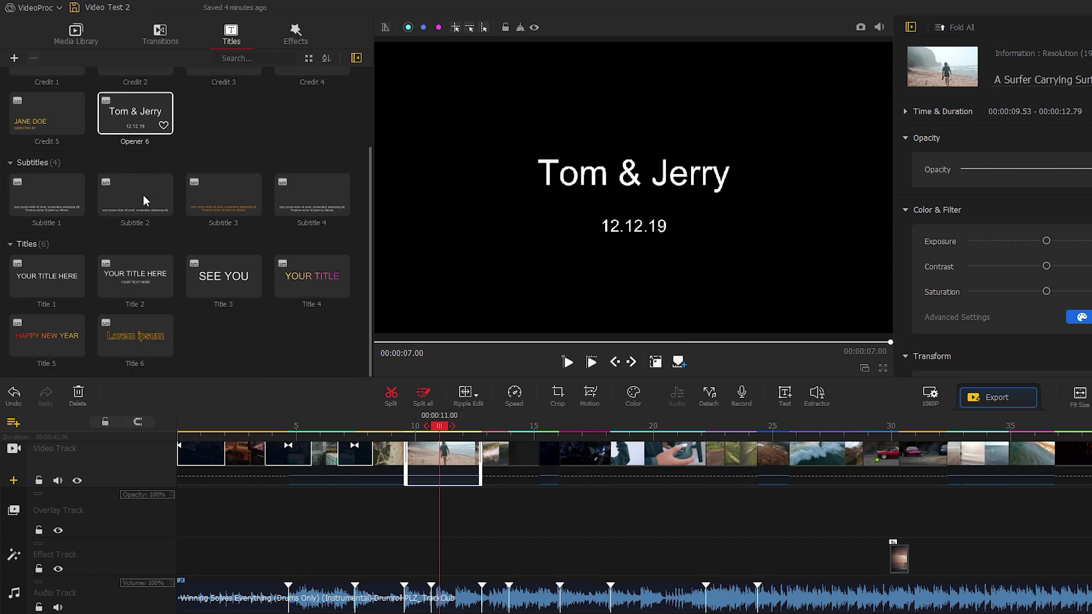
drag(63, 336, 412, 613)
Align the title to start at 00:00:09.53 over the surfer clip.
click(346, 363)
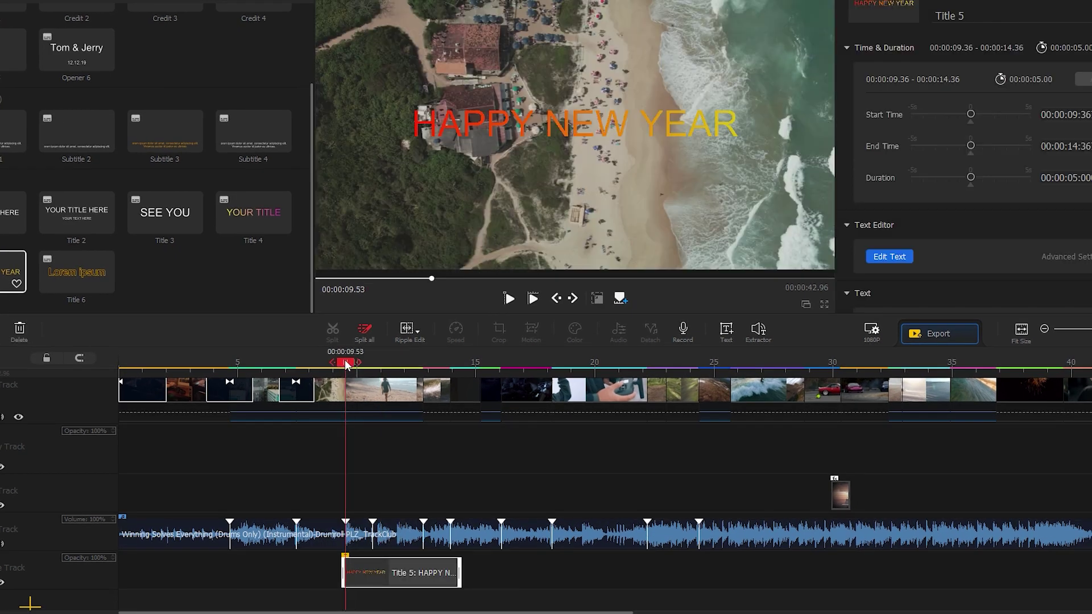
drag(457, 576, 423, 577)
drag(351, 364, 394, 371)
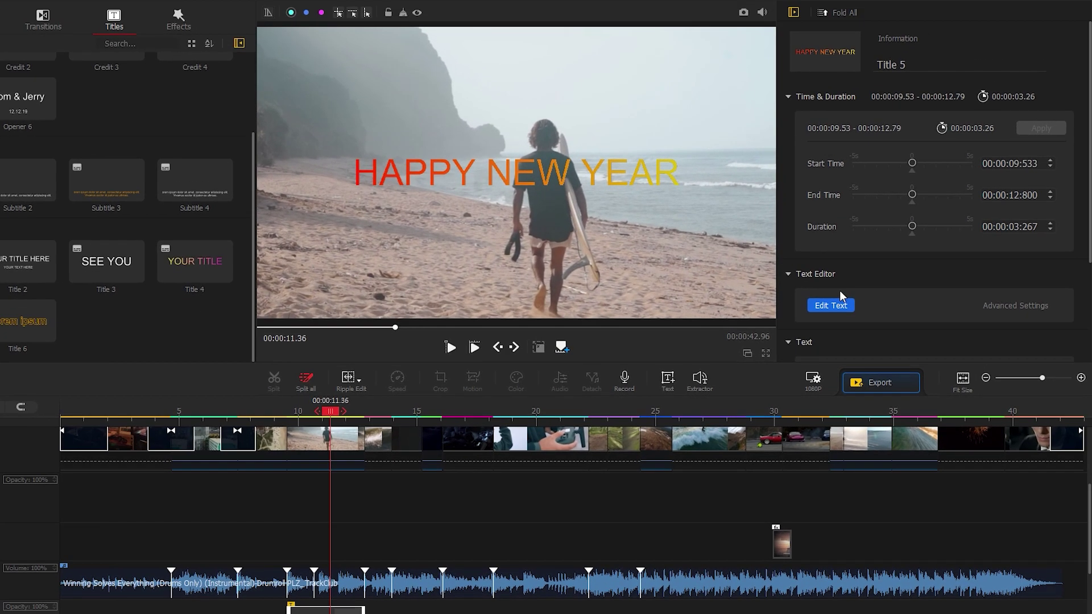
scroll(898, 241, down, 3)
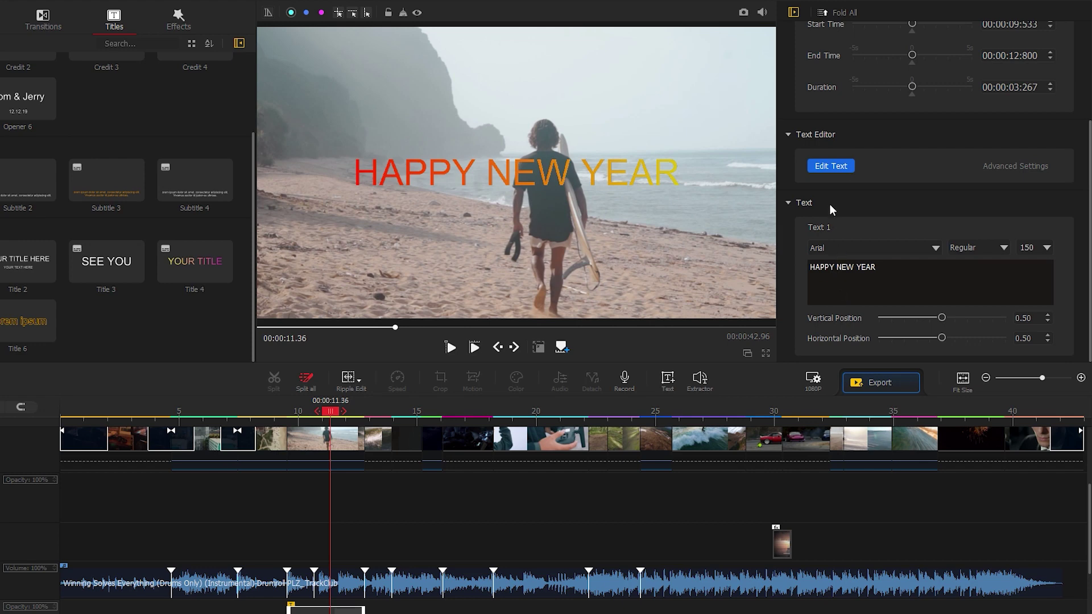
Change the title text to 'Let's go....' and set its font to Forte.
click(843, 168)
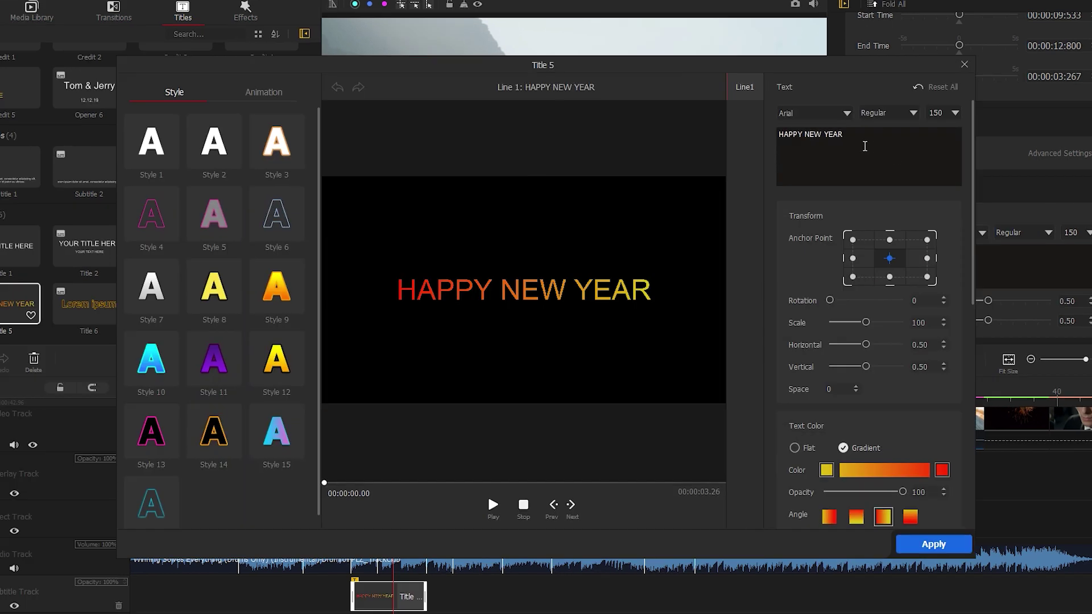
key(BackSpace)
key(BackSpace)
key(BackSpace)
key(BackSpace)
key(BackSpace)
key(BackSpace)
key(BackSpace)
key(BackSpace)
key(BackSpace)
key(BackSpace)
key(BackSpace)
key(BackSpace)
key(BackSpace)
key(BackSpace)
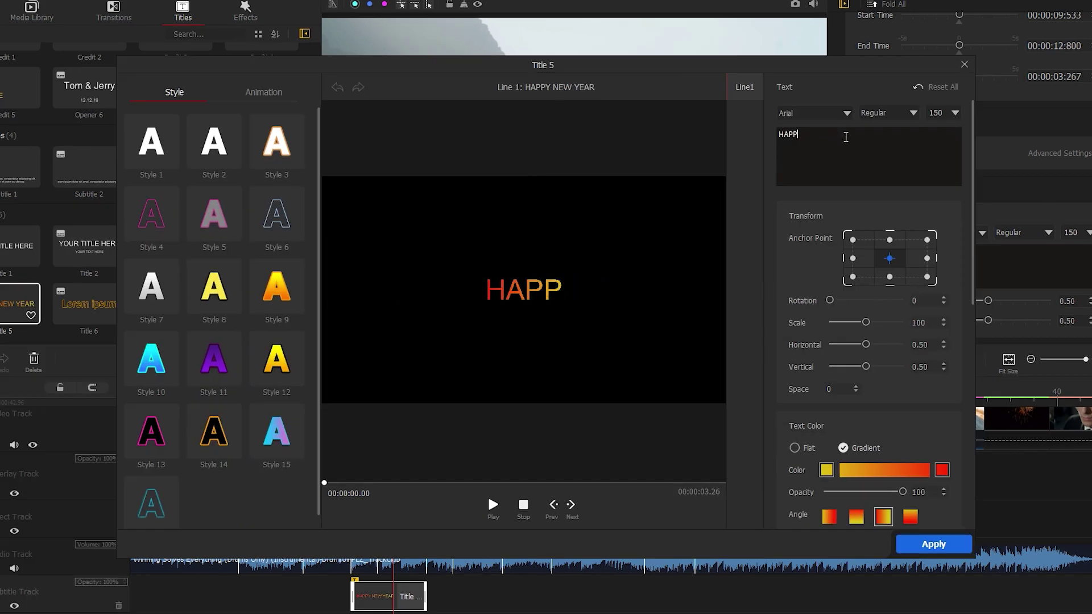
text(Let's go....)
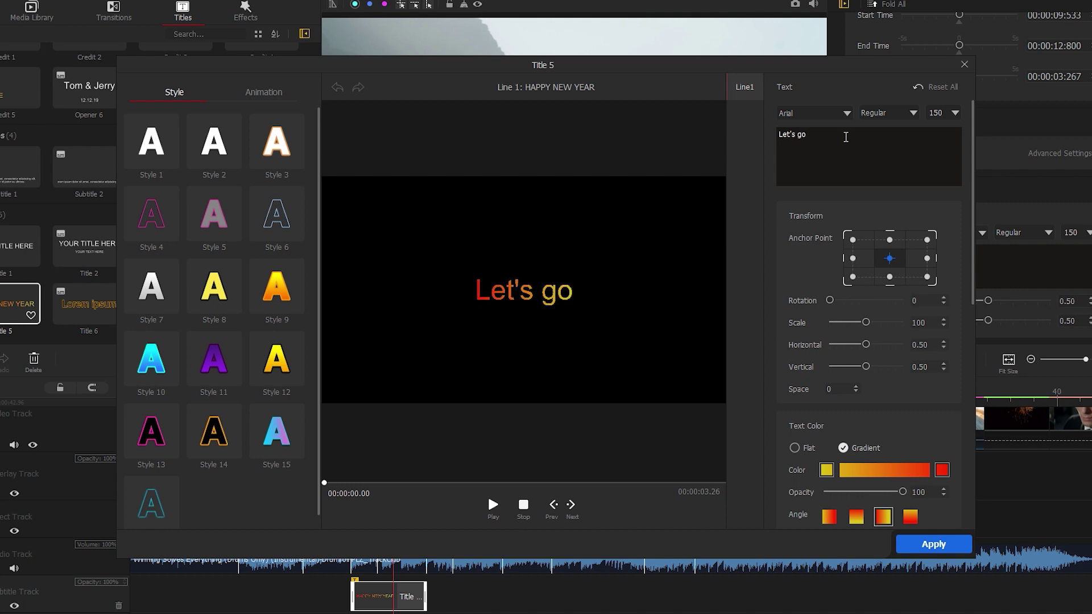
click(848, 114)
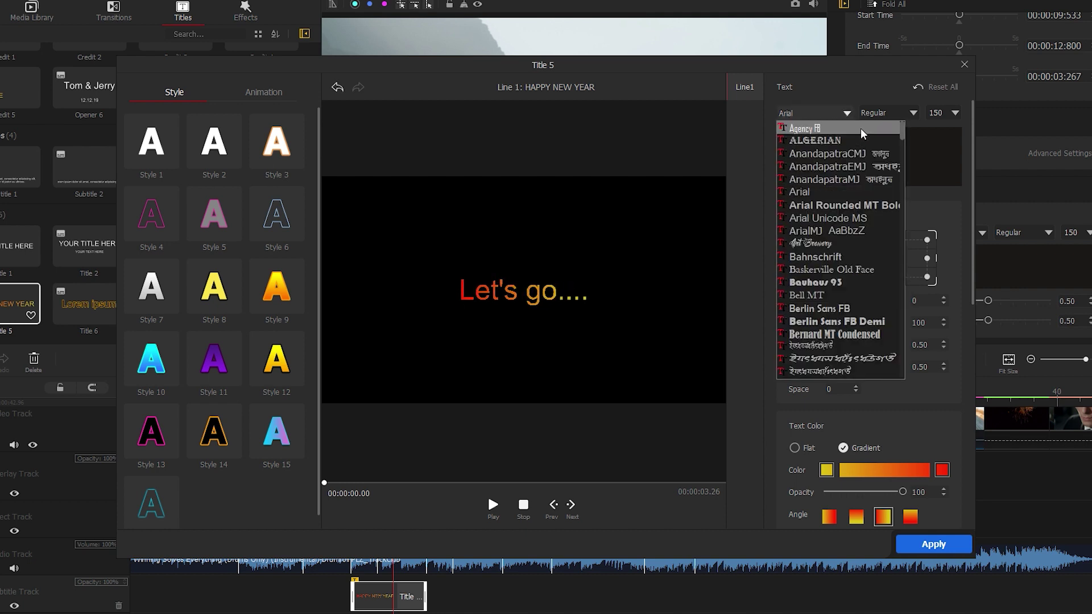
drag(902, 135, 905, 194)
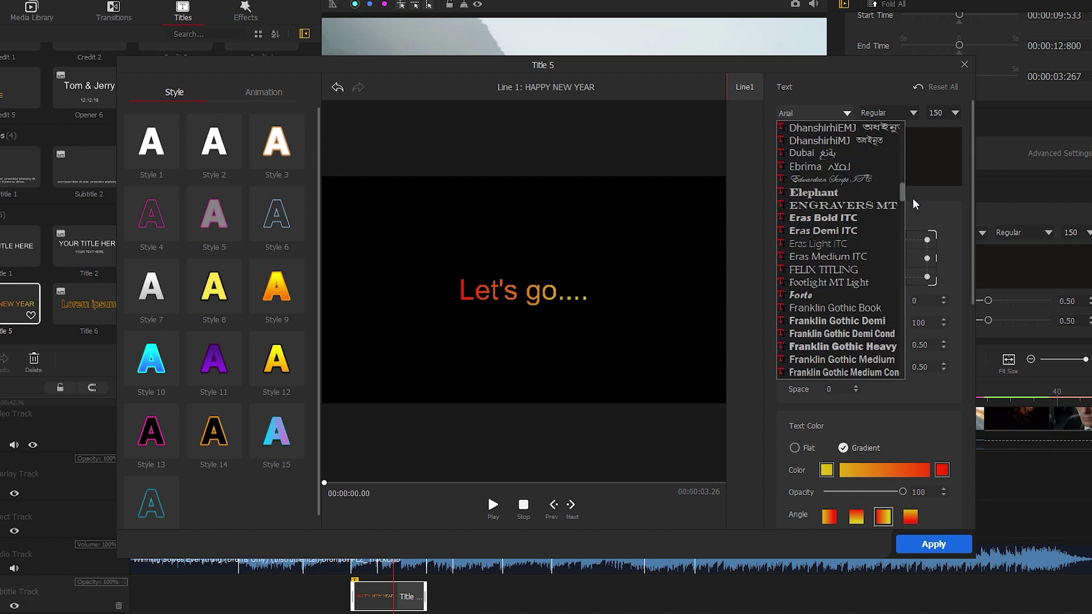
click(823, 297)
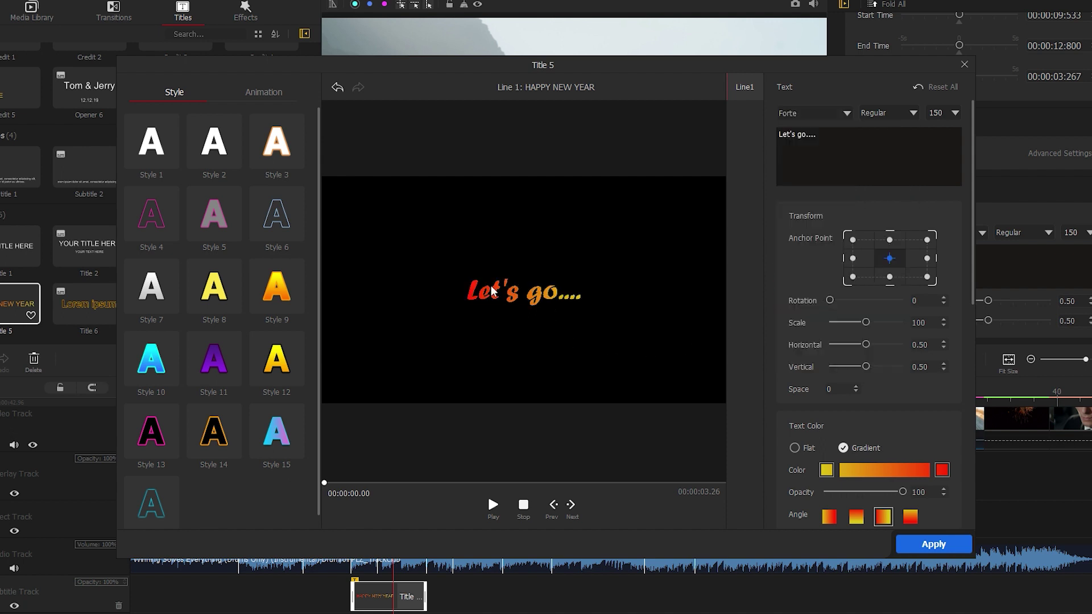
Give the text an orange-to-yellow gradient and enlarge it slightly.
click(794, 448)
click(842, 448)
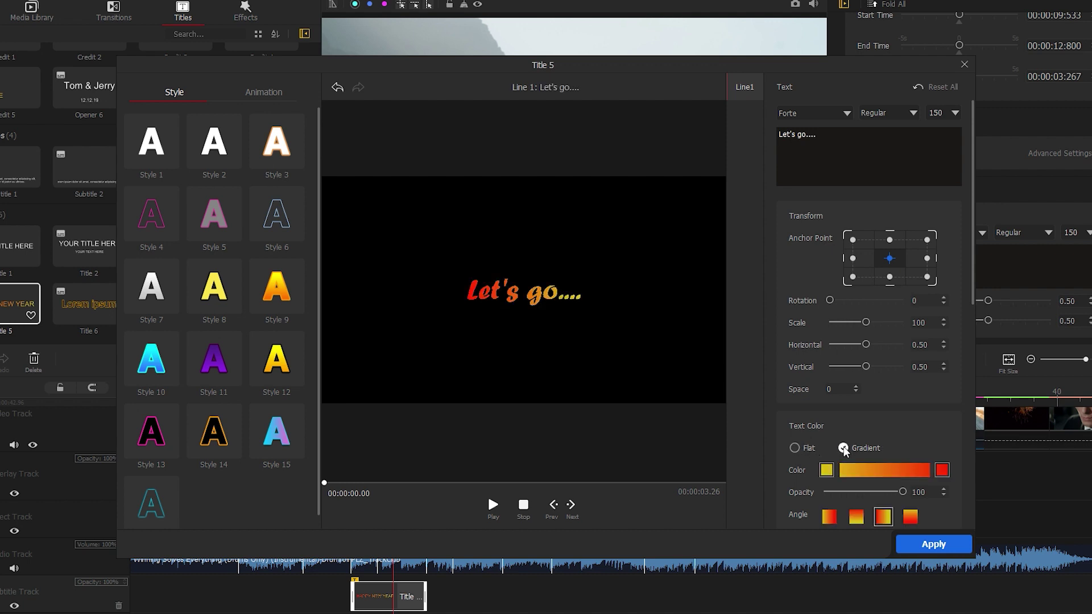
click(289, 294)
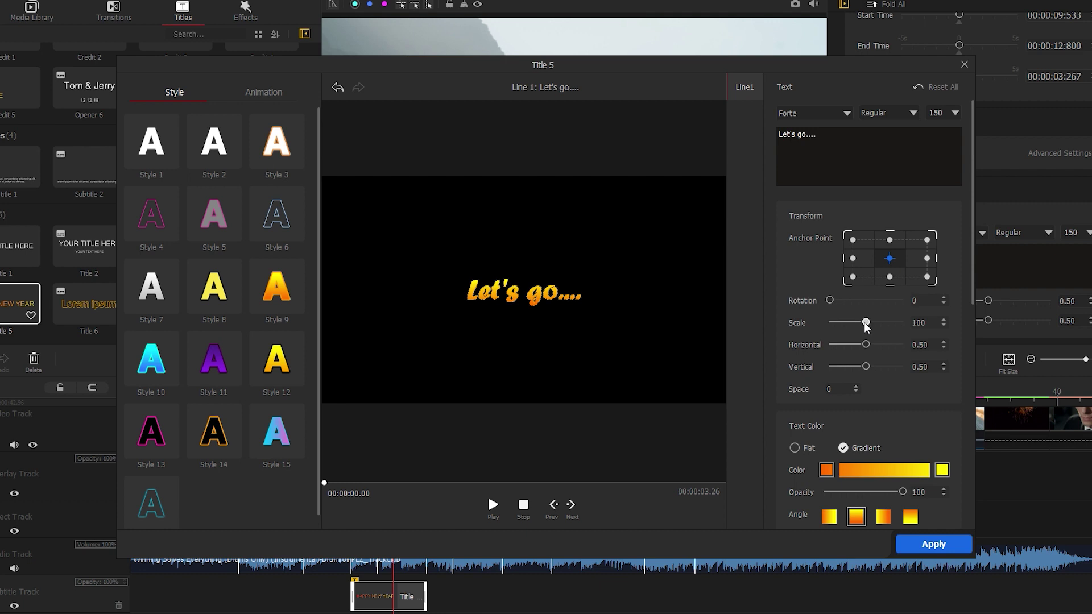
drag(865, 322, 864, 344)
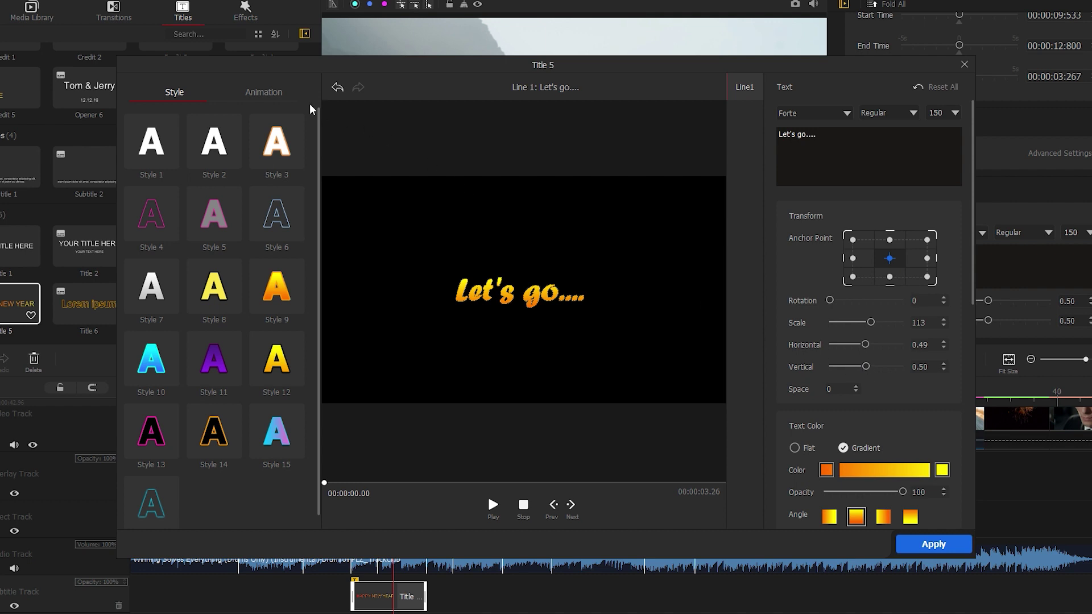
Set a Left Roll entrance animation, apply the title changes, and replay the title section.
click(263, 92)
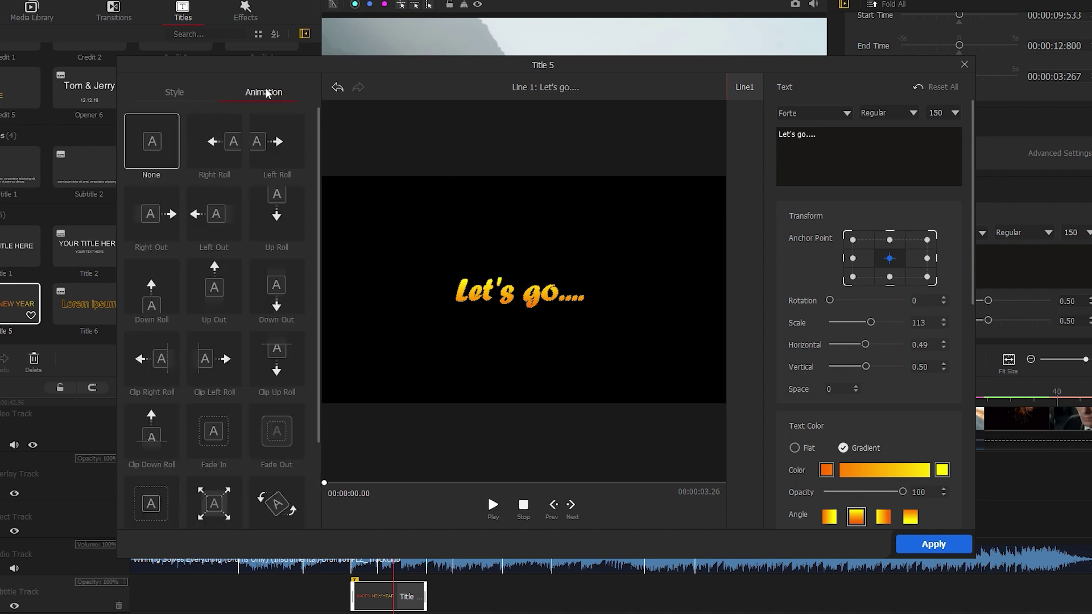
click(221, 145)
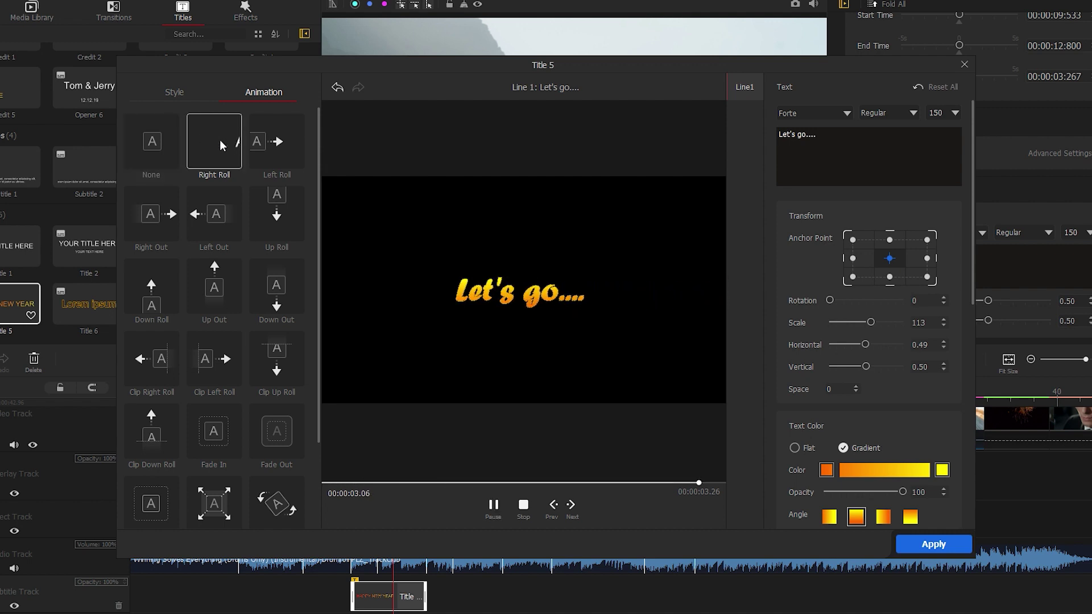
click(274, 142)
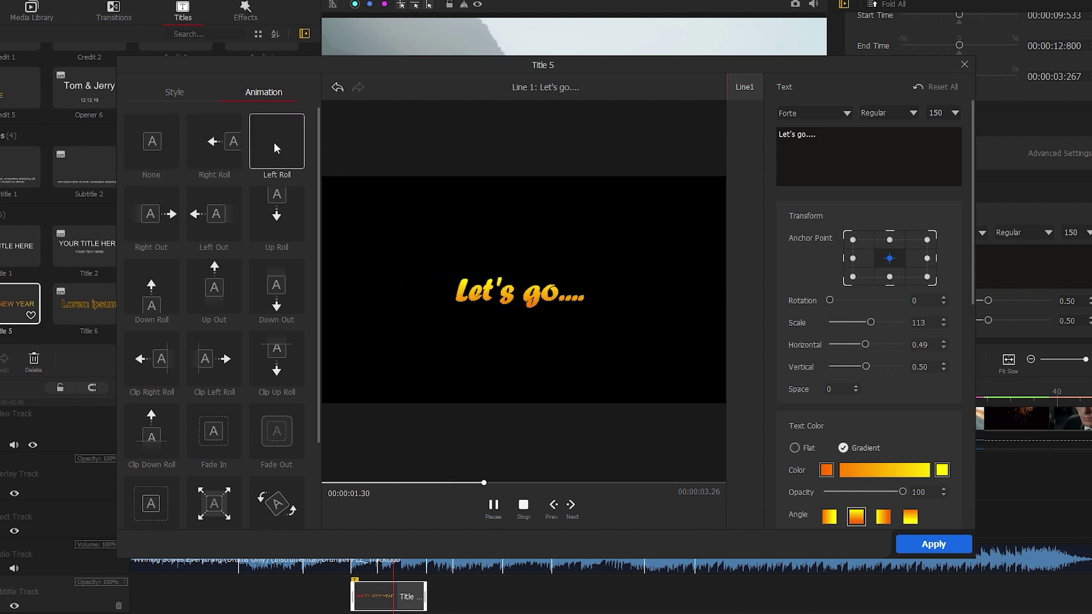
click(919, 544)
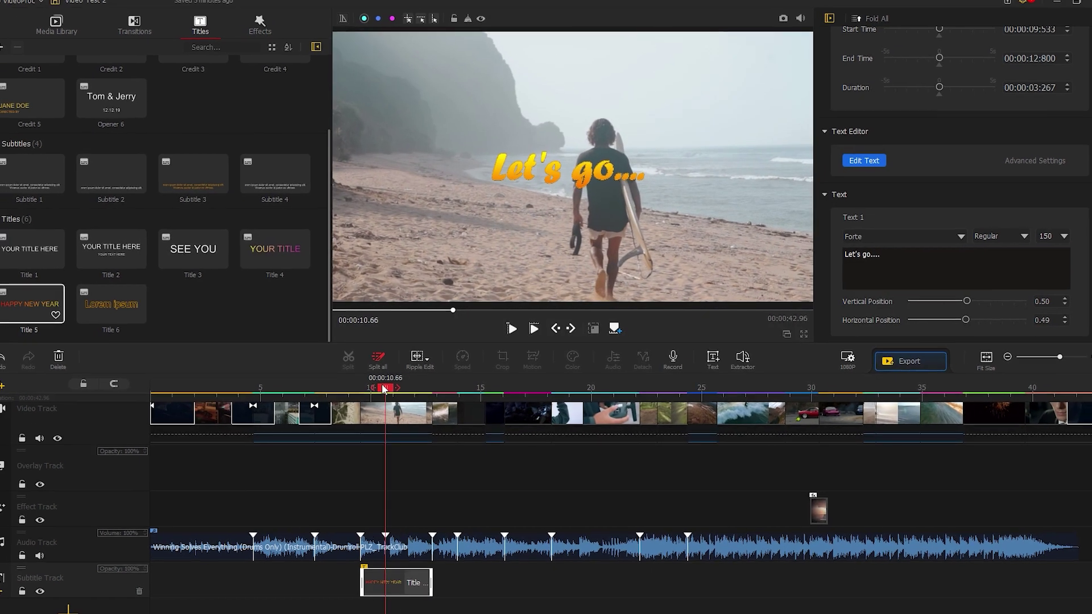
click(353, 389)
key(space)
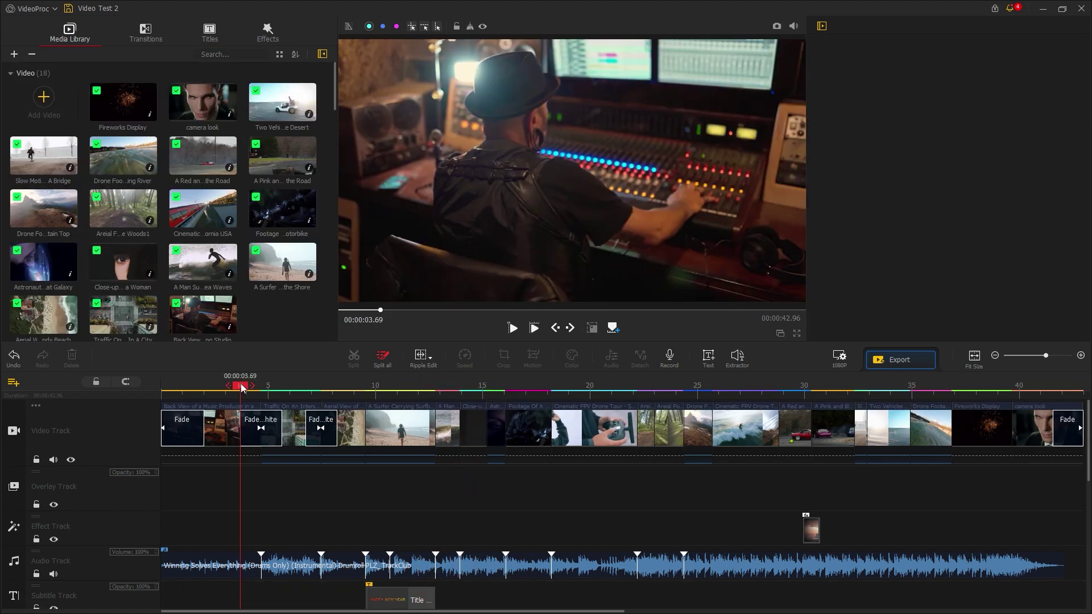
Set the playhead to 3.69 seconds and locate the Swoosh_11 sound.
drag(238, 398, 363, 423)
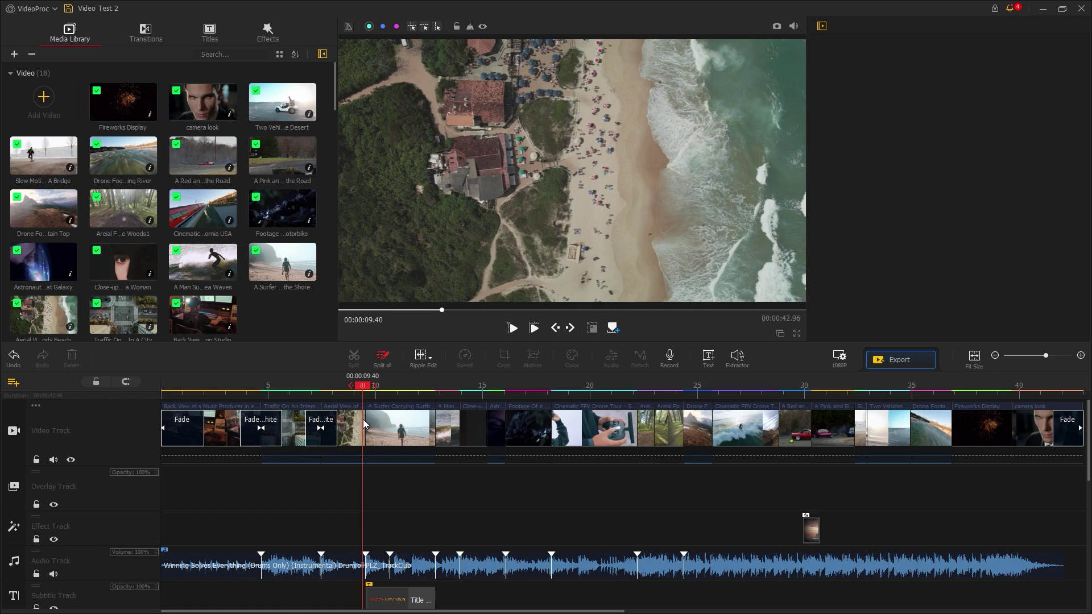
drag(364, 424, 243, 421)
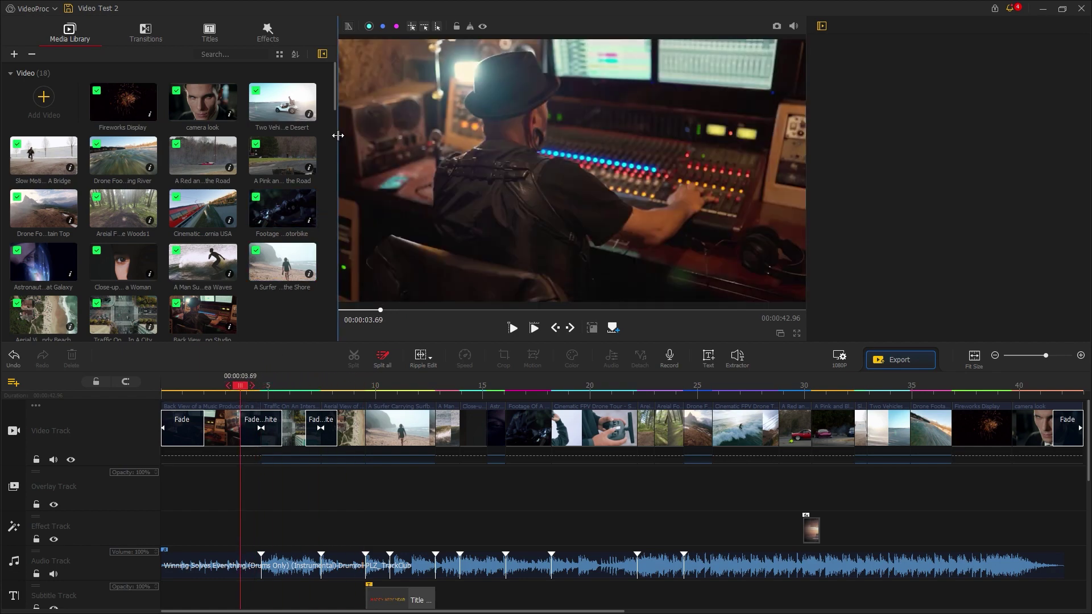
drag(335, 102, 321, 291)
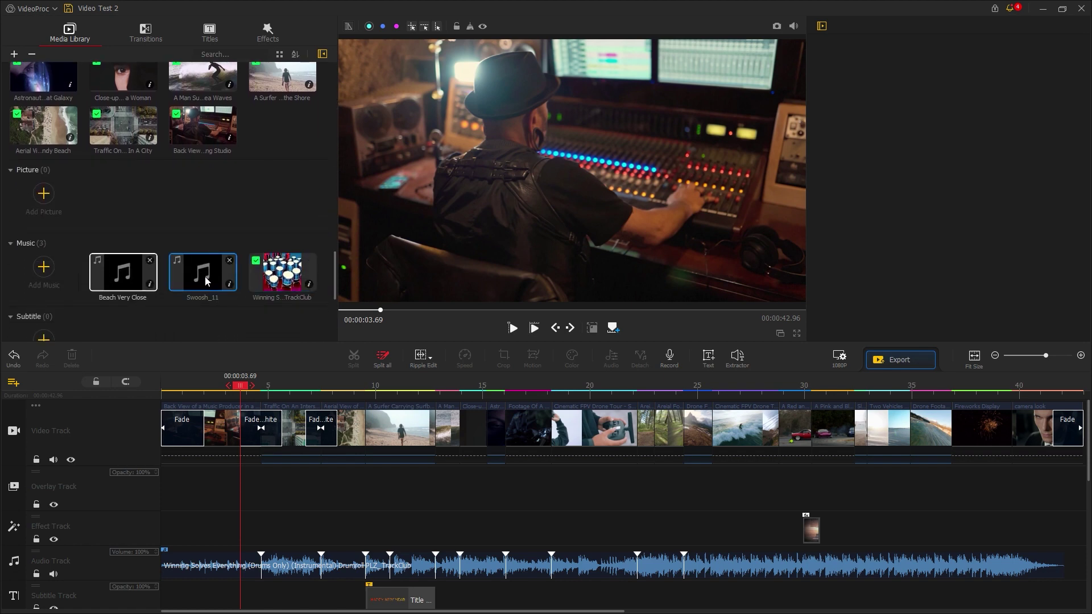
mouse_move(206, 280)
mouse_down()
mouse_move(281, 569)
mouse_move(247, 585)
mouse_move(248, 392)
mouse_move(200, 285)
mouse_up()
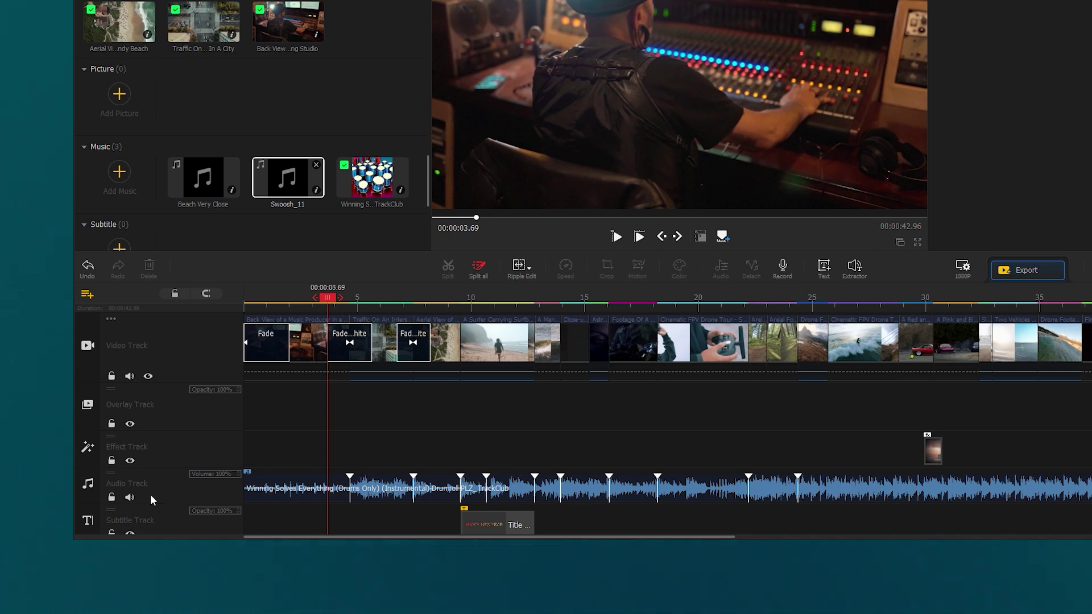
Add Audio Track1 and place Swoosh_11 on it at 3.69 s, then listen to it.
mouse_move(150, 493)
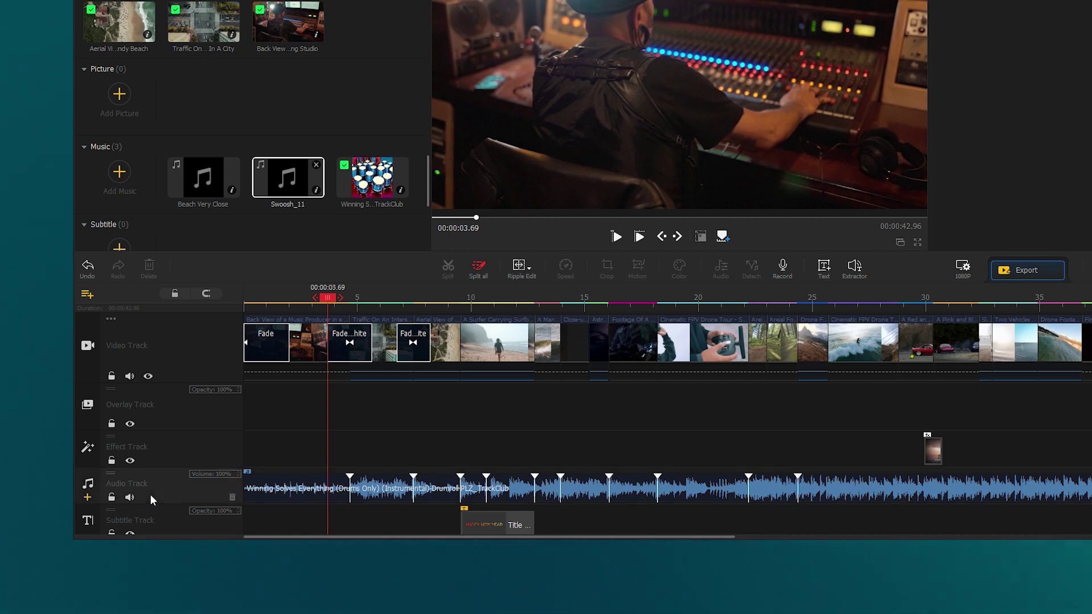
click(86, 496)
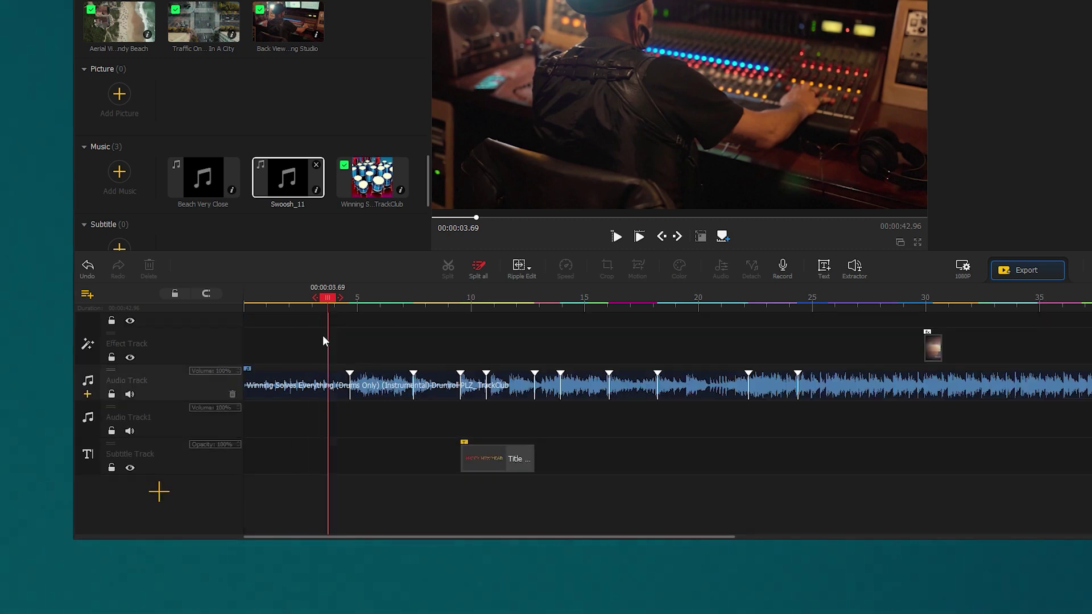
drag(282, 177, 343, 407)
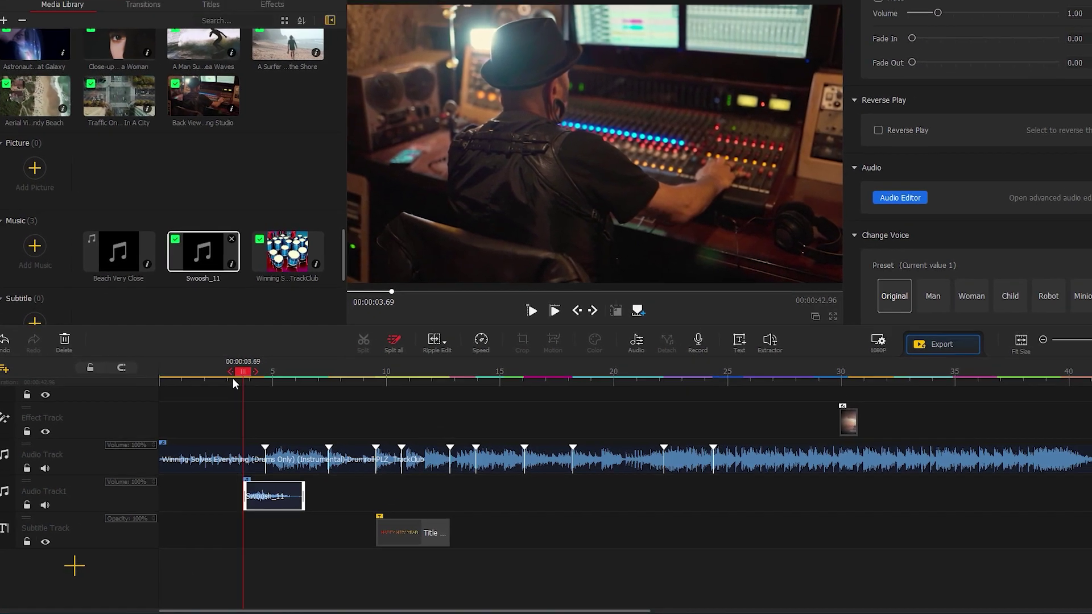
key(space)
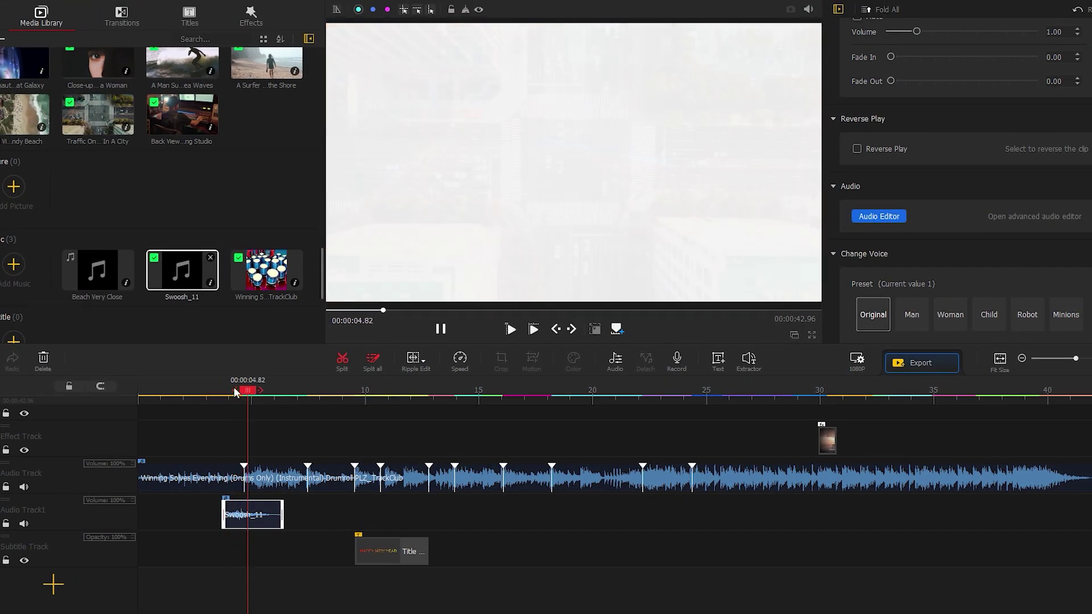
key(space)
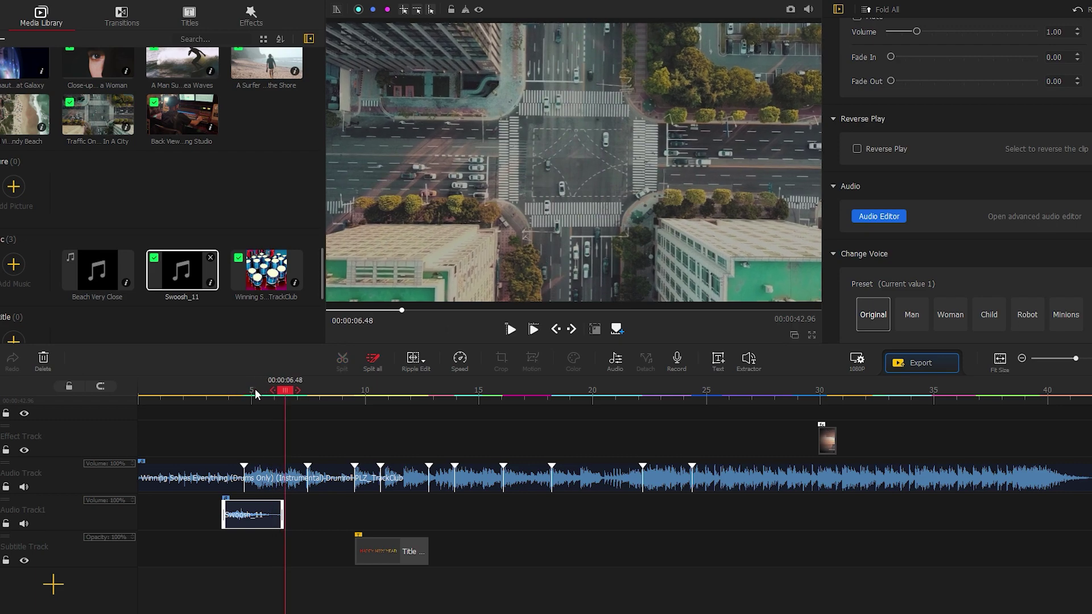
Open the Swoosh_11 clip in the Audio Editor.
click(254, 392)
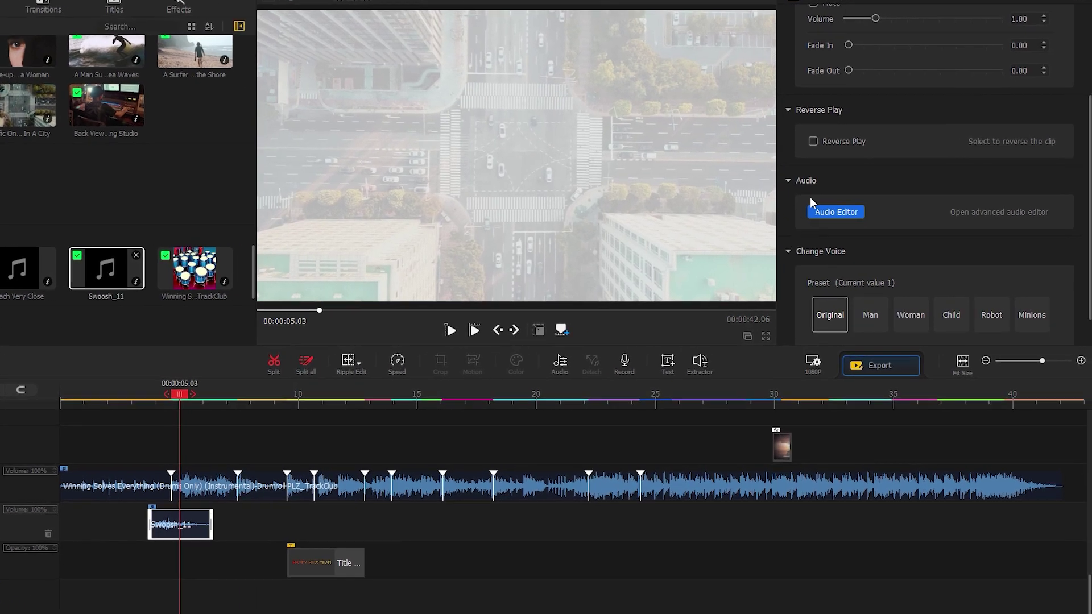
scroll(810, 195, up, 3)
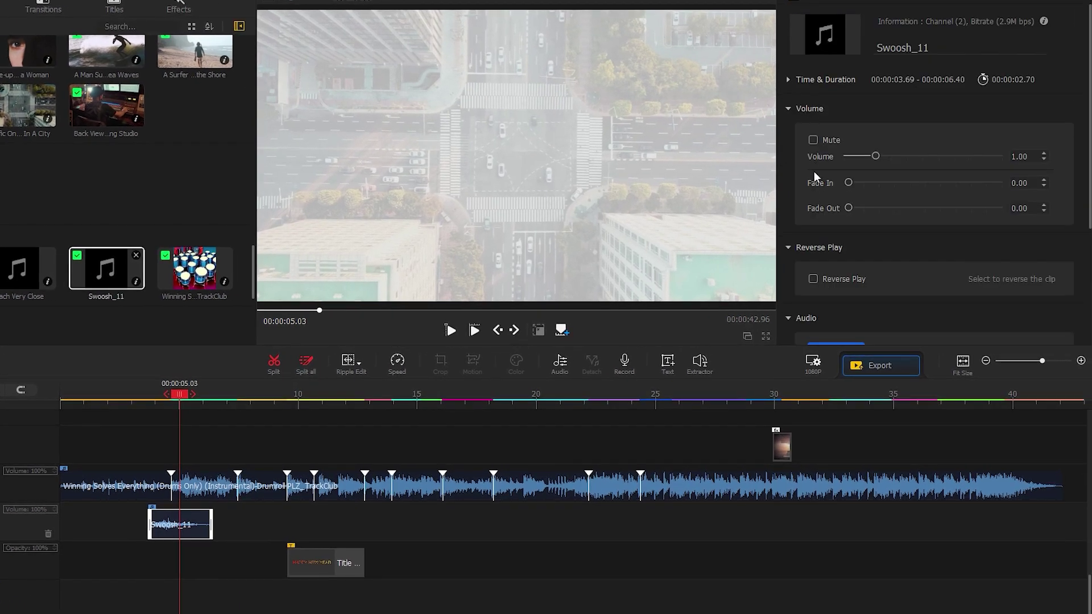
scroll(813, 250, down, 2)
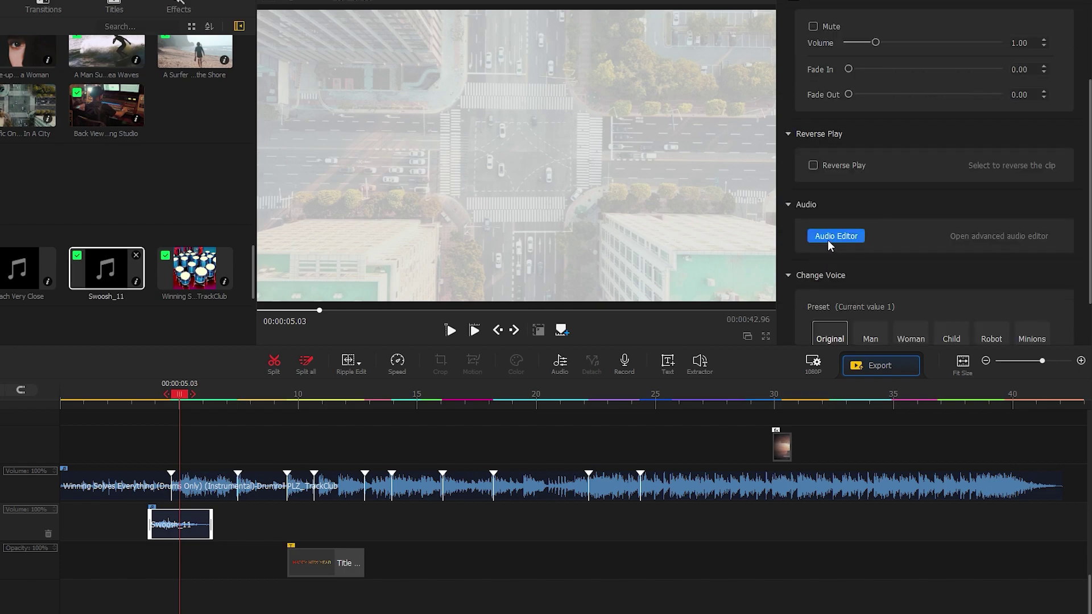
click(830, 235)
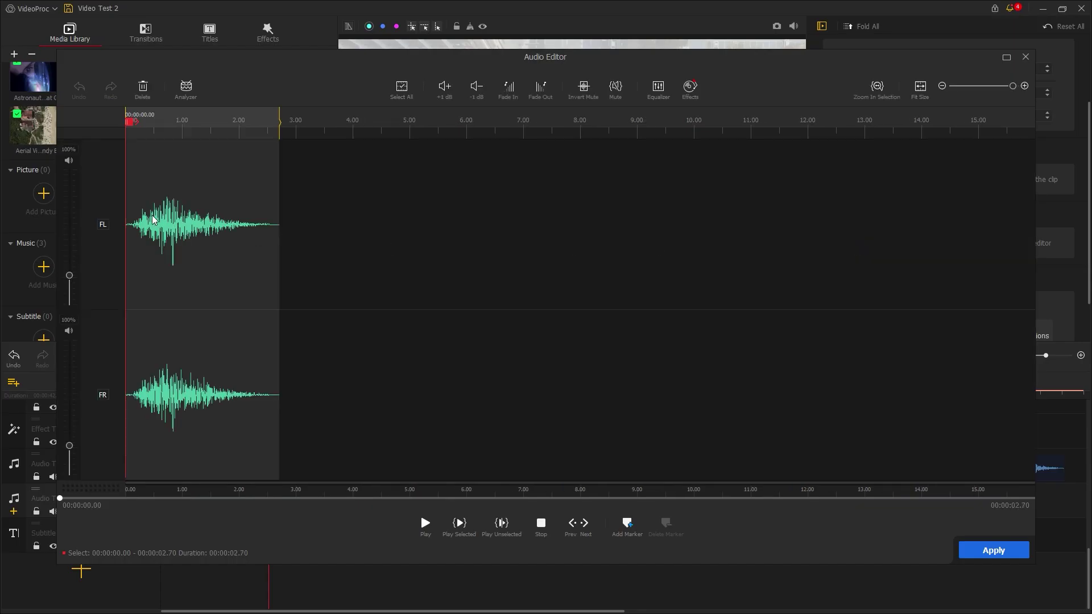
click(509, 90)
click(539, 89)
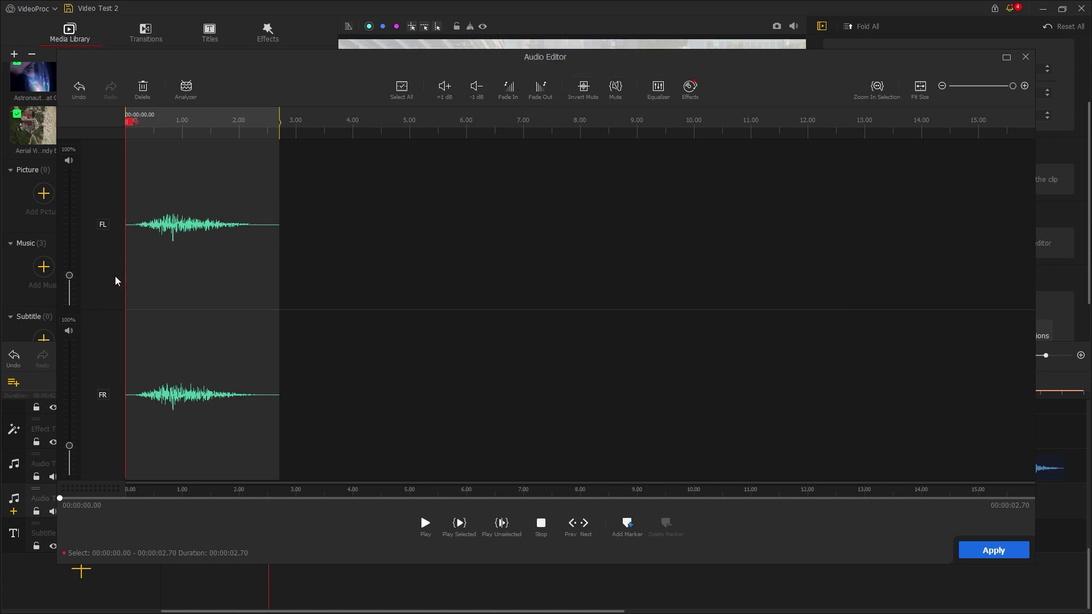
drag(70, 278, 68, 244)
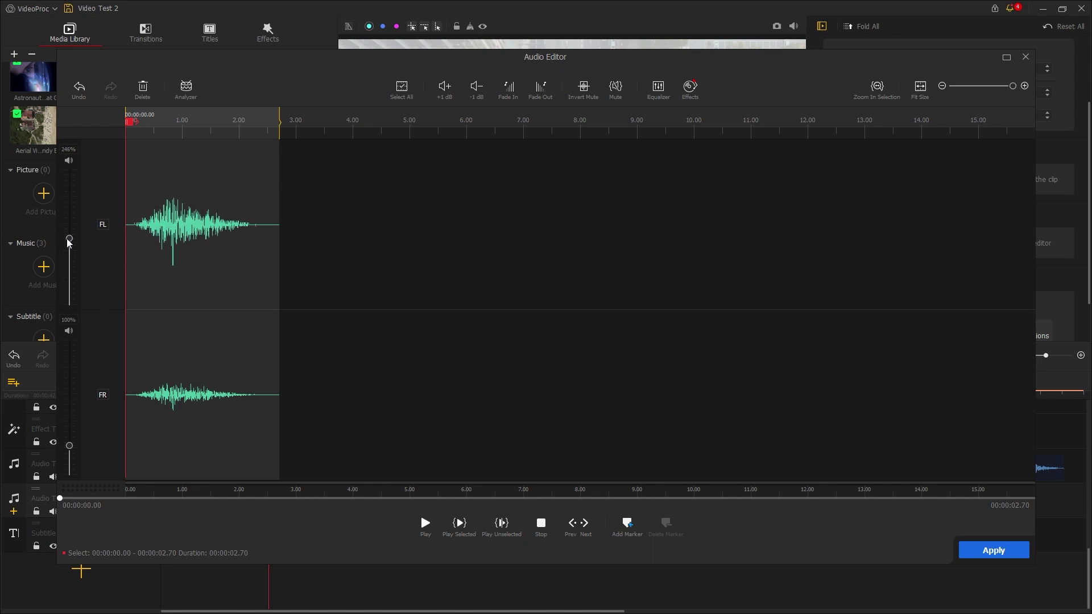
drag(69, 448, 68, 423)
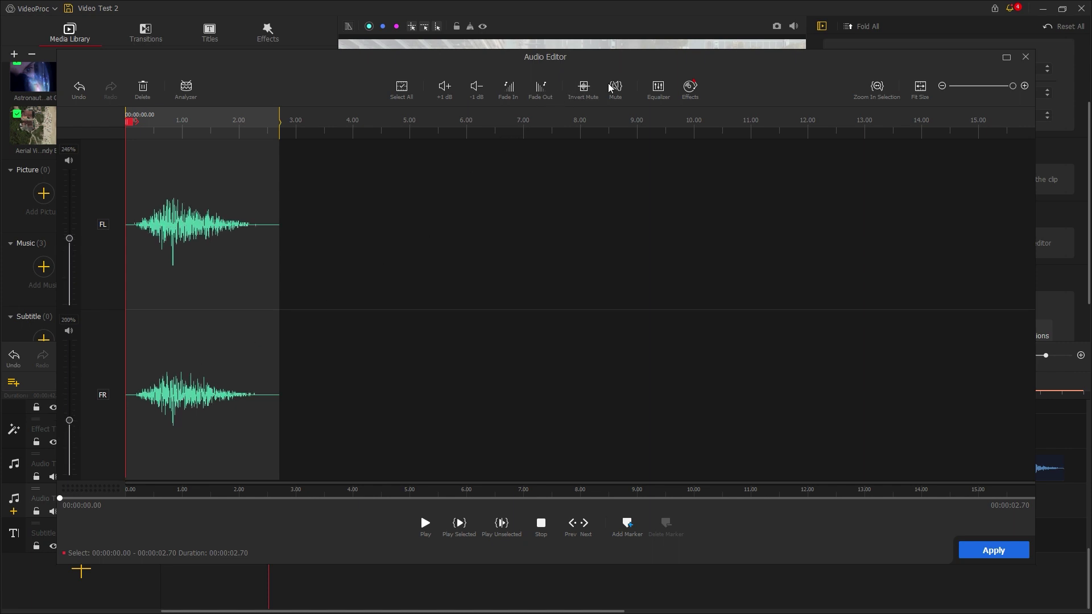
click(659, 88)
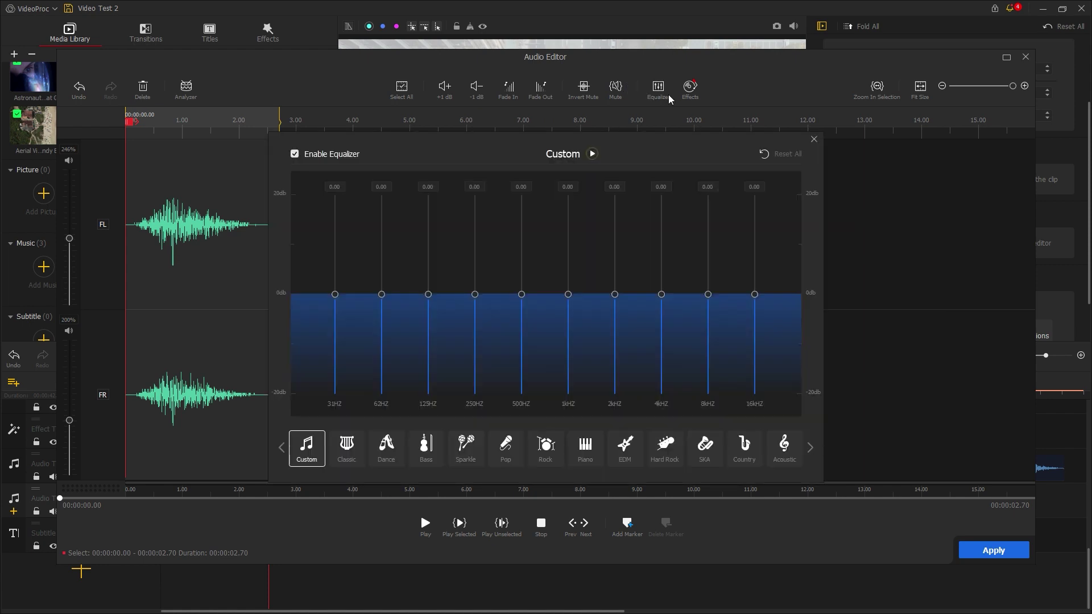
click(813, 139)
click(697, 91)
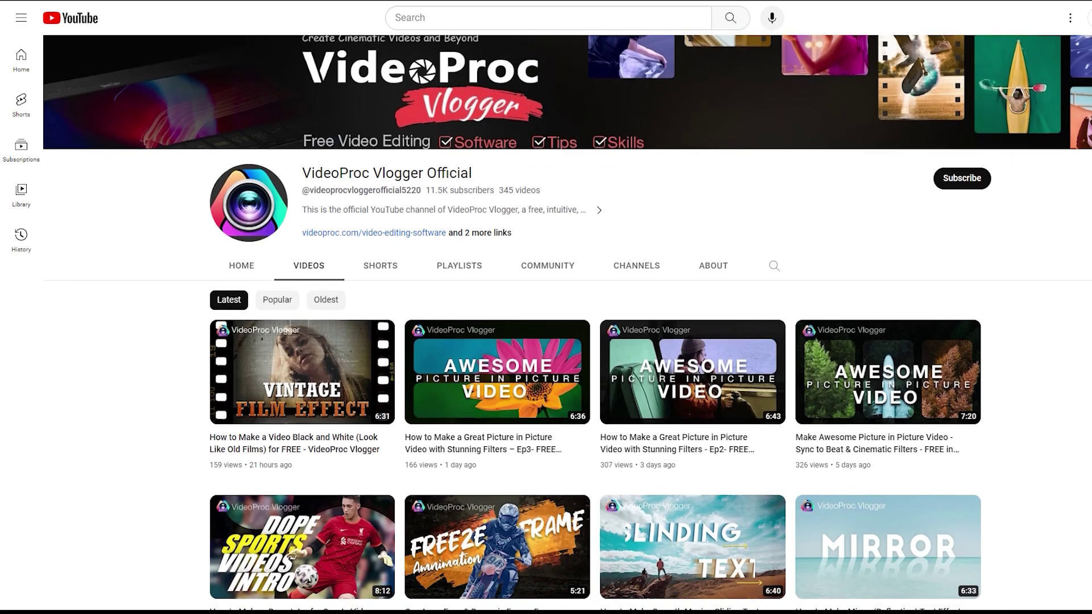
scroll(567, 323, down, 2)
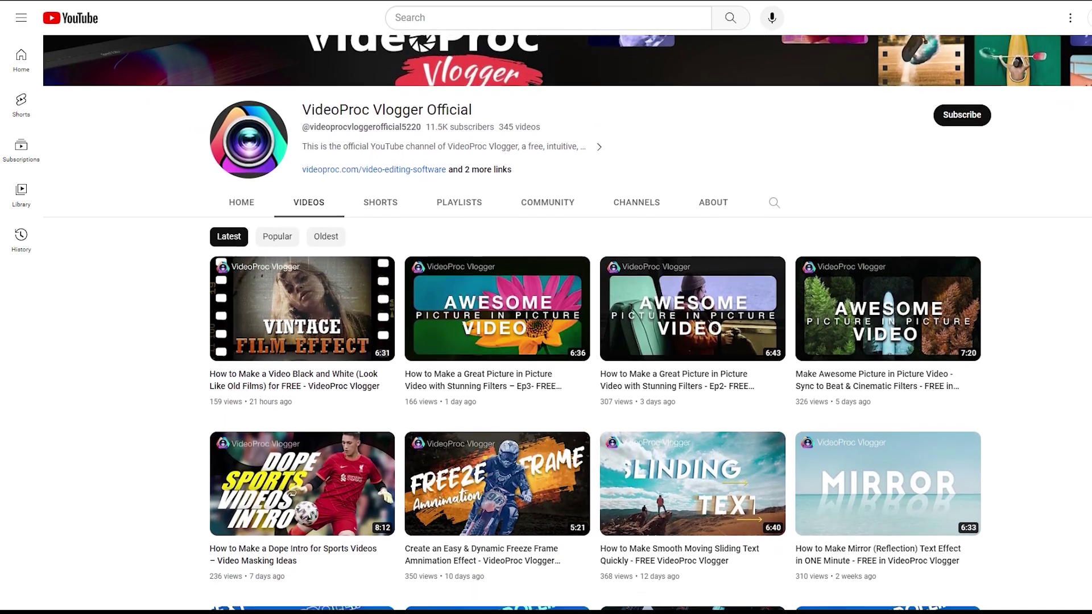
scroll(567, 323, down, 1)
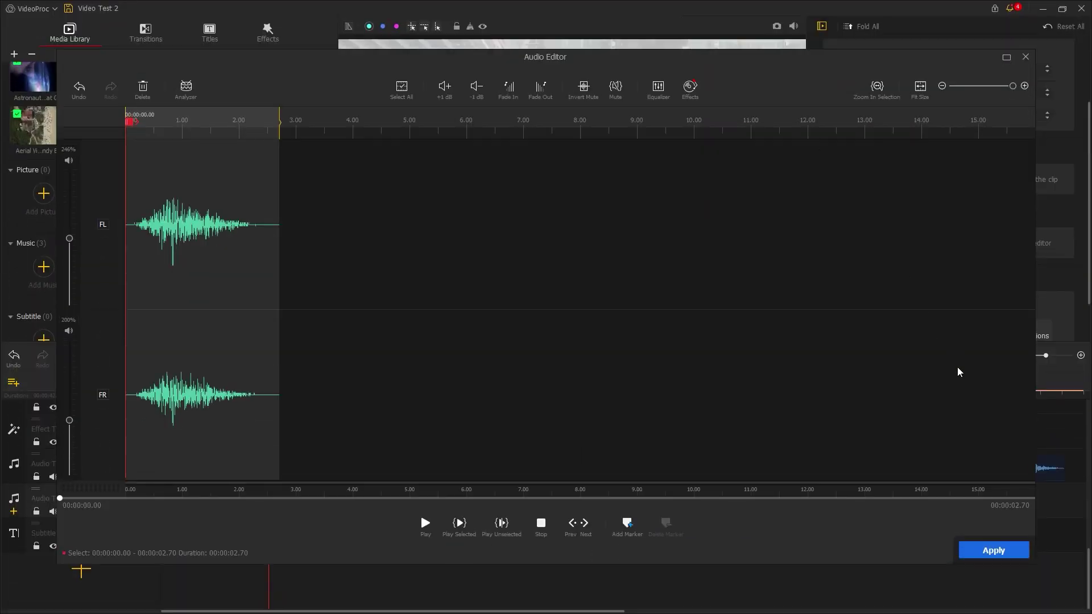
Apply the trimmed sound edit, then preview a lower contrast on the beach clip and reset it to 0.
click(992, 550)
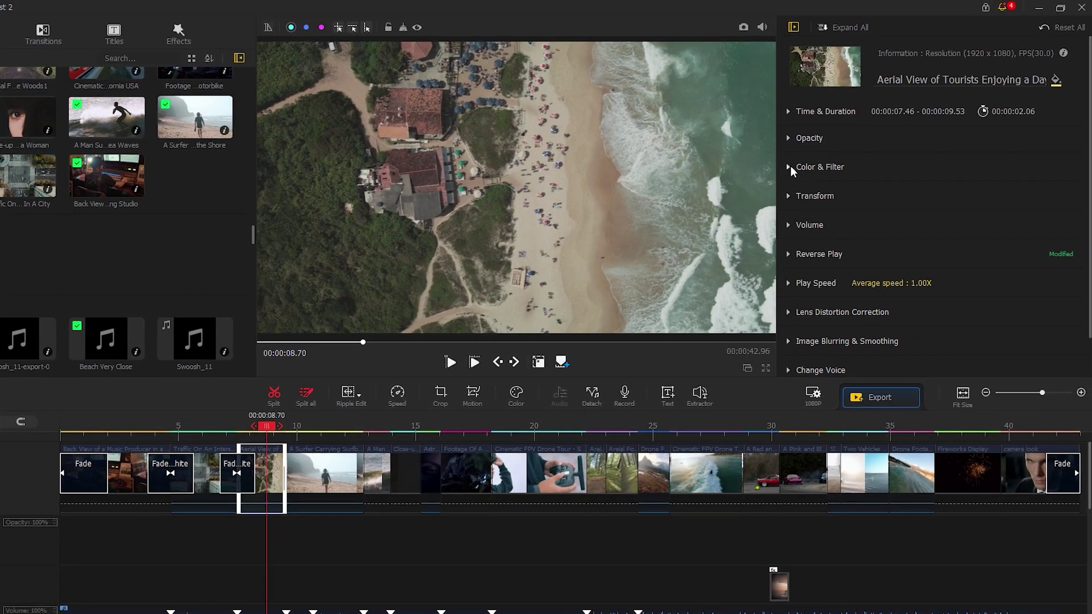
click(791, 167)
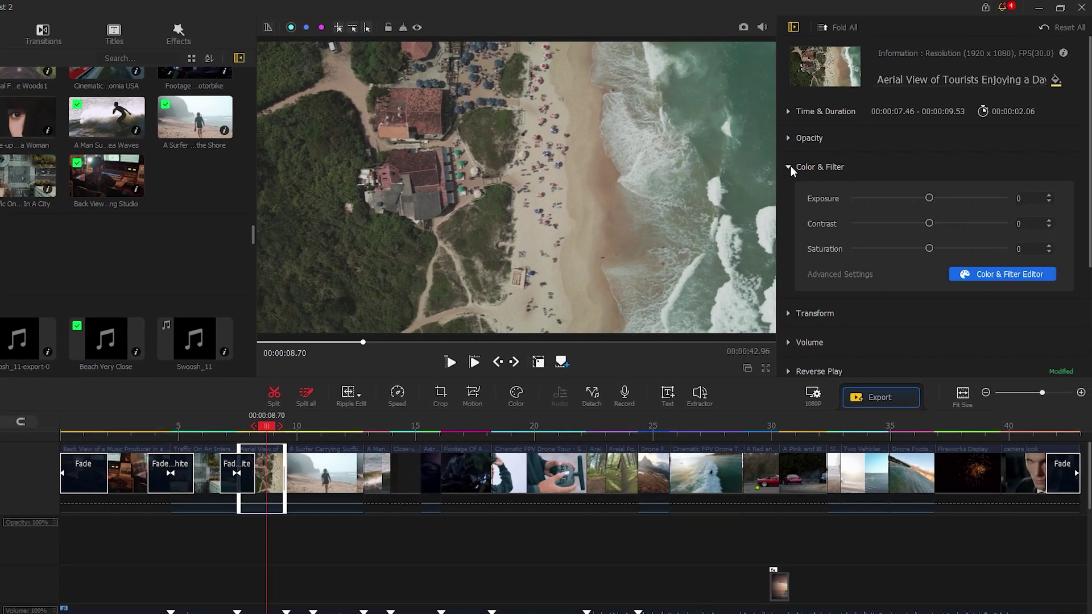
drag(929, 223, 896, 223)
click(1061, 223)
In the full Color & Filter Editor, preview the Grassland7 and Grassland3 filters, then set None.
click(991, 275)
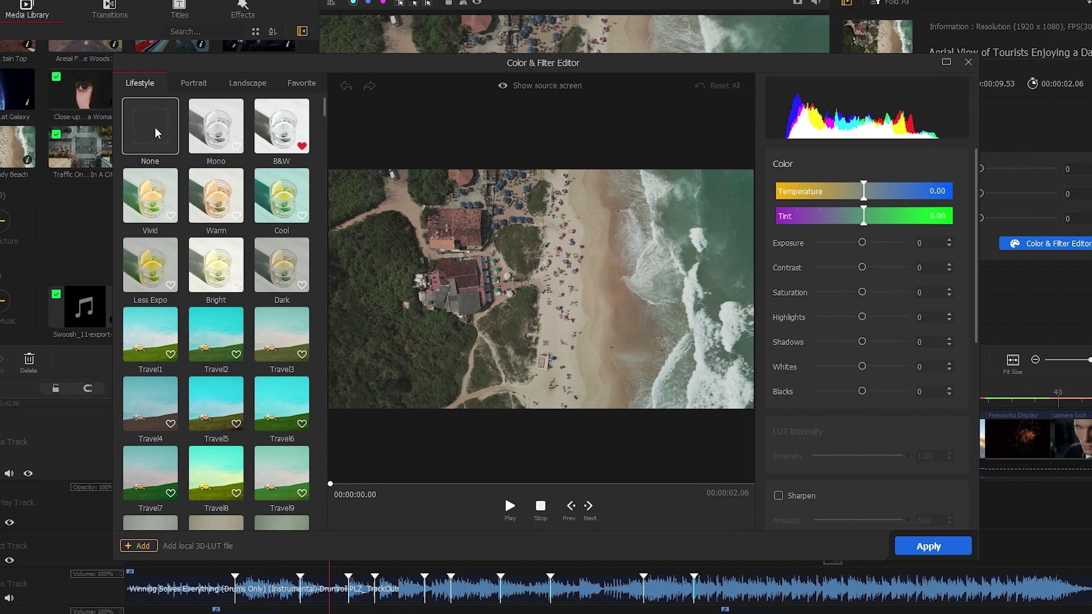
click(189, 86)
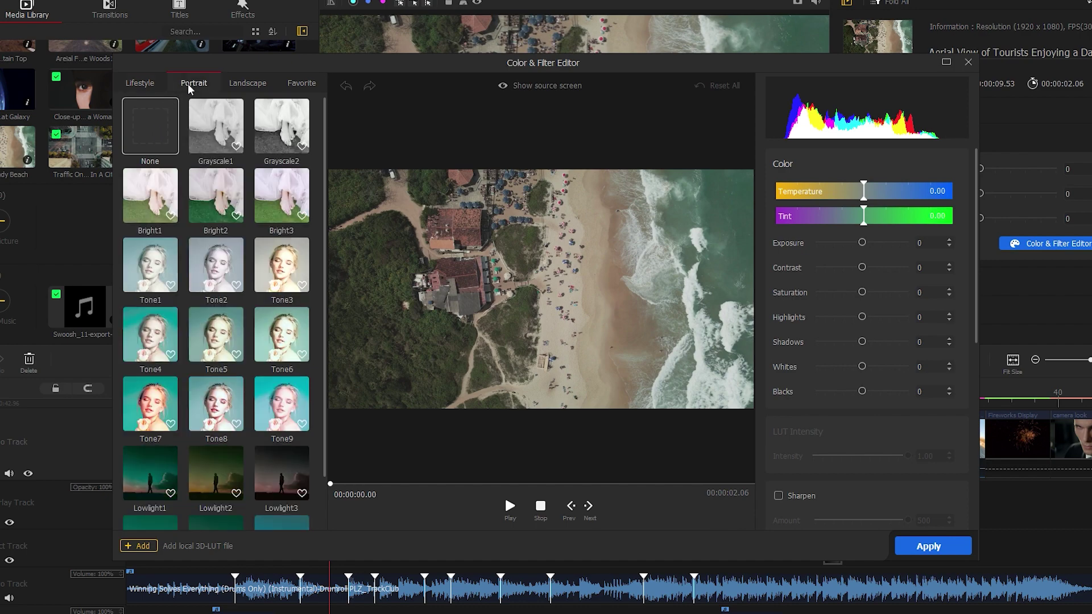
click(246, 83)
click(209, 262)
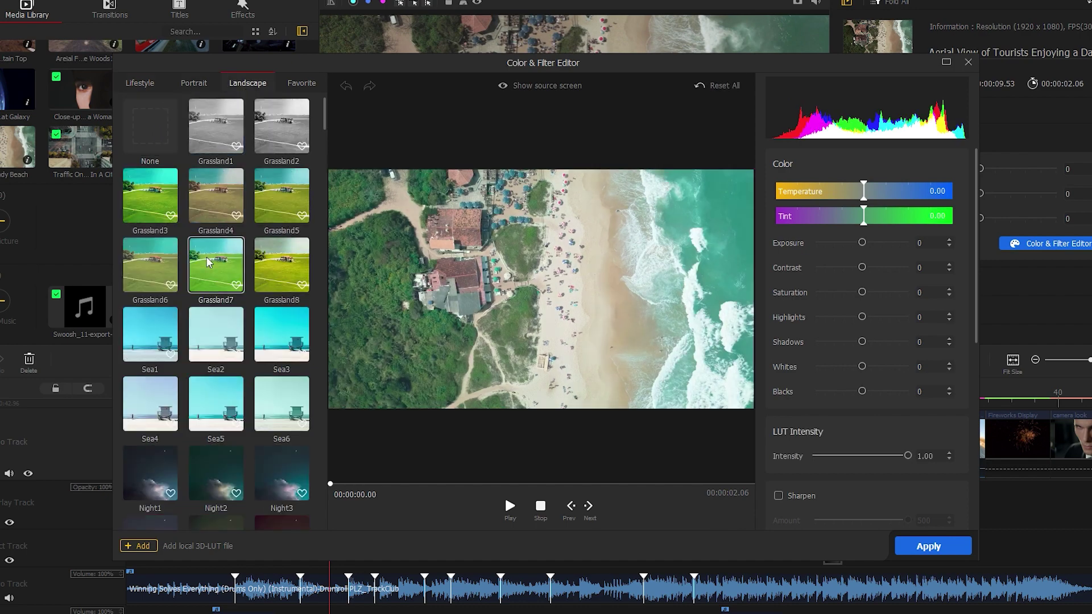
click(147, 192)
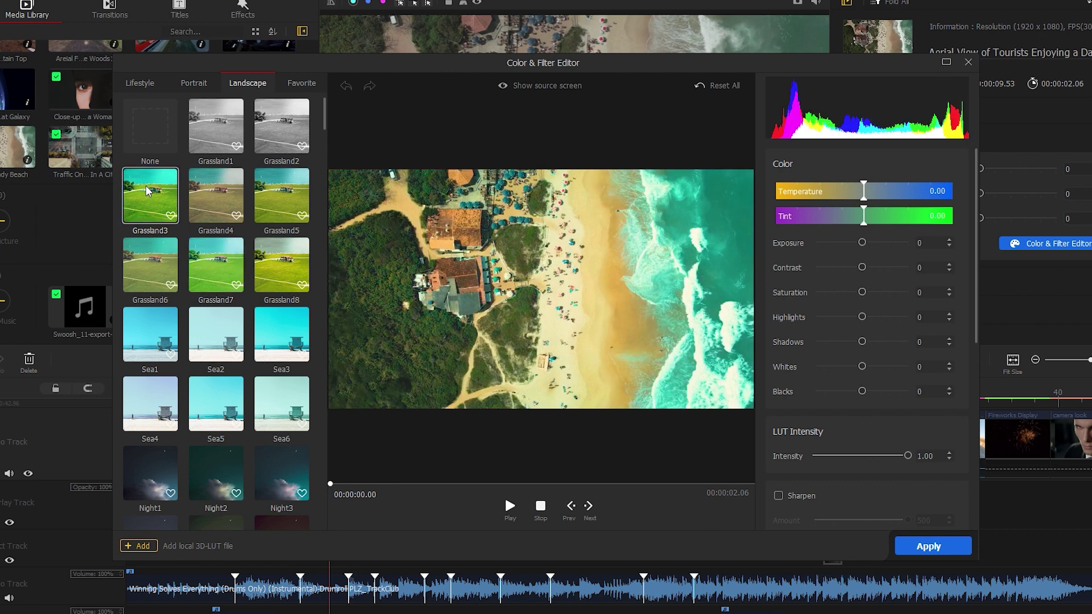
click(146, 133)
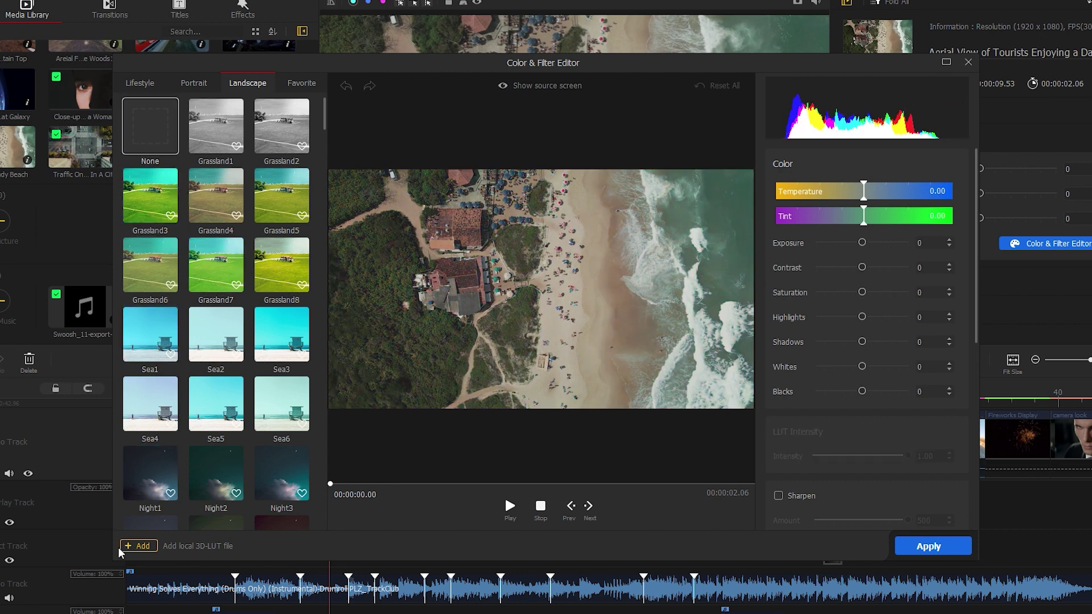
mouse_move(142, 551)
Reset temperature and tint to 0, raise contrast to 23 and lift shadows to 20.
drag(869, 187, 845, 196)
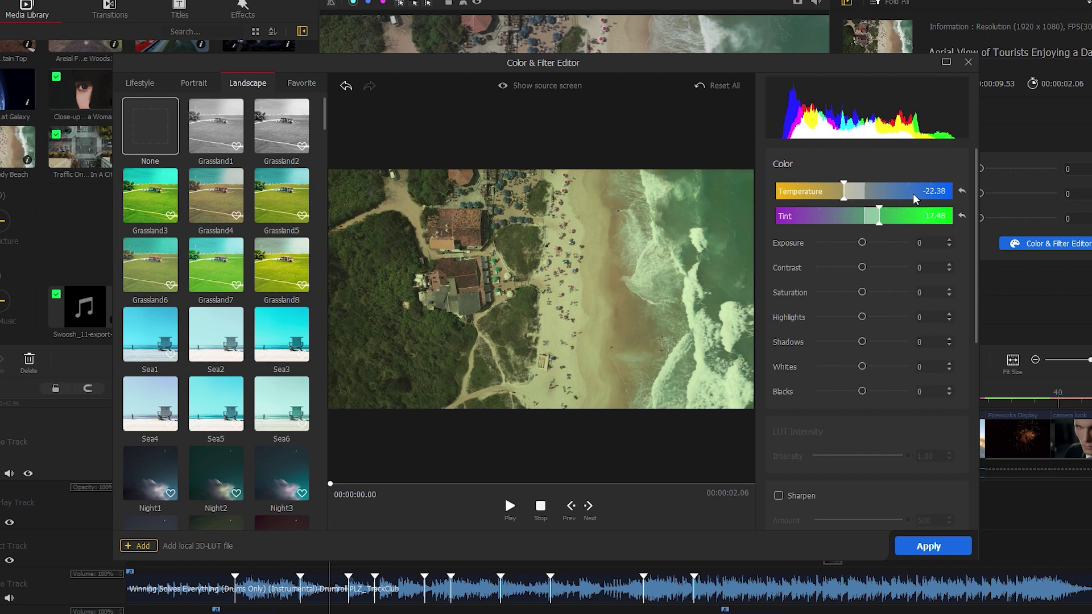
click(962, 193)
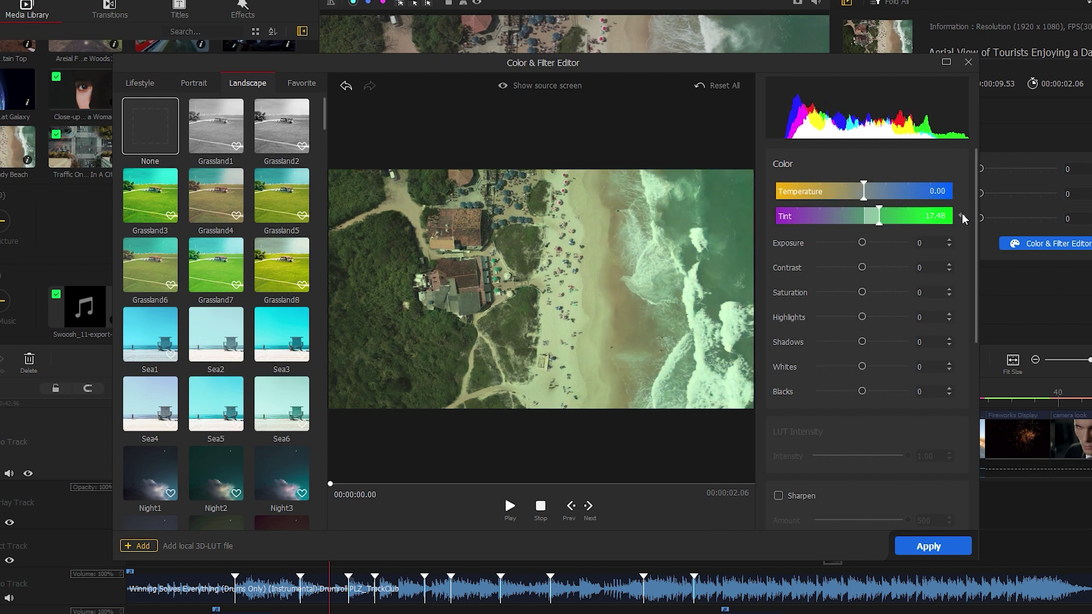
click(962, 216)
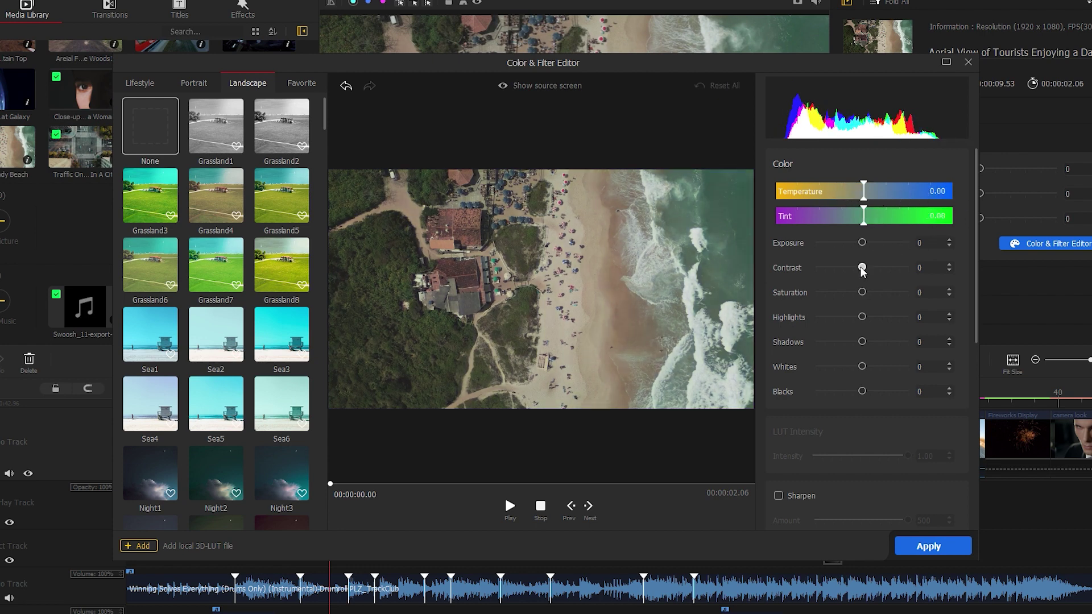
drag(862, 267, 875, 294)
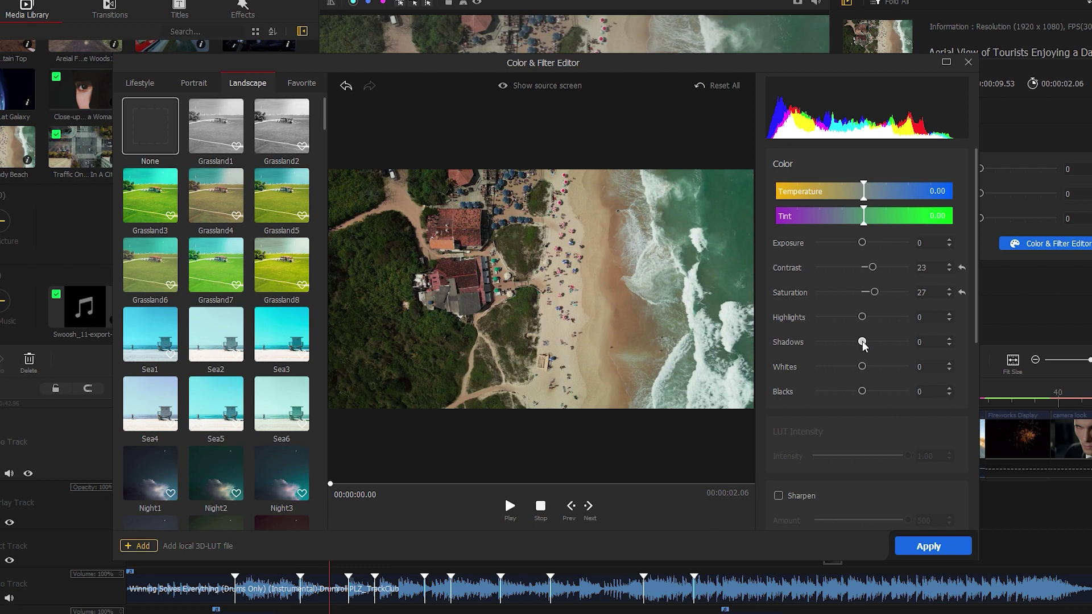
drag(862, 342, 856, 391)
Try a vignette, remove it again, and apply the colour grading to the clip.
scroll(796, 406, down, 4)
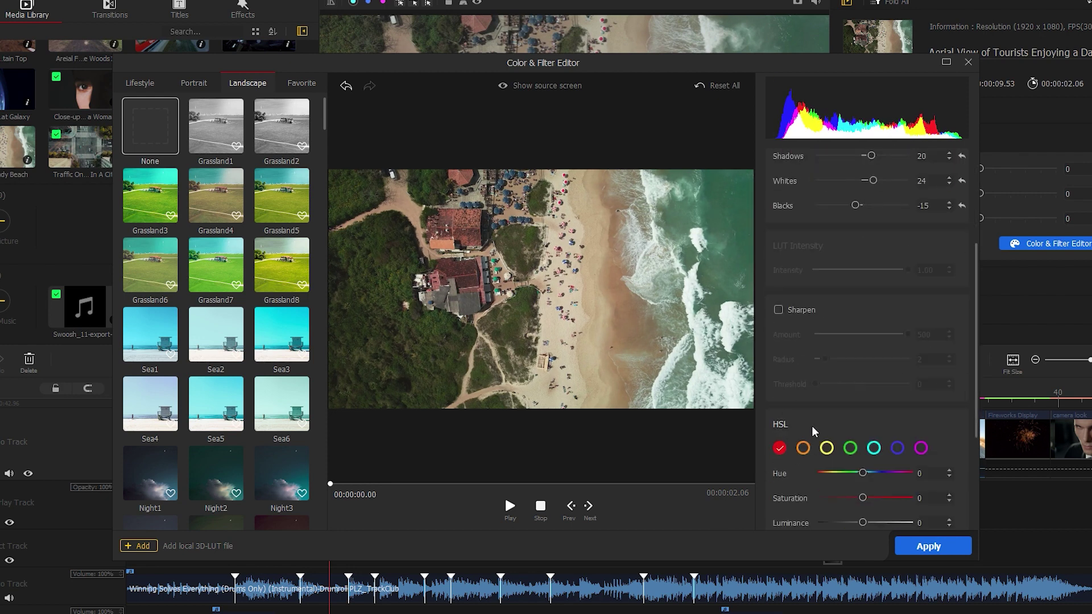
scroll(812, 431, down, 2)
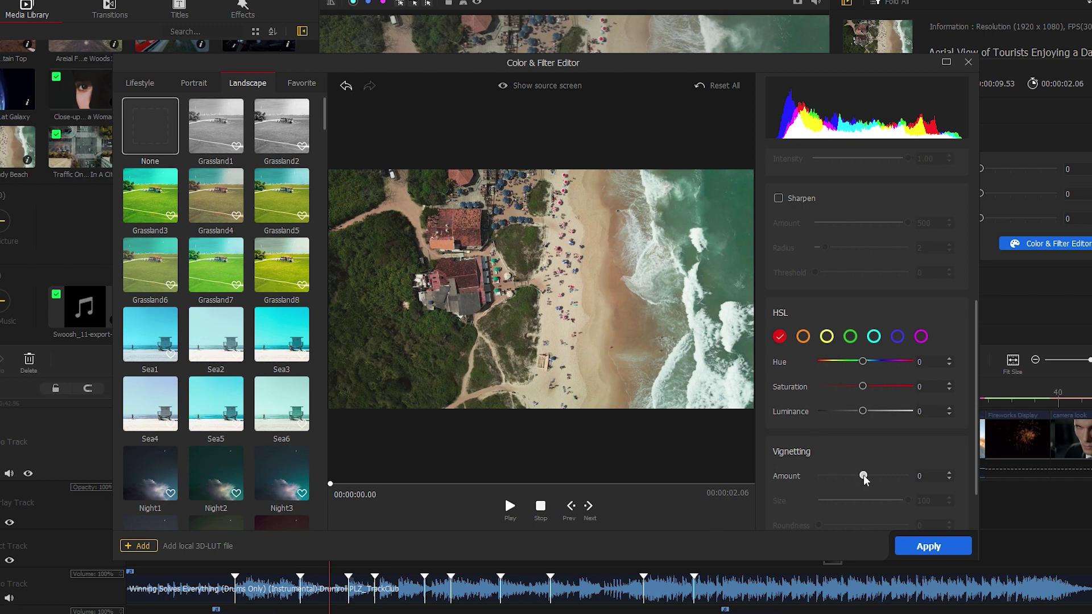
drag(862, 475, 878, 478)
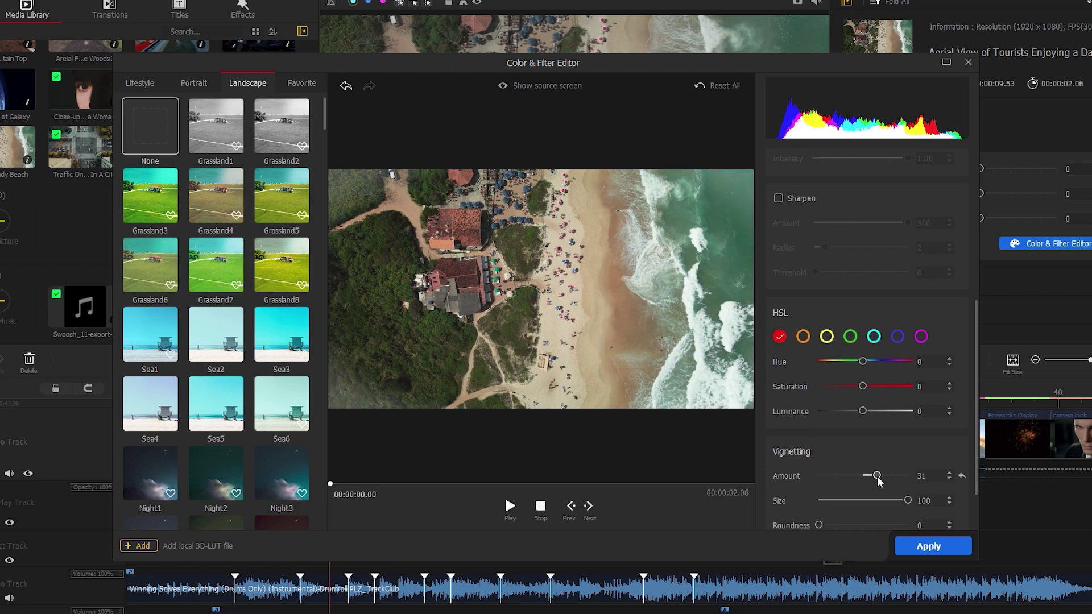
click(961, 475)
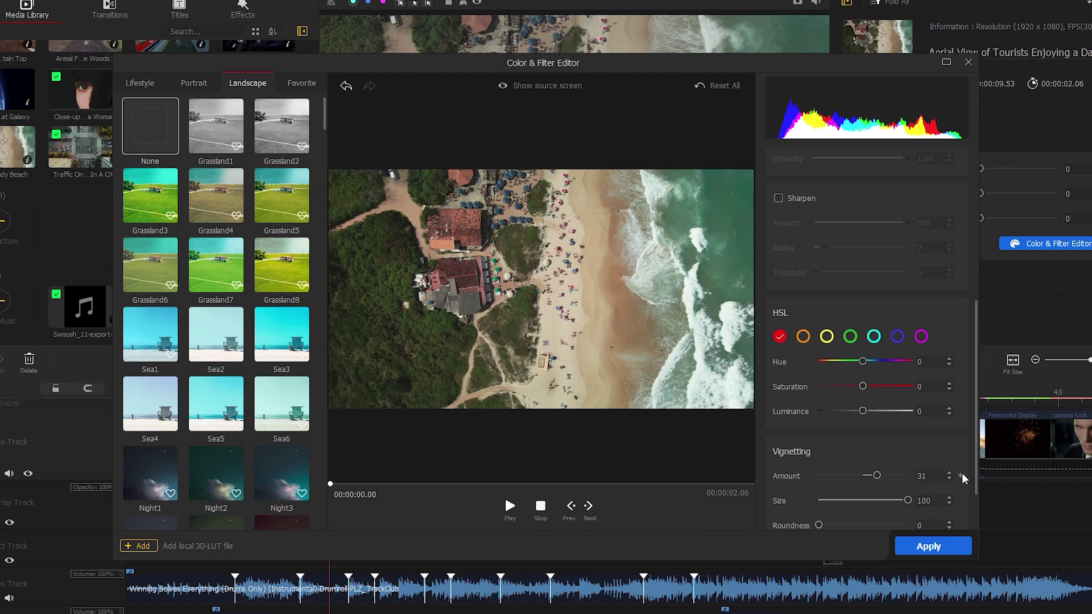
click(935, 549)
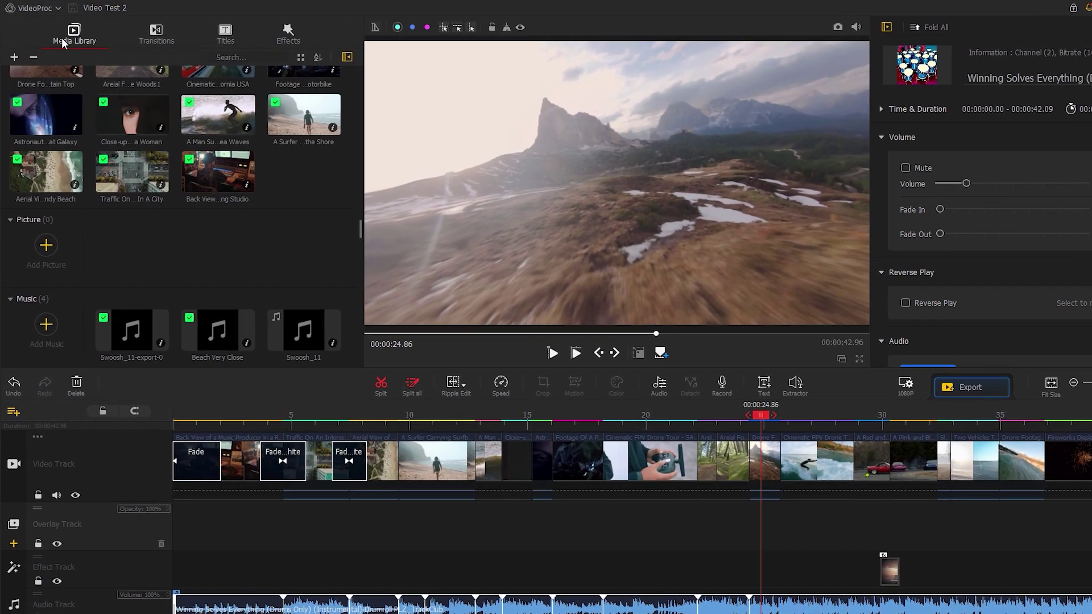
Choose Export Video from the VideoProc main menu.
click(50, 8)
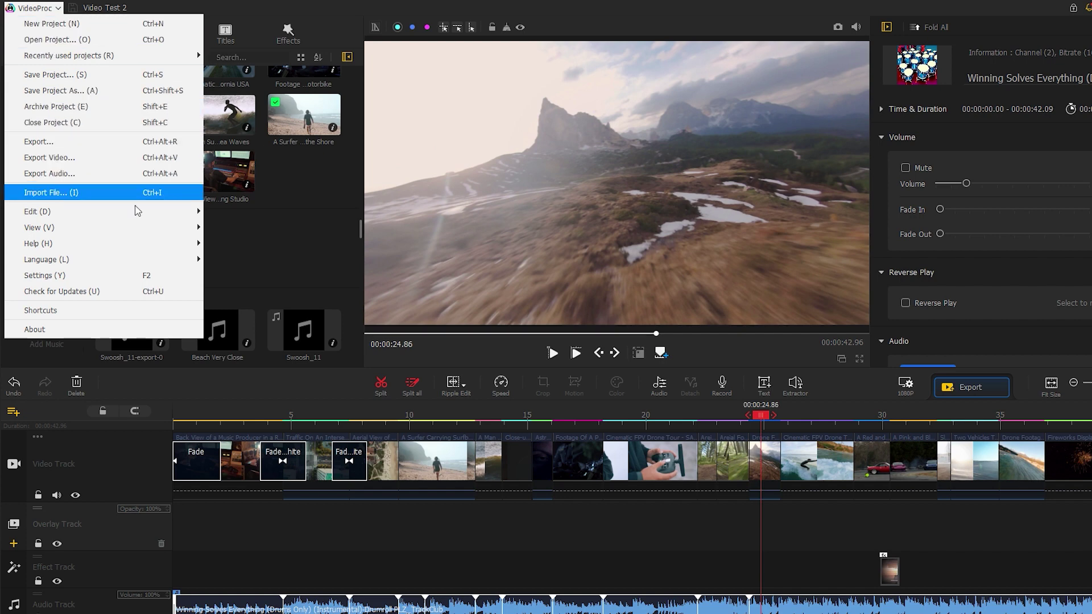
click(969, 389)
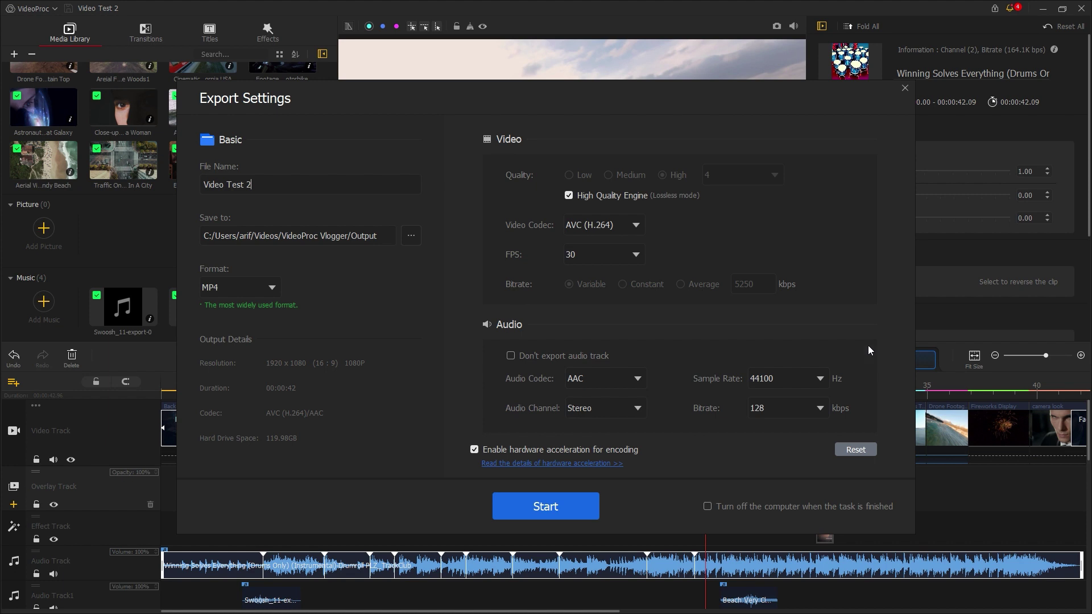
Name the output file 'Intro Video' and keep MP4 as the format.
triple_click(265, 184)
text(Intro V)
text(ideo)
click(272, 286)
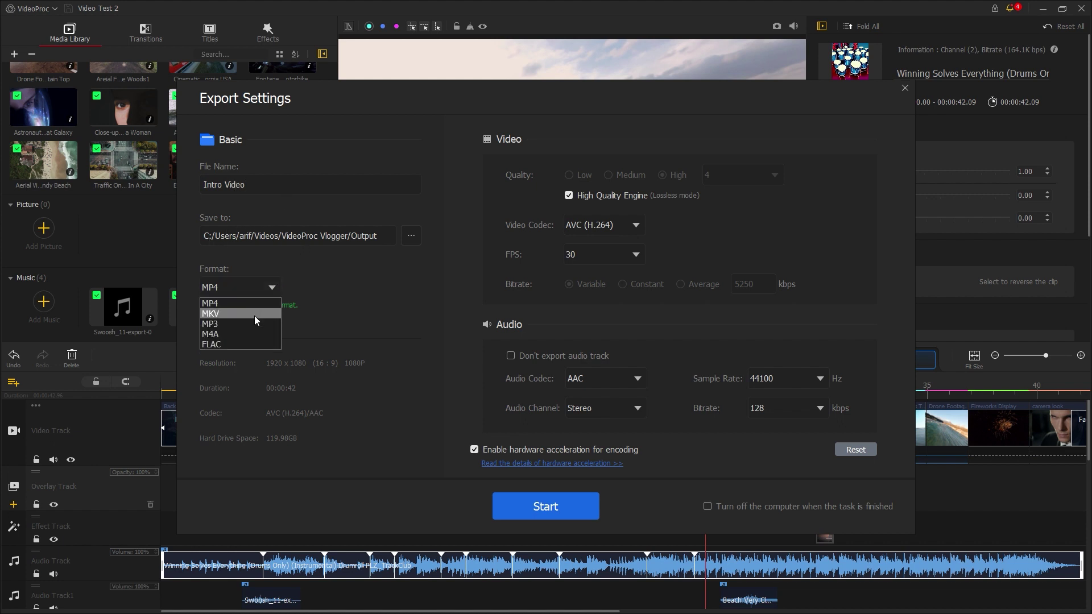
click(255, 306)
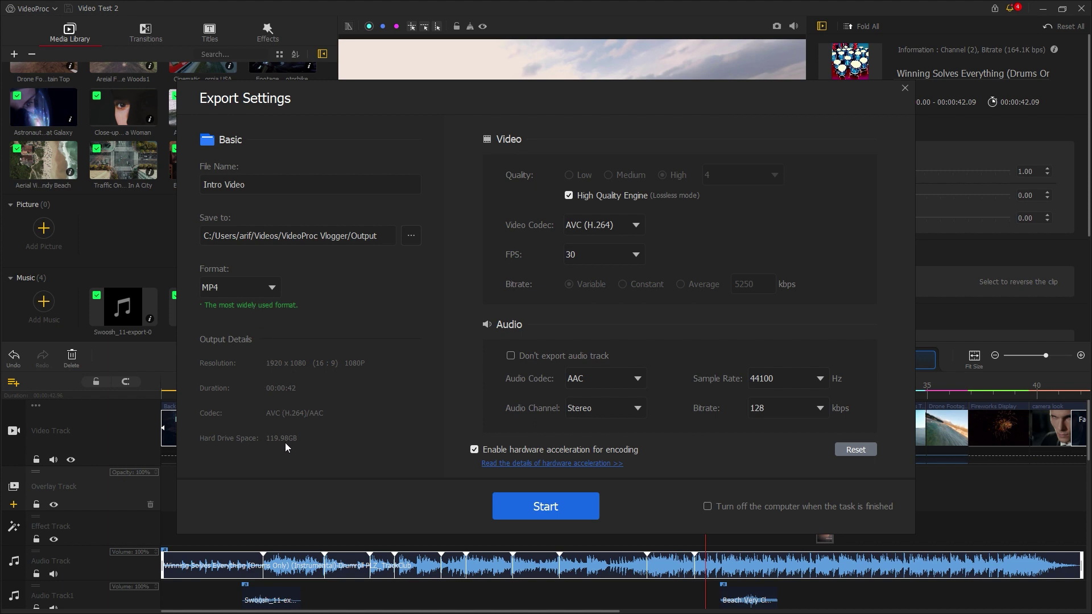
Keep the High Quality Engine on, AVC (H.264) codec, and the audio track included.
click(569, 195)
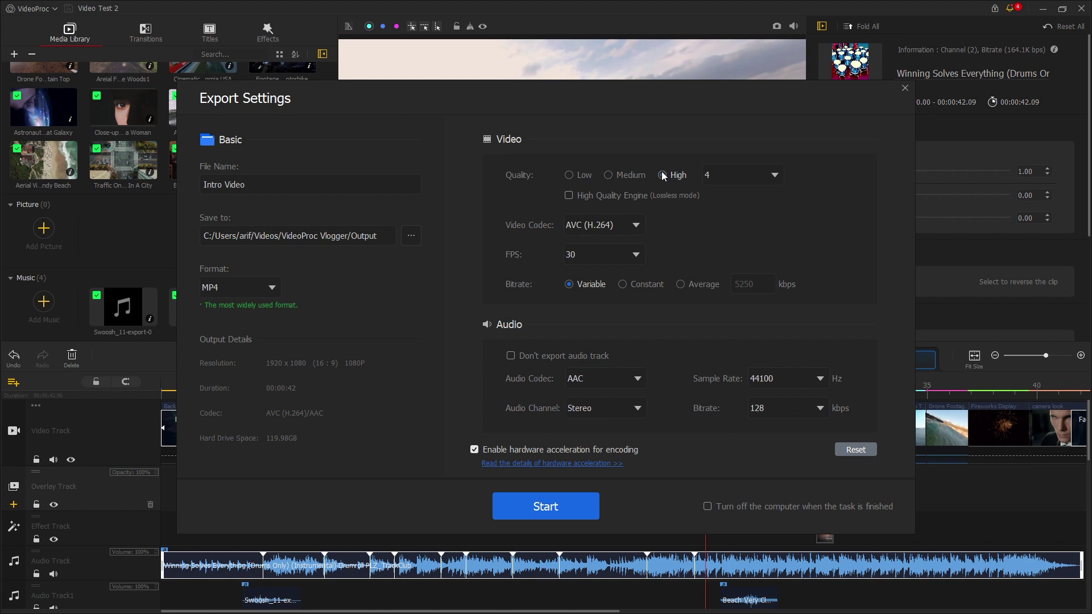
click(570, 194)
click(635, 226)
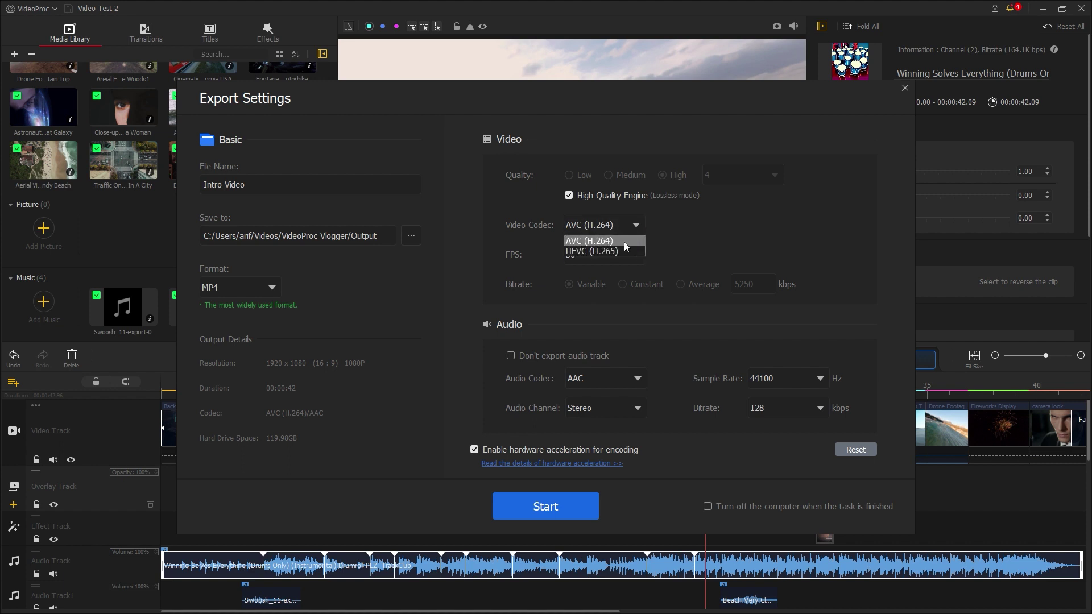
click(622, 241)
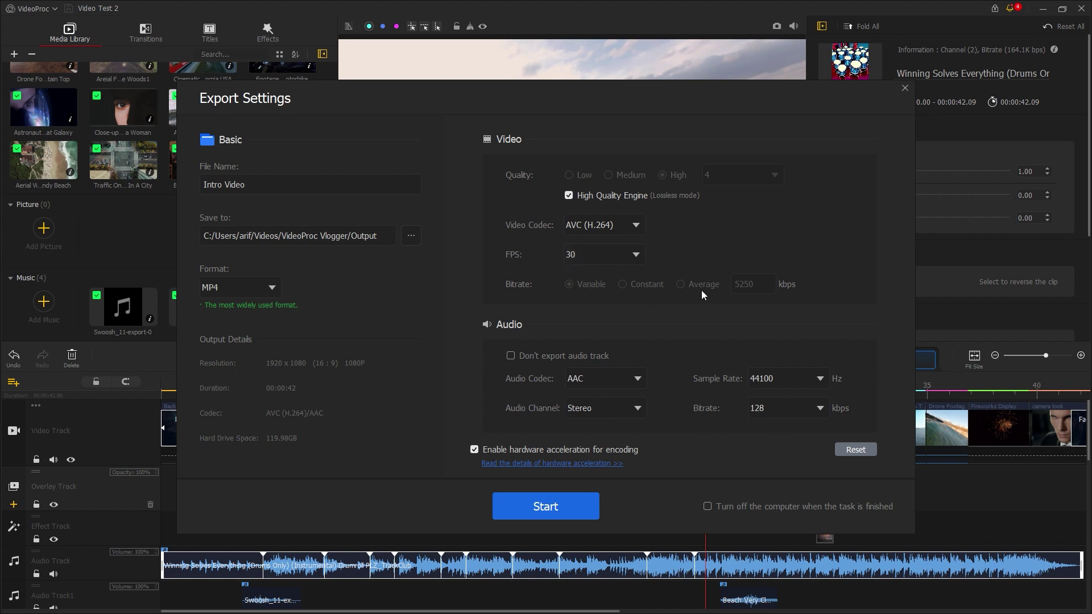
click(511, 356)
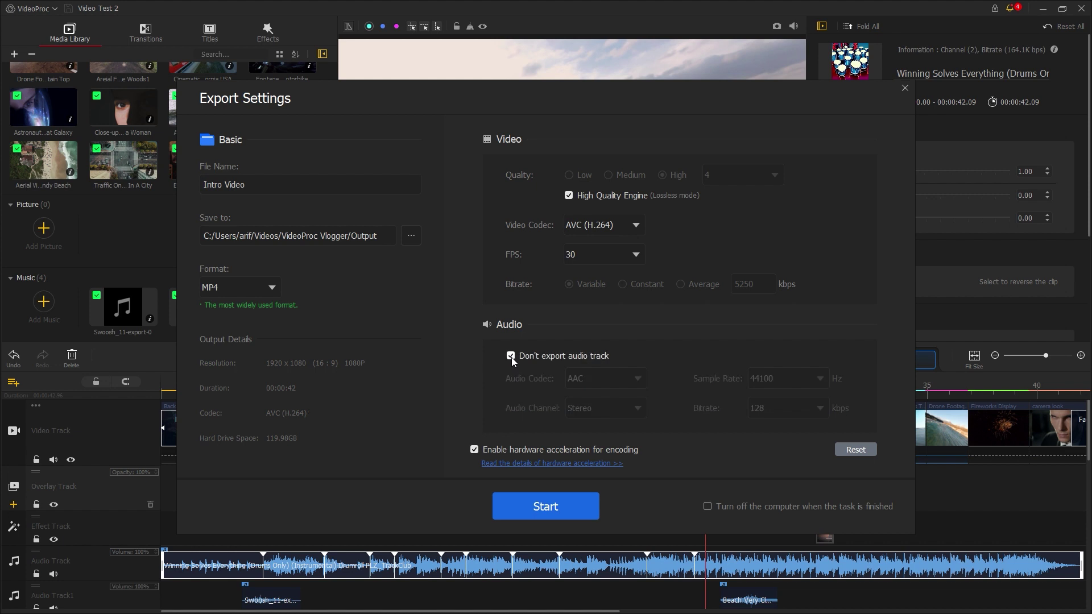
click(510, 357)
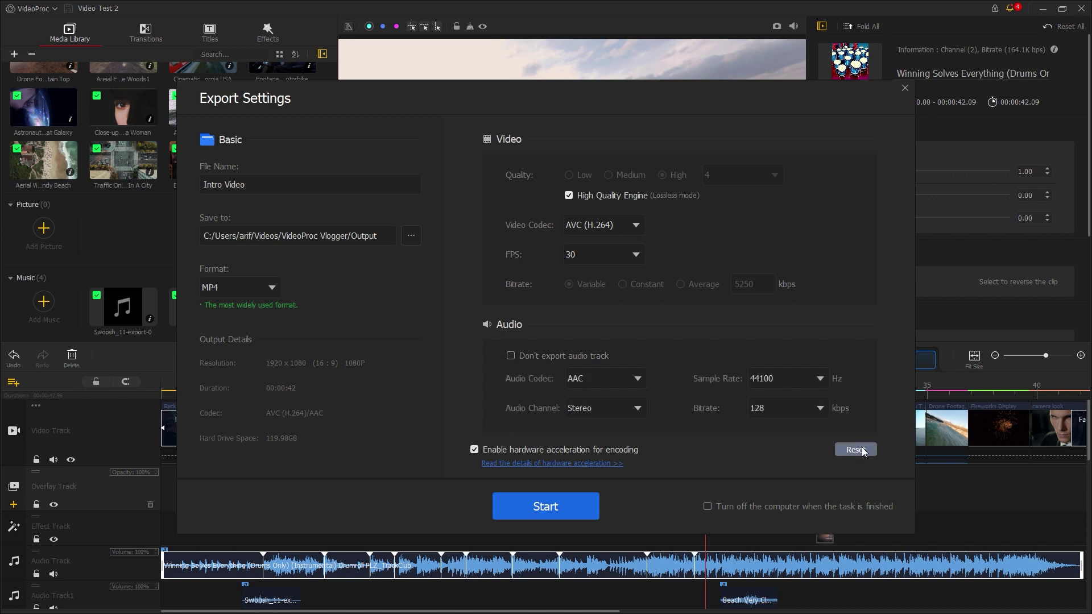
Start exporting Intro Video.
click(560, 506)
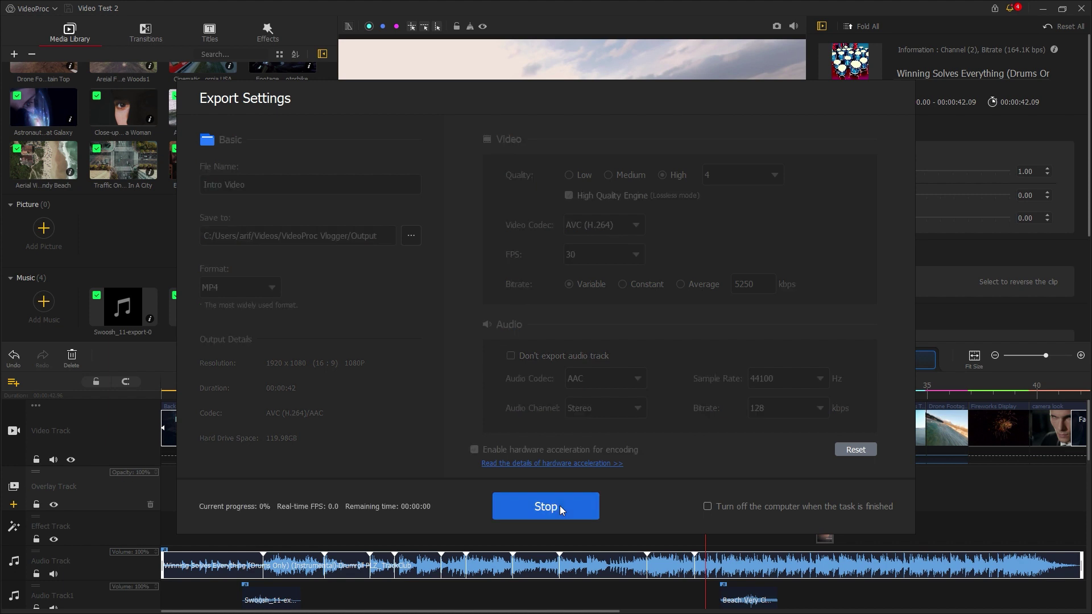